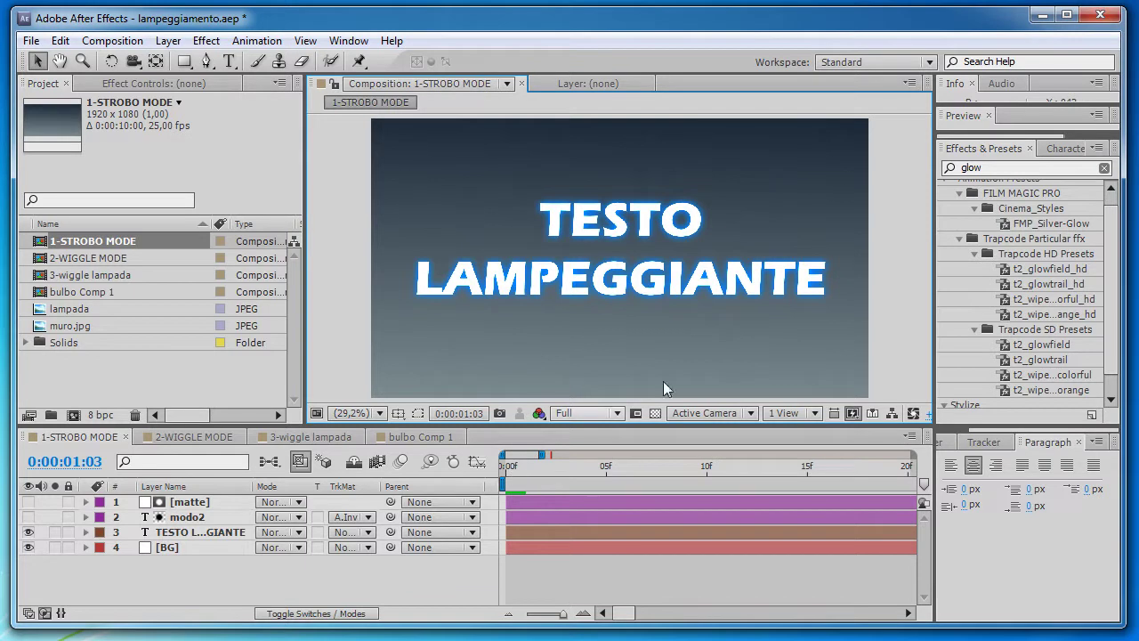
Preview the glowing 'TESTO LAMPEGGIANTE' text flashing in the 1-STROBO MODE composition
key(space)
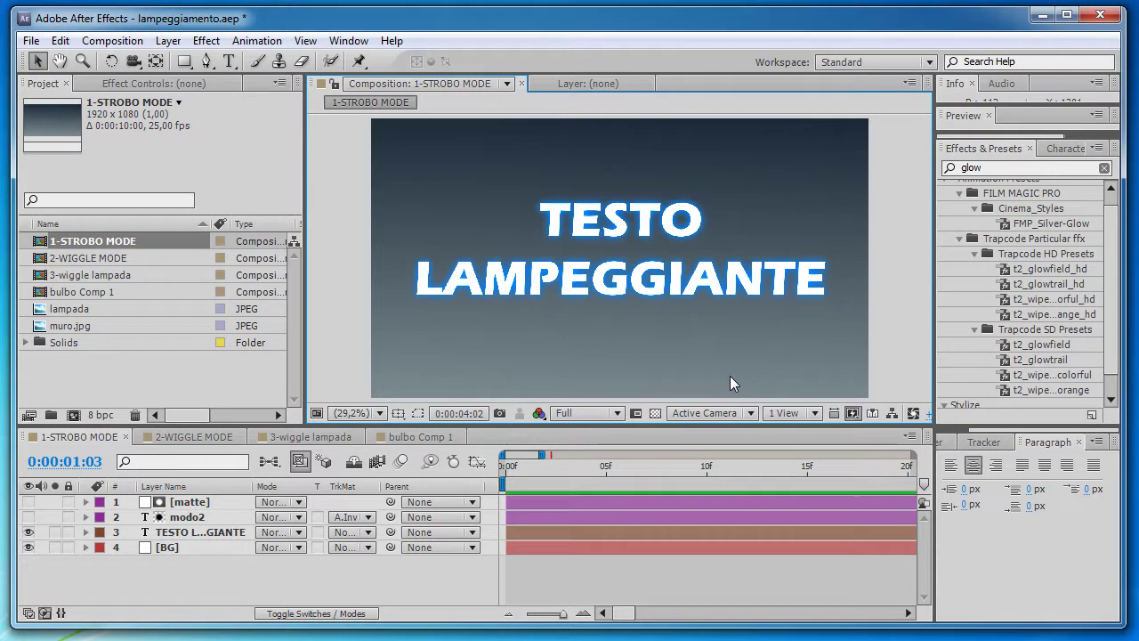
Create a 1920x1080, 25 fps, 10-second composition and rename it 'effetto lampeggiamento'
key(ctrl+n)
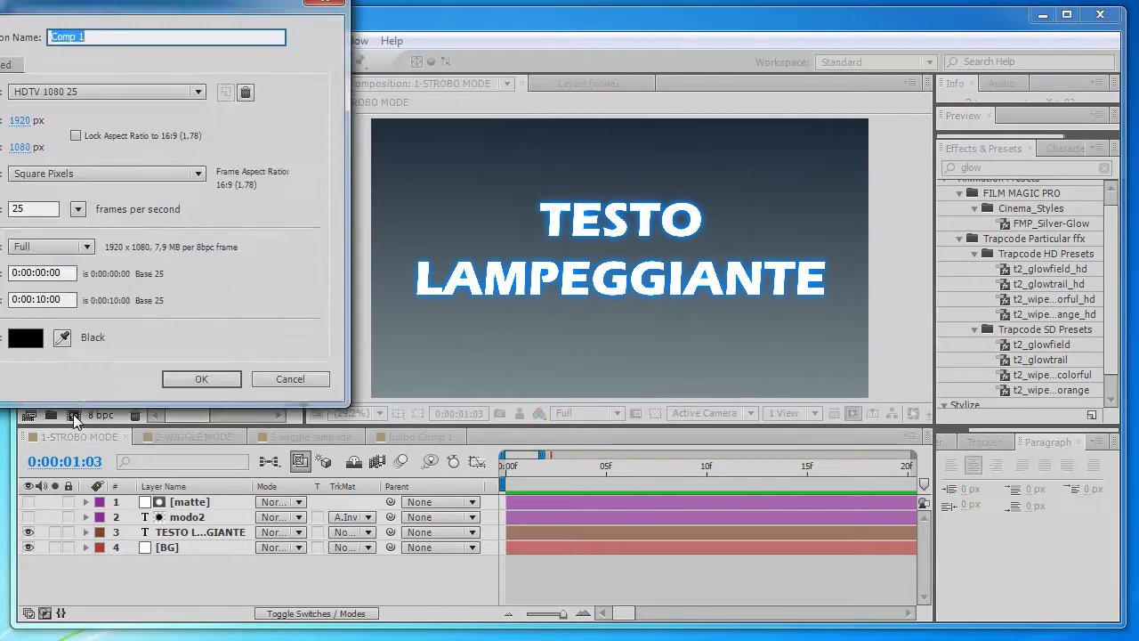
drag(183, 6, 496, 50)
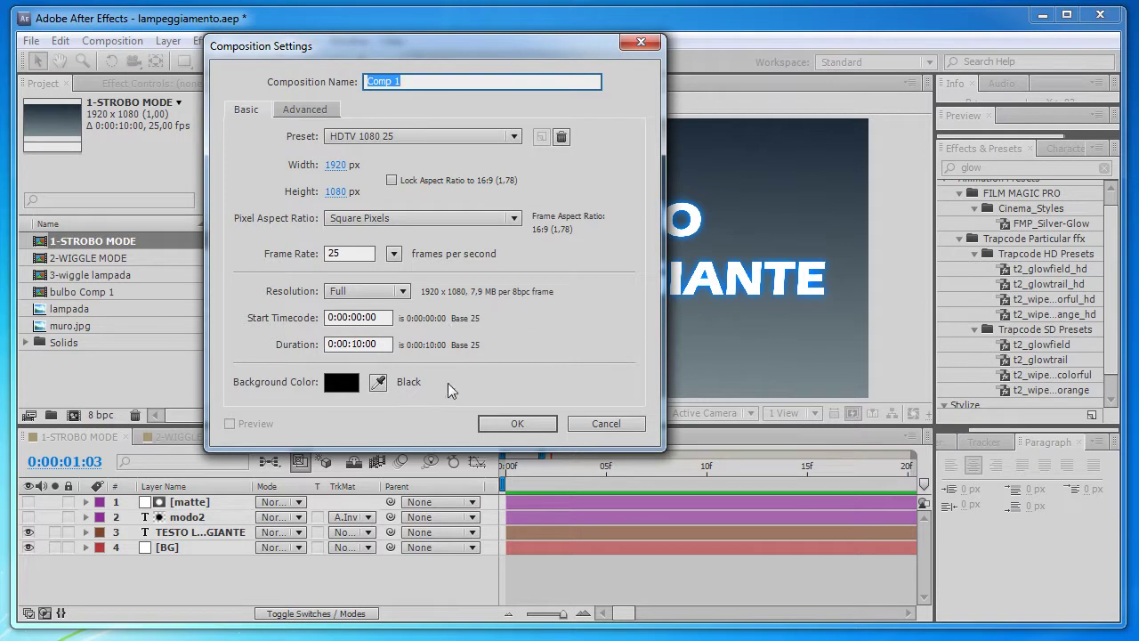
click(500, 420)
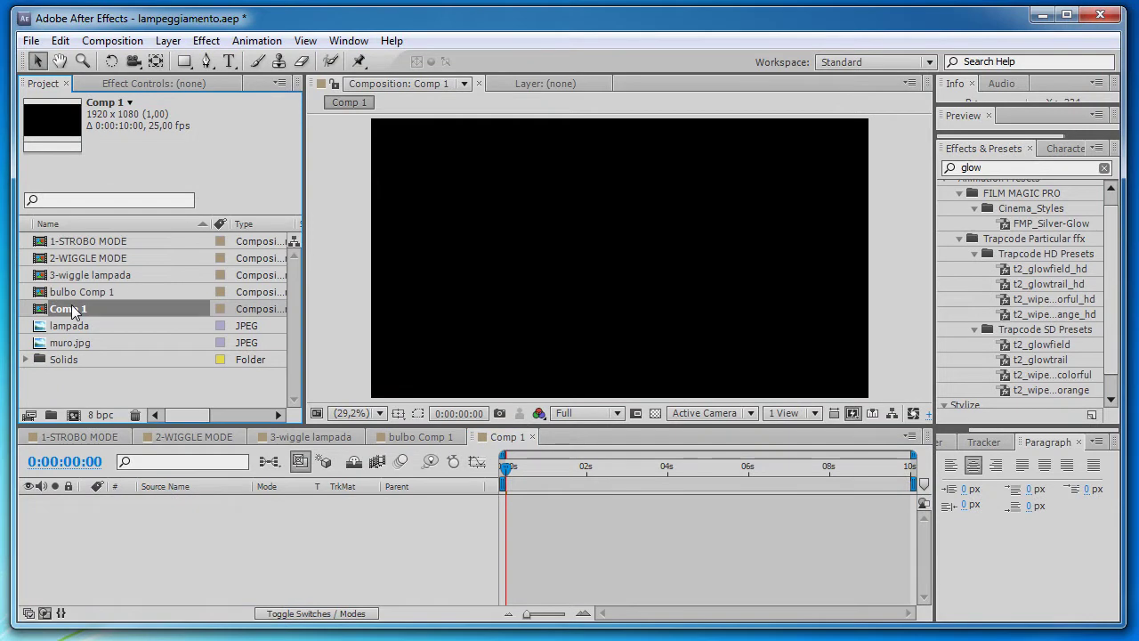
key(Return)
text(effetto lampeggiam)
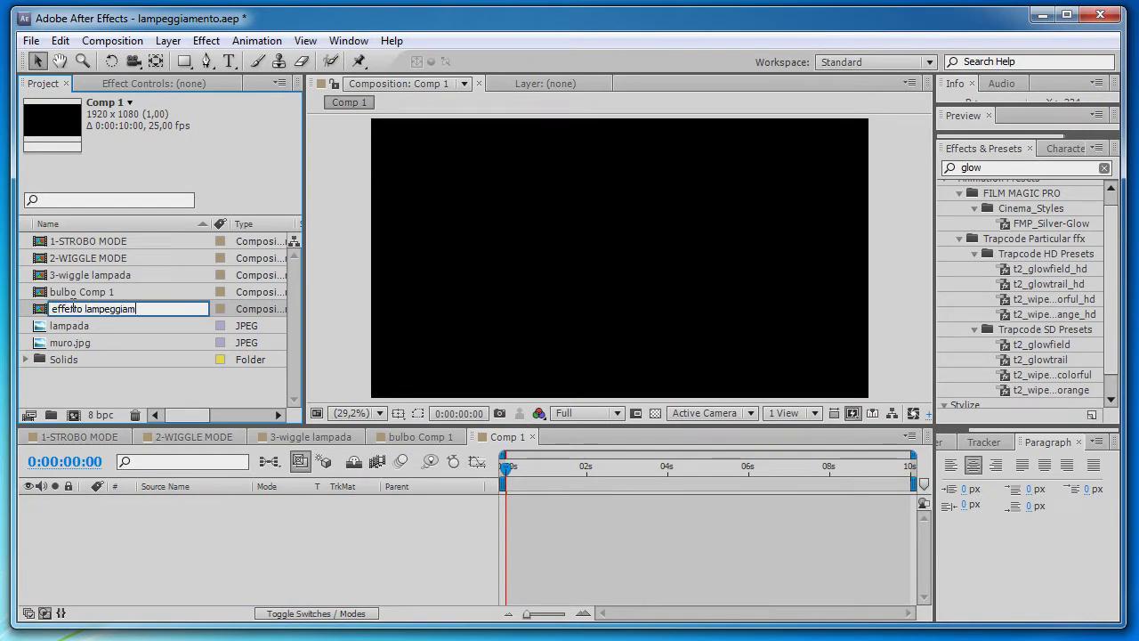
text(ento)
key(Return)
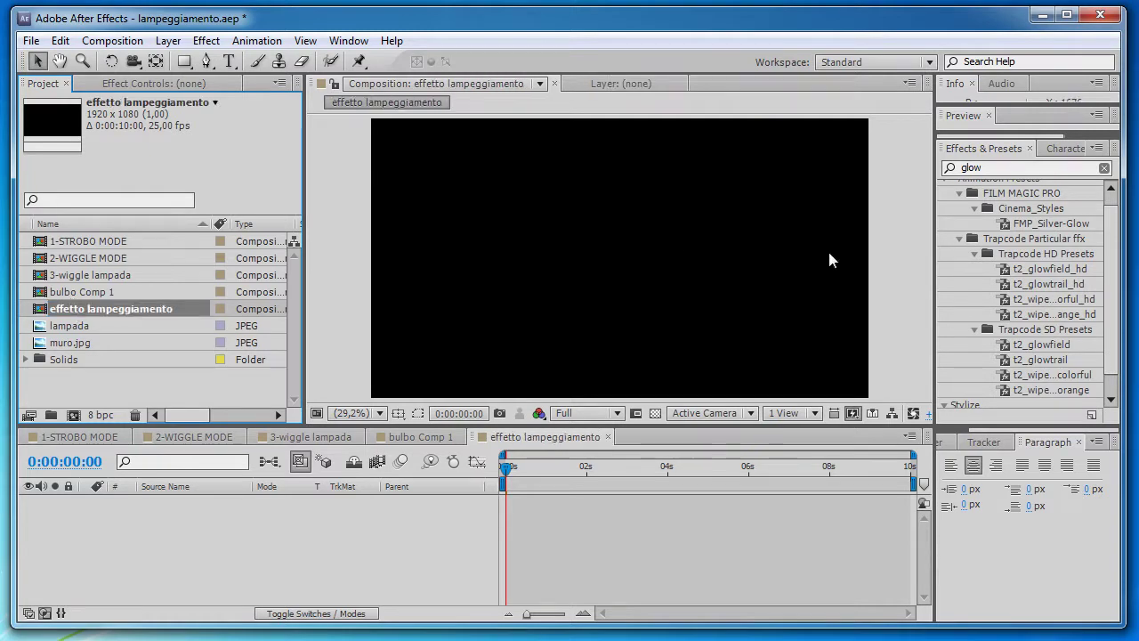
text(ramp)
Add a comp-sized solid layer named 'sfondo'
key(Escape)
click(167, 40)
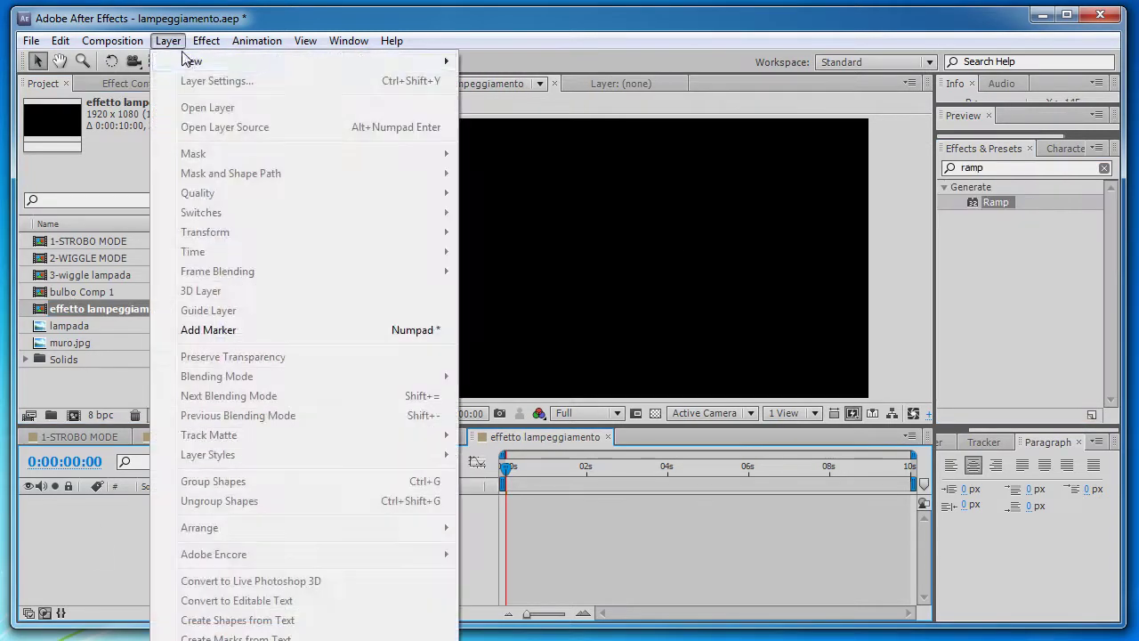
mouse_move(356, 61)
click(499, 80)
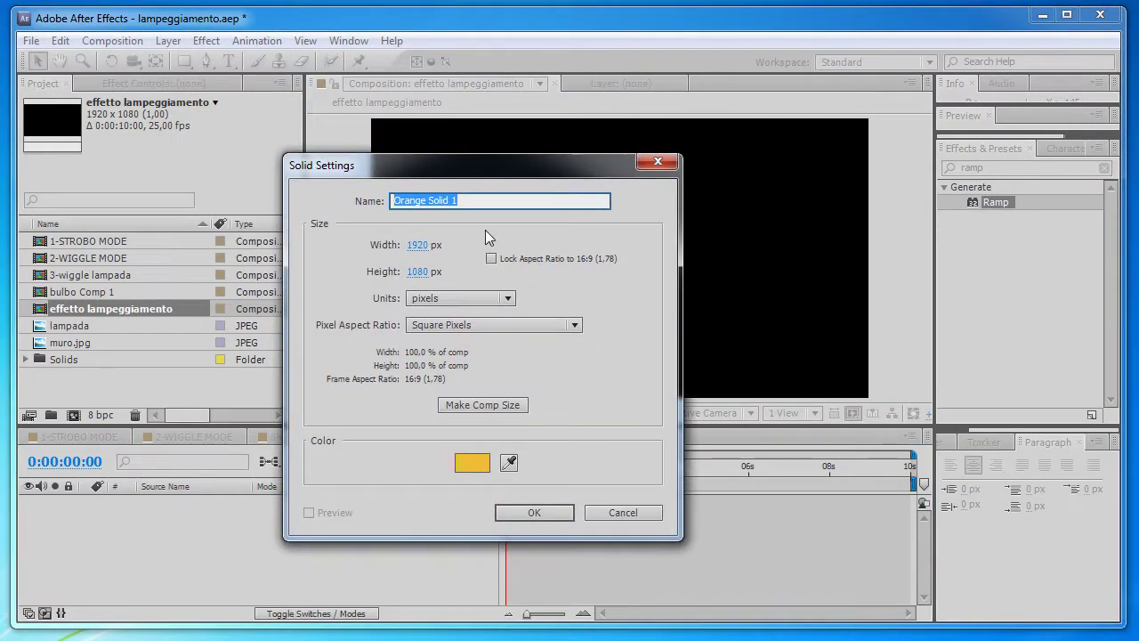
text(sfondo)
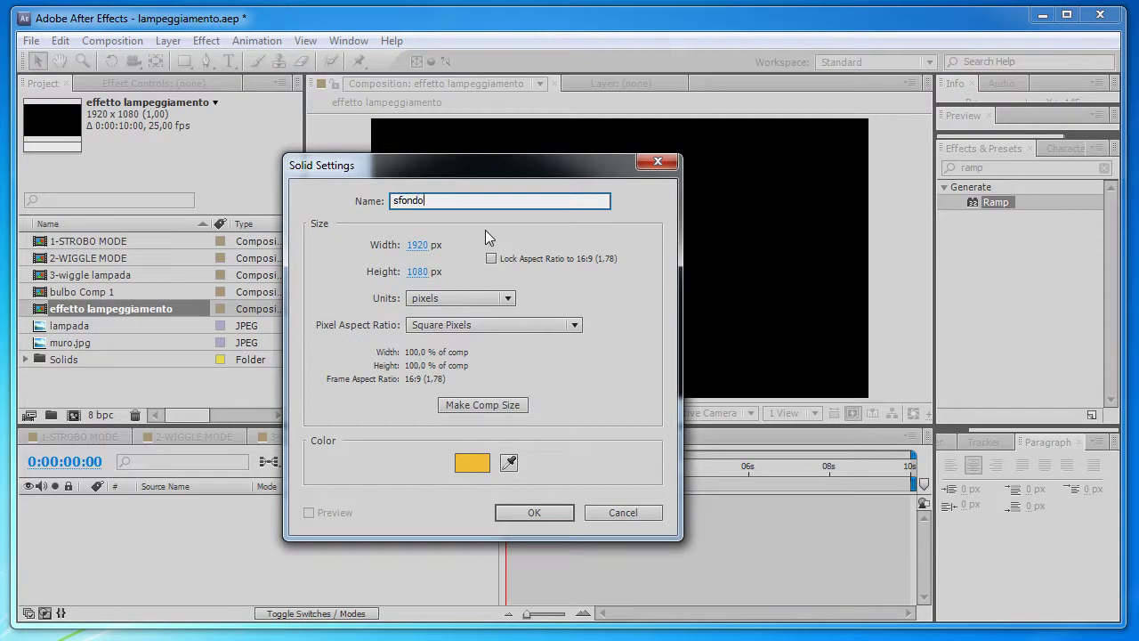
click(475, 405)
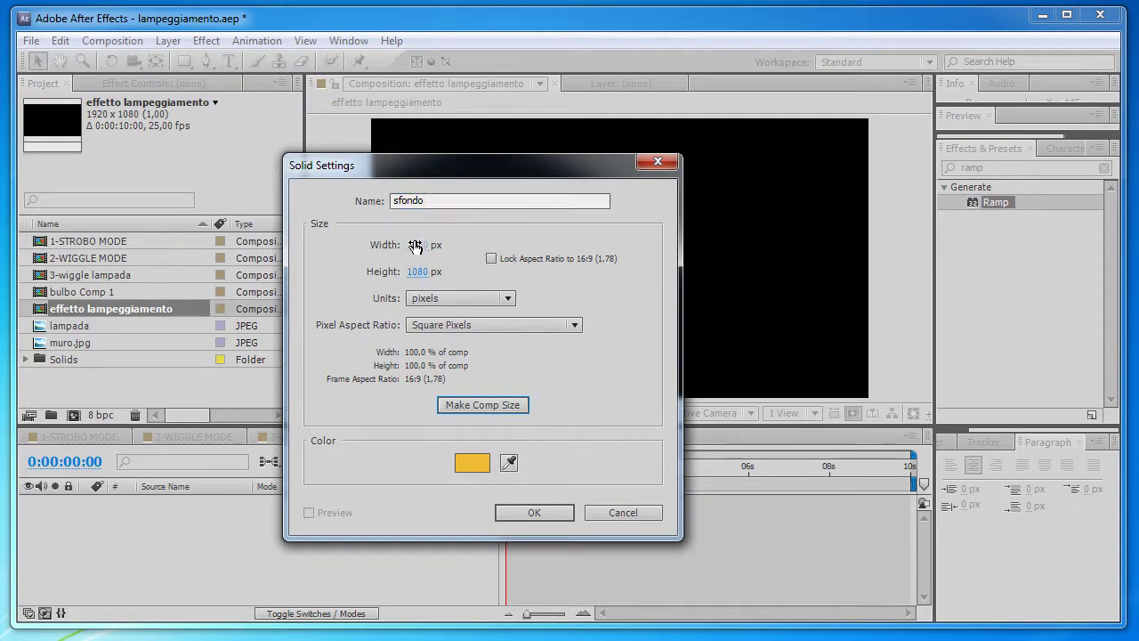
click(545, 516)
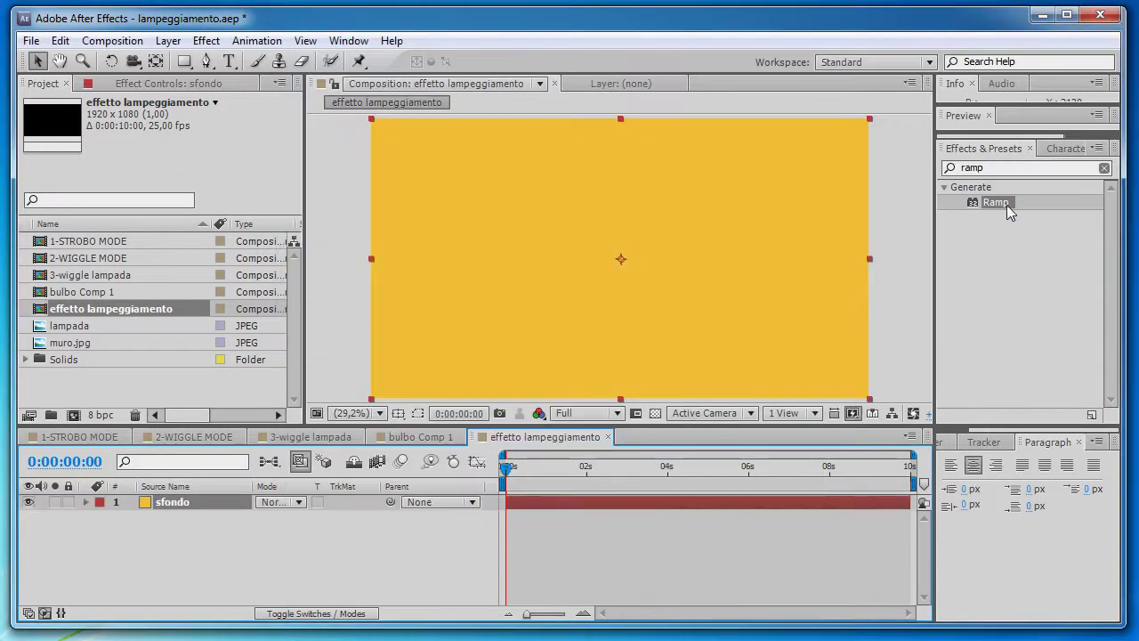
Apply the Ramp gradient effect to the sfondo solid
drag(1007, 204, 660, 202)
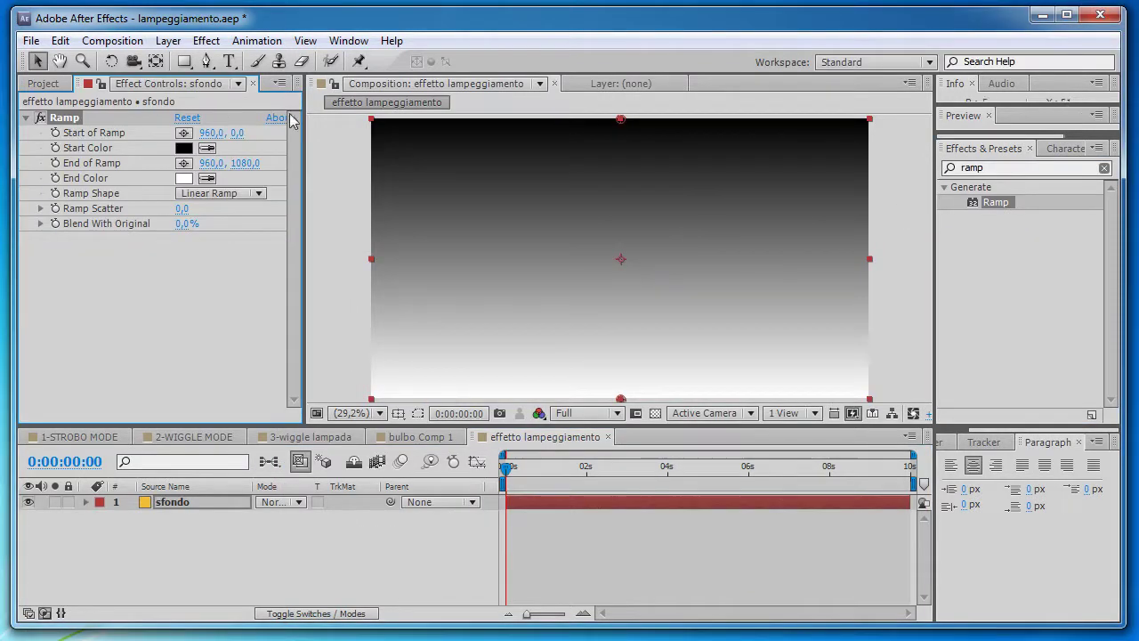
click(1016, 168)
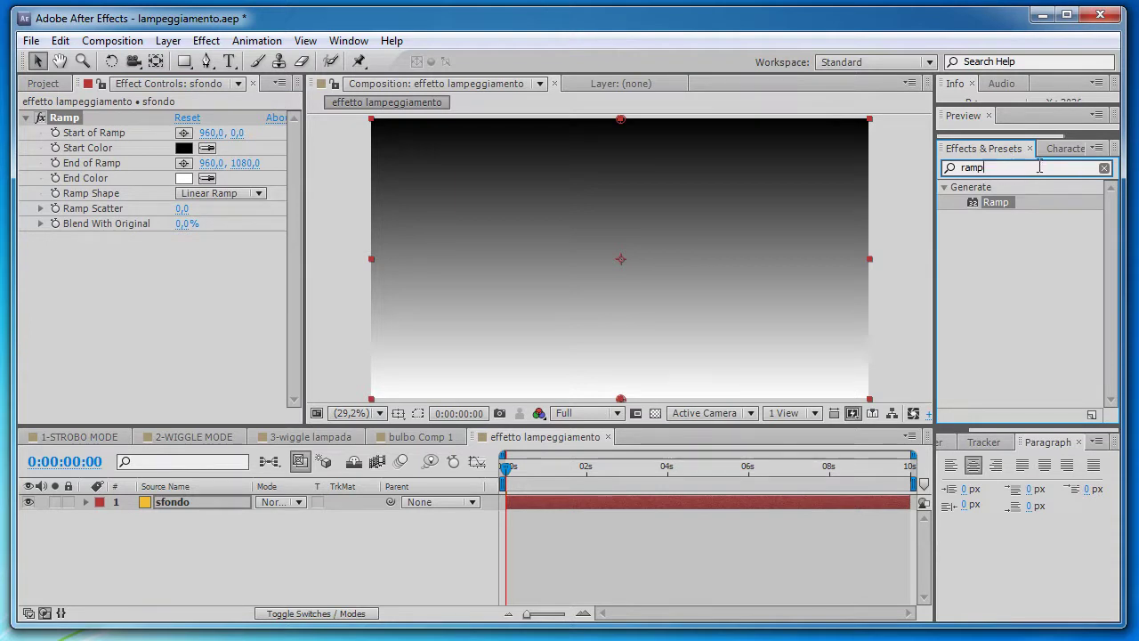
click(207, 44)
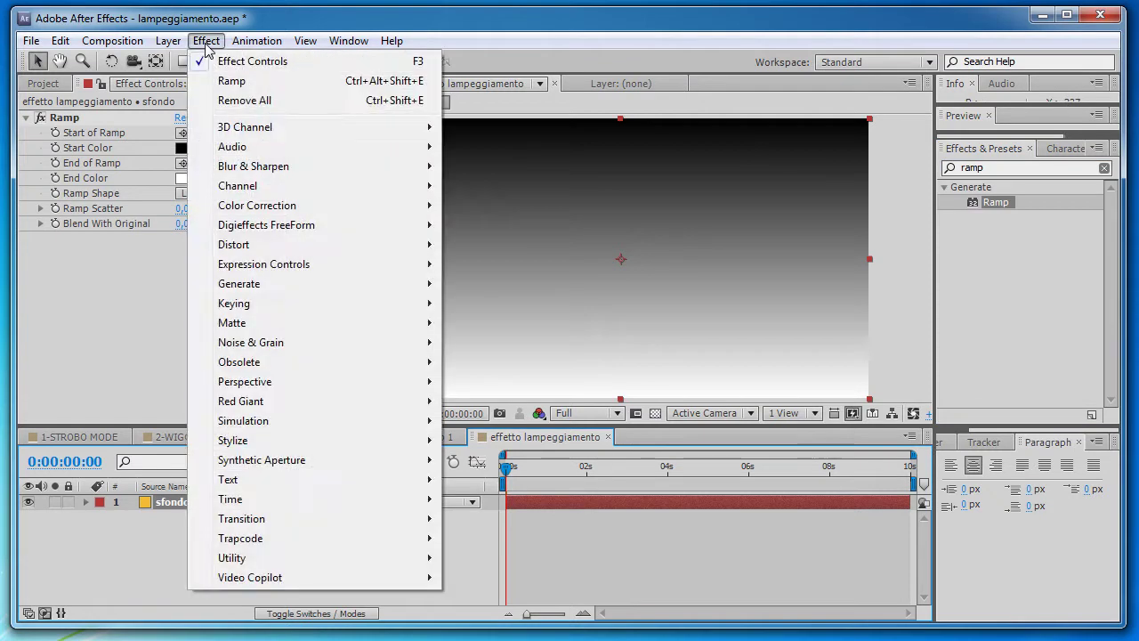
mouse_move(254, 287)
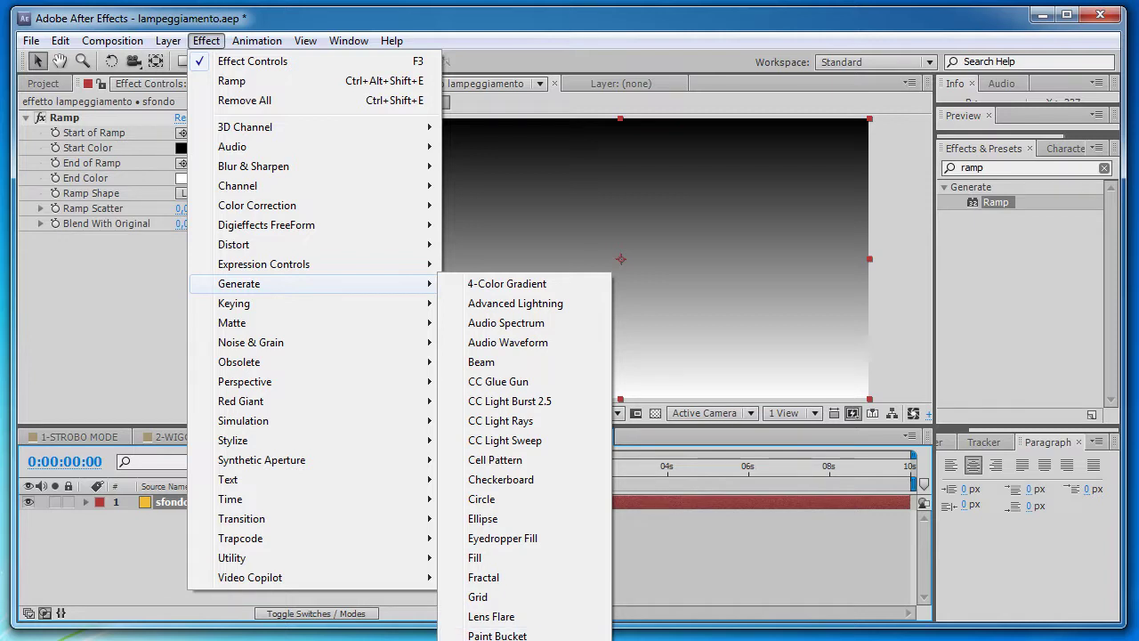
click(384, 20)
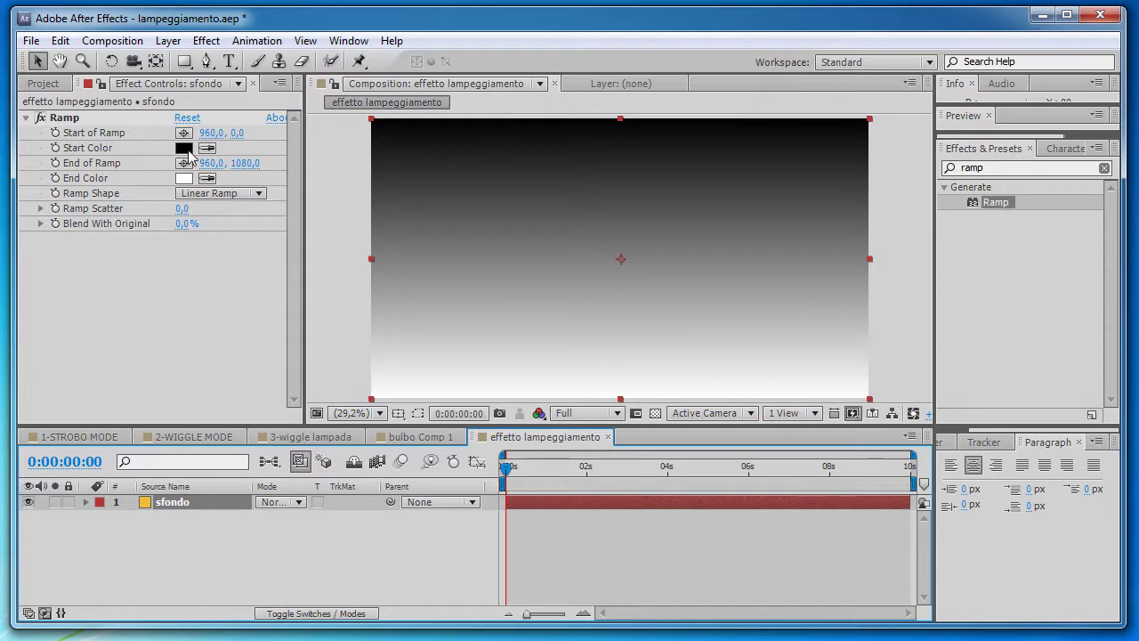
Set the Ramp start colour to blue 00AFF0 and end colour to pale cyan B4DDD8
click(185, 149)
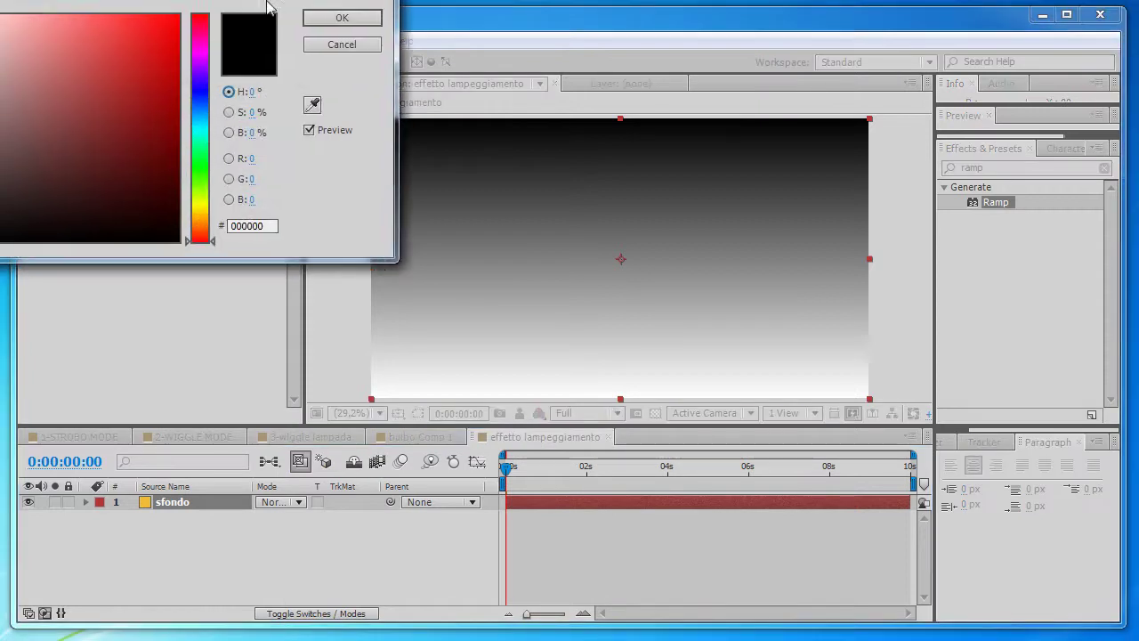
drag(300, 184, 300, 164)
click(272, 74)
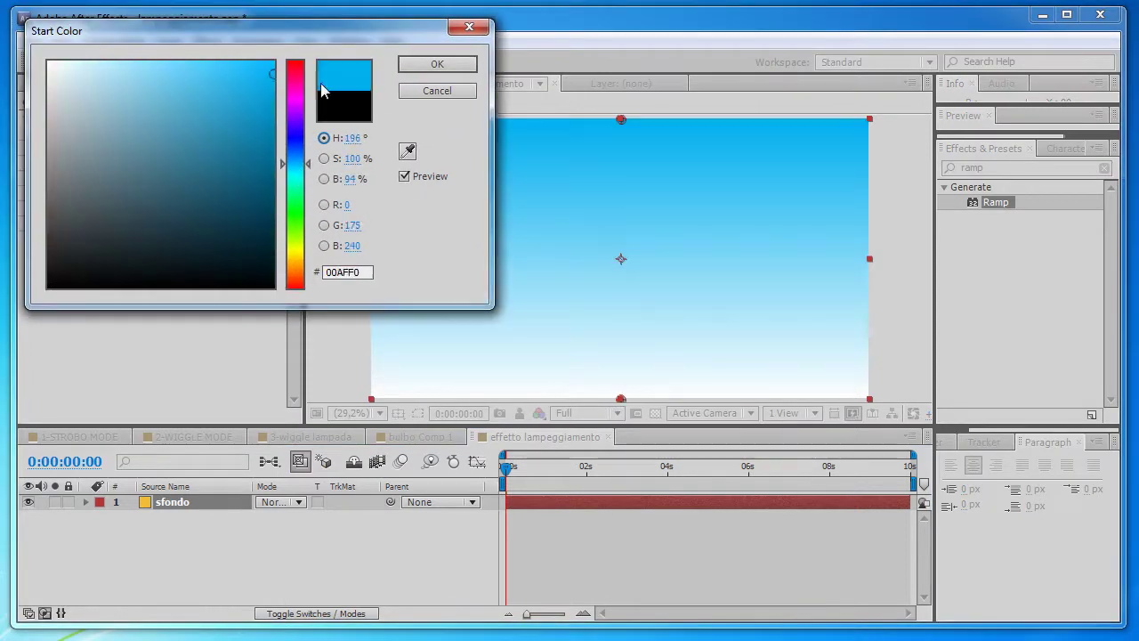
click(400, 71)
click(214, 203)
drag(283, 192, 294, 179)
click(84, 104)
click(89, 91)
drag(89, 91, 89, 78)
click(437, 64)
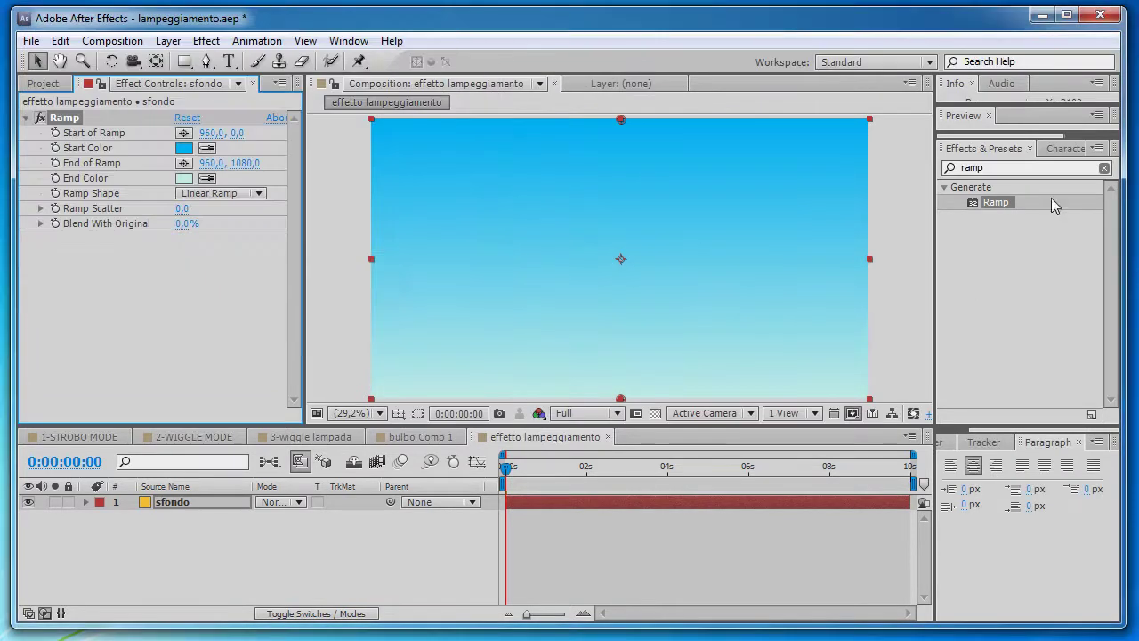
click(229, 61)
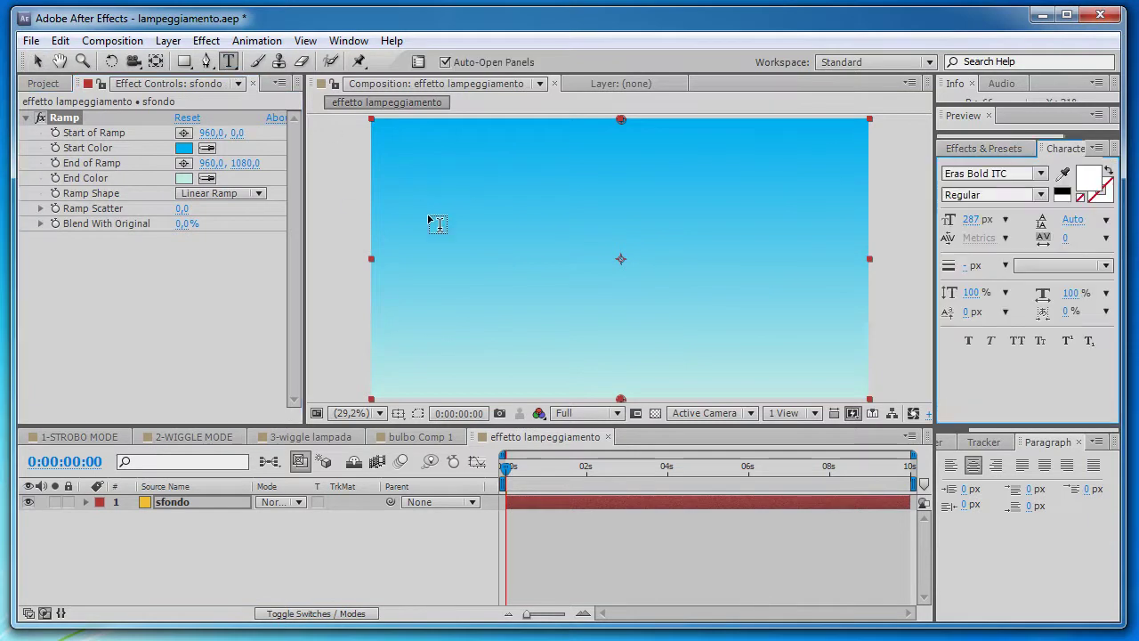
Type 'luce' in a text box across the centre and nudge it slightly right
drag(427, 210, 809, 310)
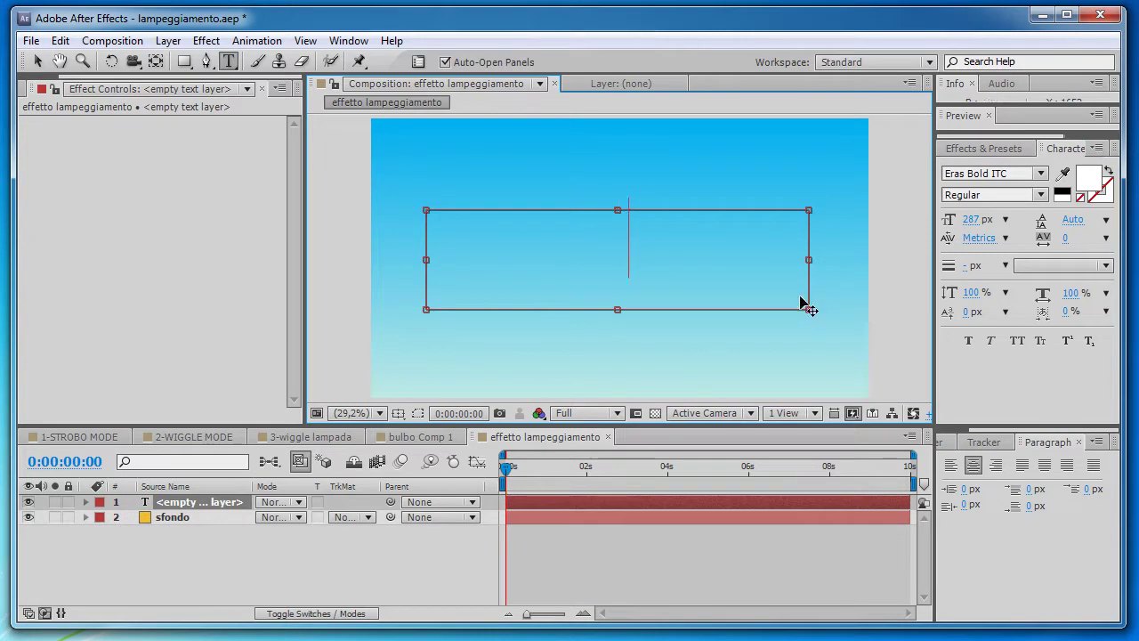
text(luce)
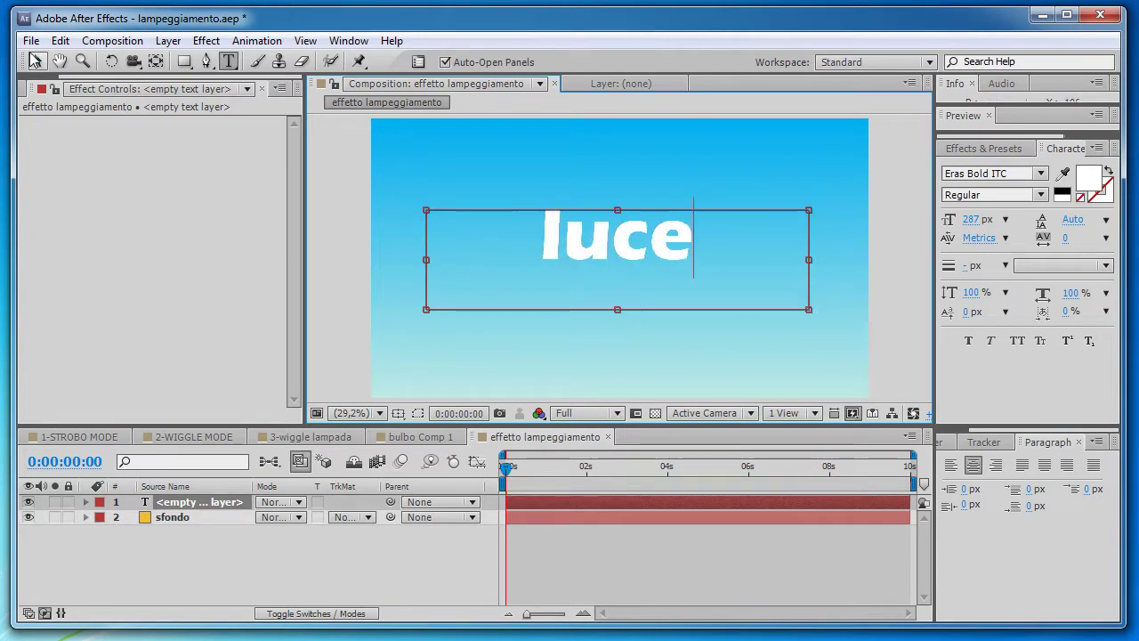
click(37, 61)
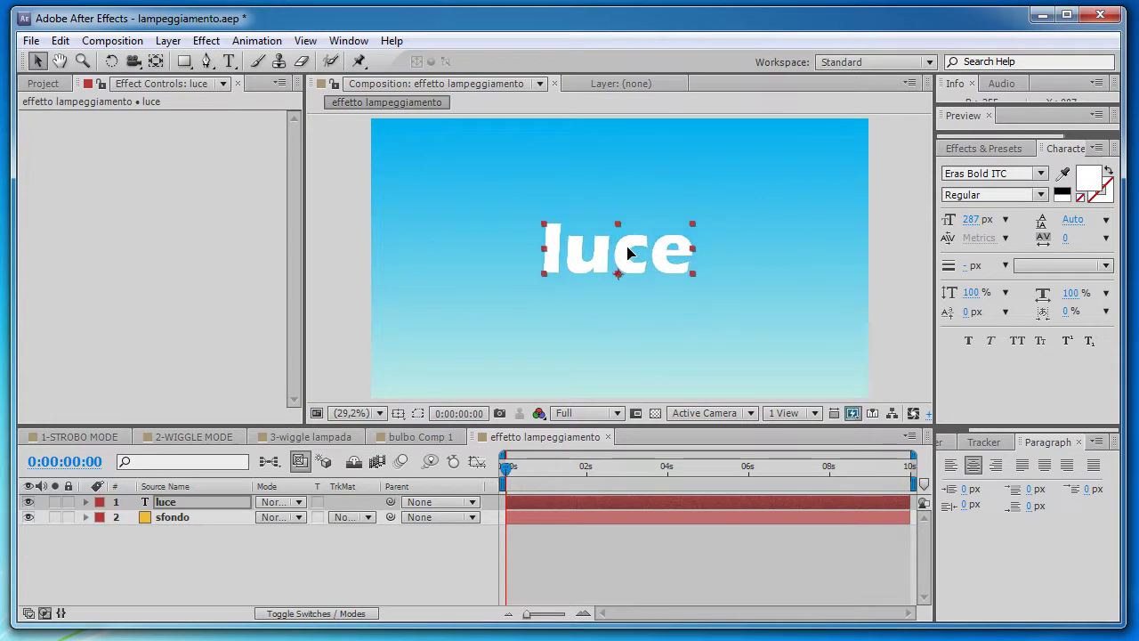
drag(628, 253, 631, 255)
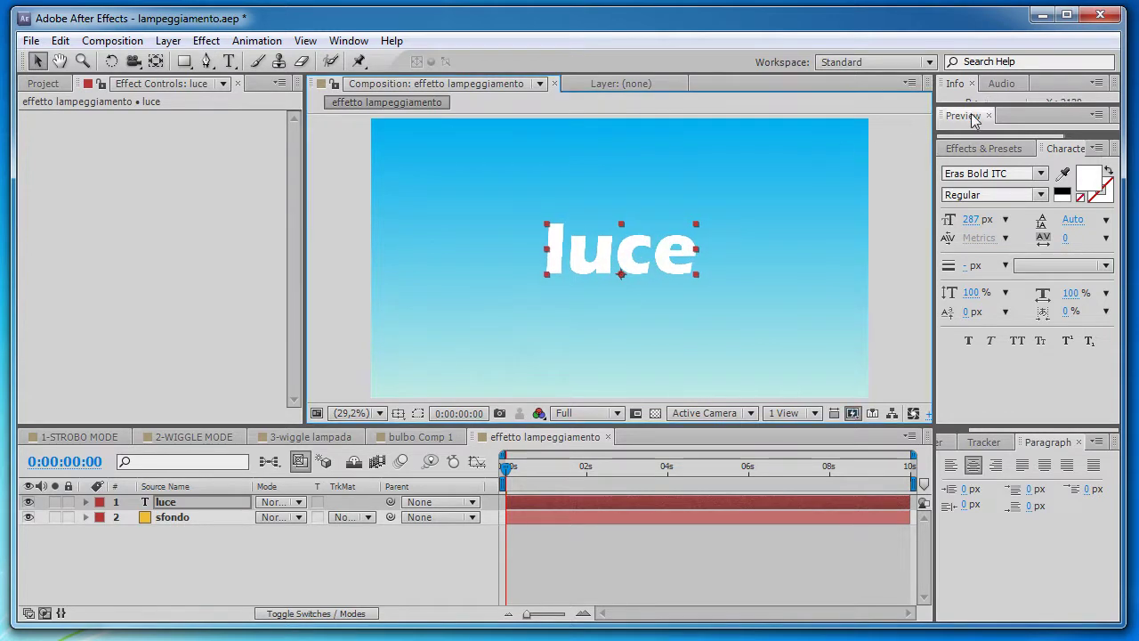
Replace the effect search term with 'strobo'
click(976, 148)
click(1010, 168)
double_click(1011, 168)
text(strobo)
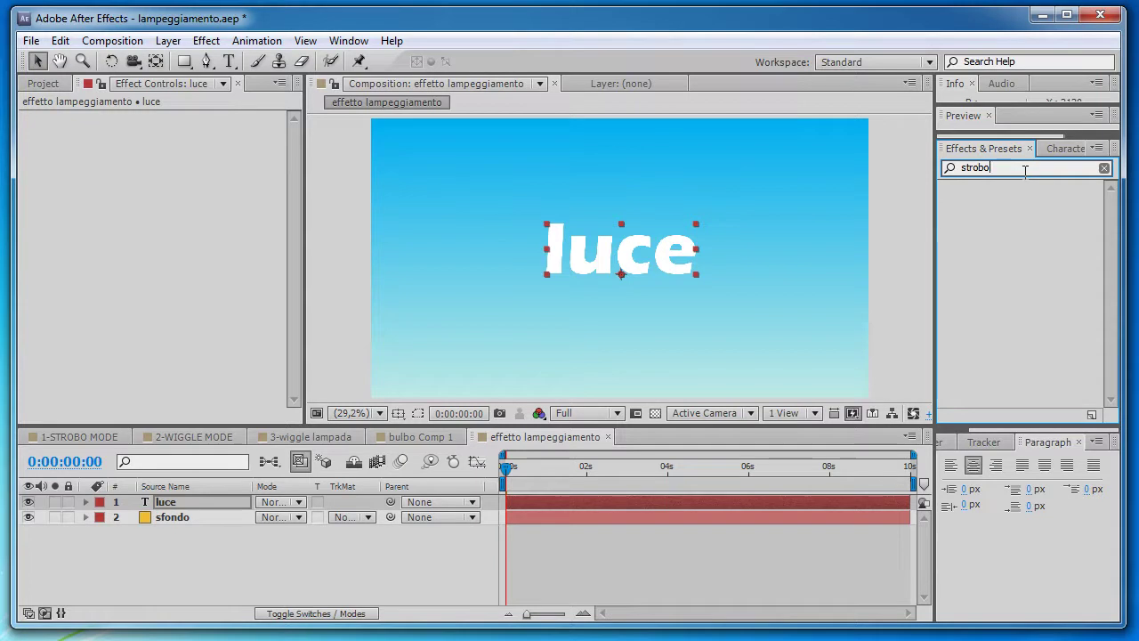
Apply Strobe Light to the luce text and preview it
key(BackSpace)
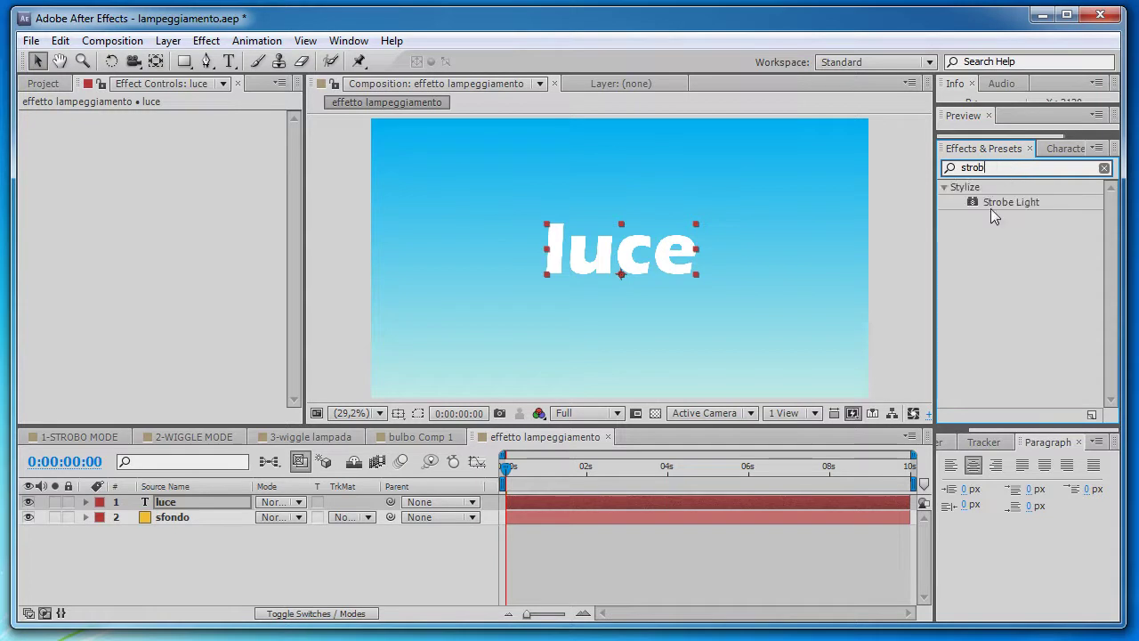
click(1003, 201)
drag(1002, 198, 604, 245)
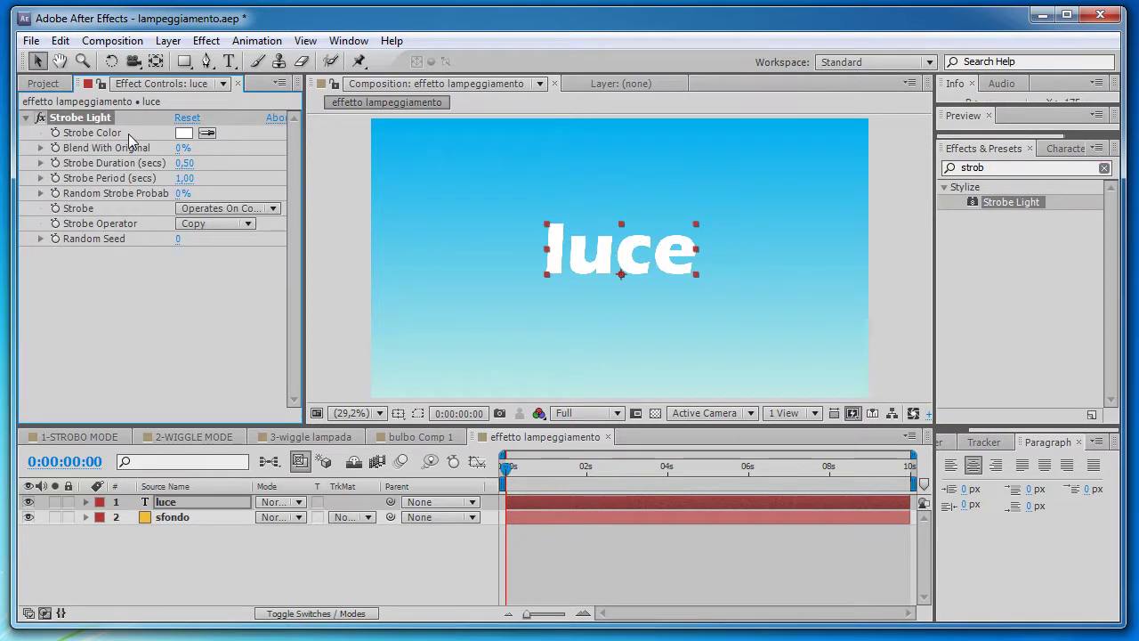
key(KP_0)
click(426, 478)
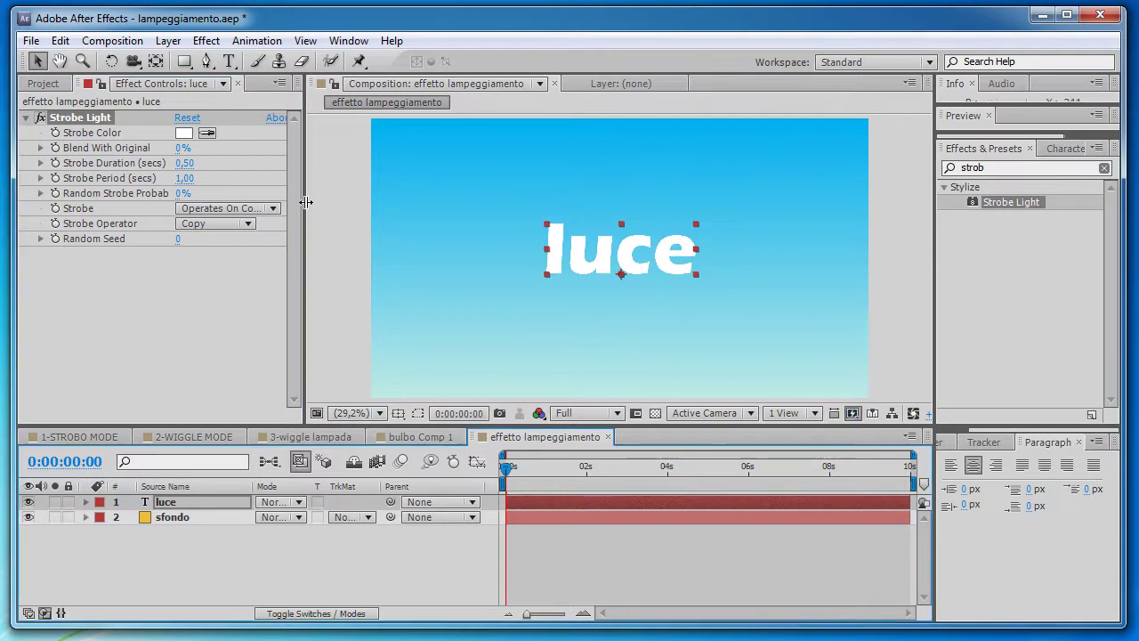
drag(305, 209, 362, 212)
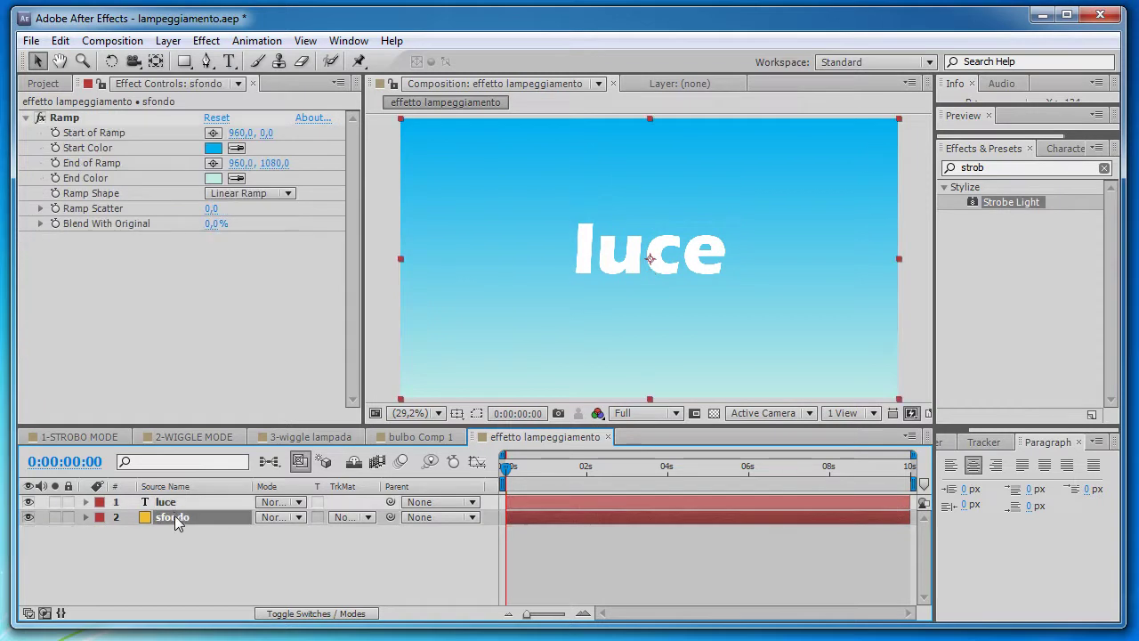
Set Strobe to Makes Layer Transparent and preview the flashing text
drag(175, 518, 163, 505)
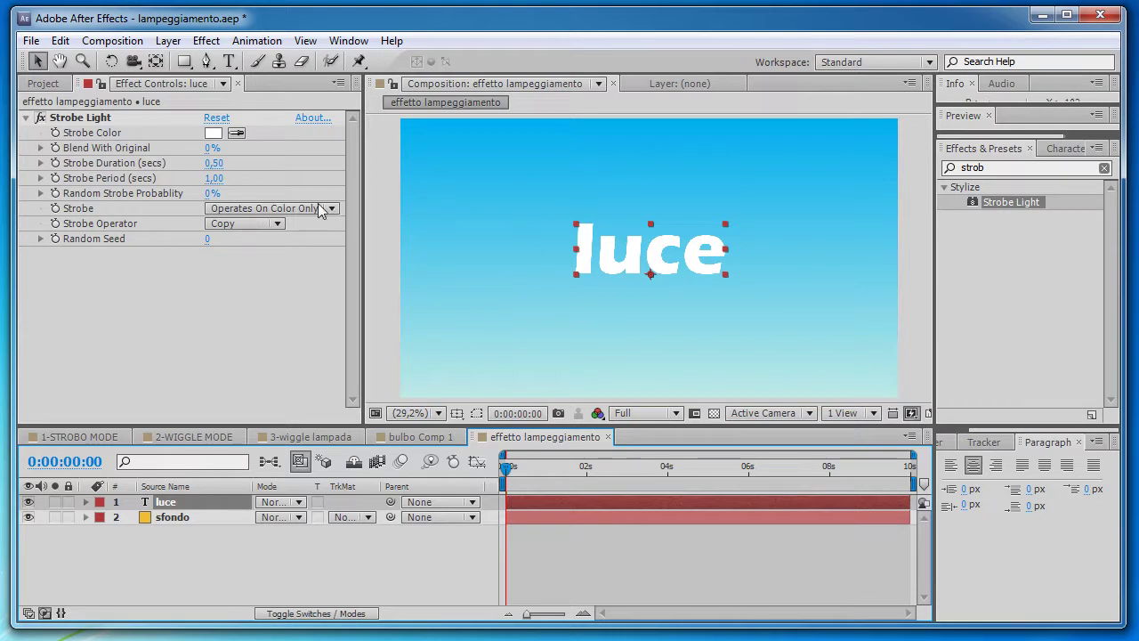
click(694, 469)
key(Home)
click(279, 210)
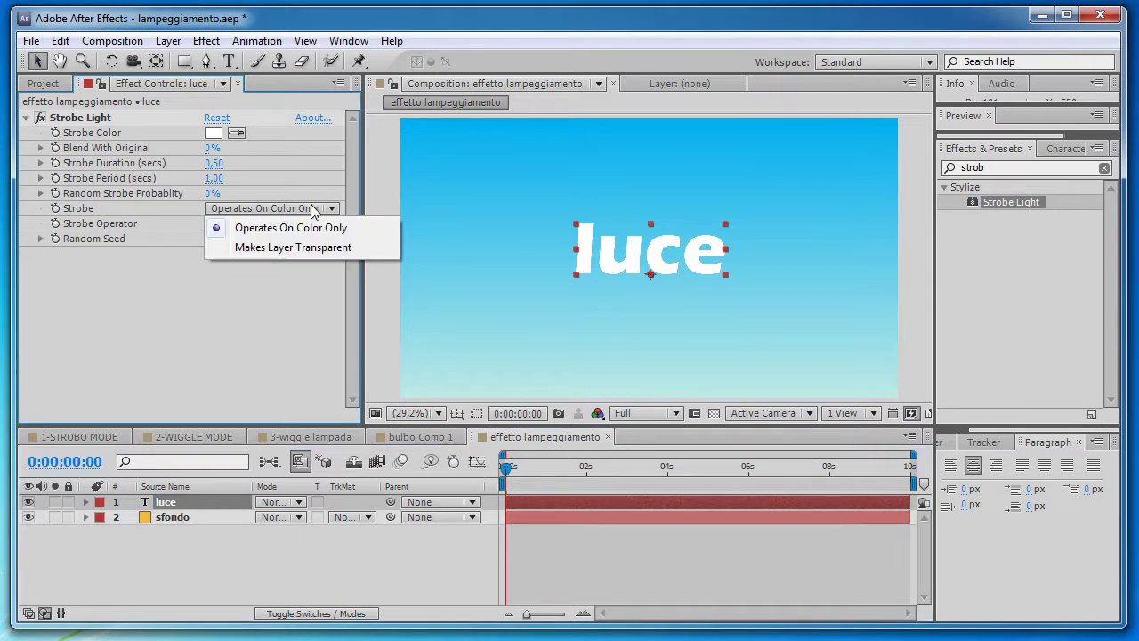
click(279, 248)
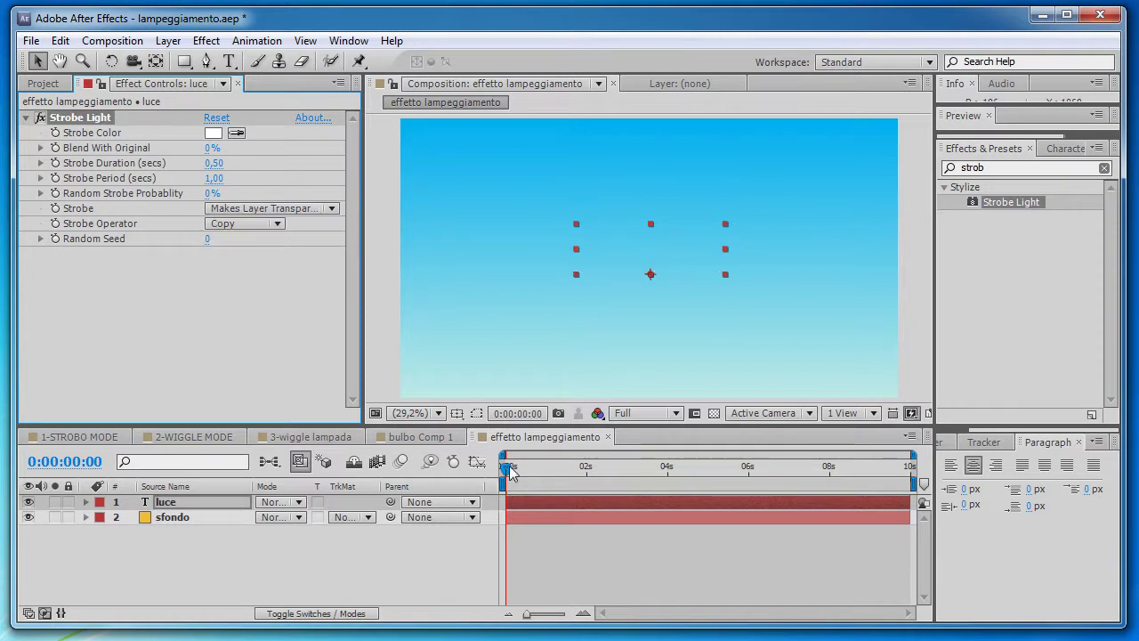
key(KP_0)
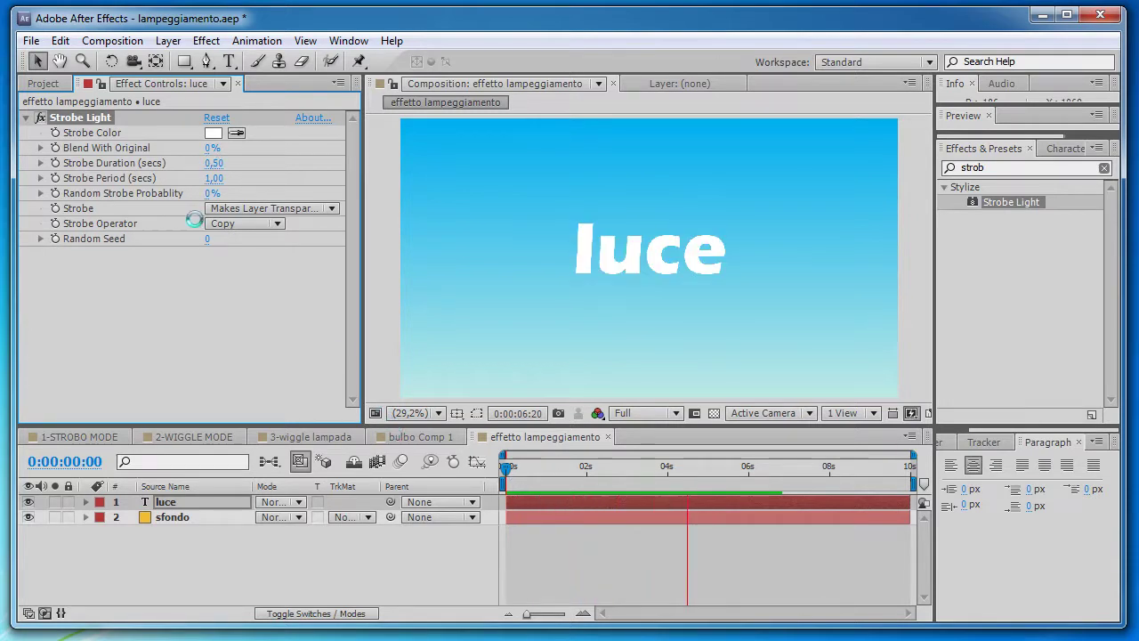
Stop the preview and zoom the timeline in to single frames
click(237, 328)
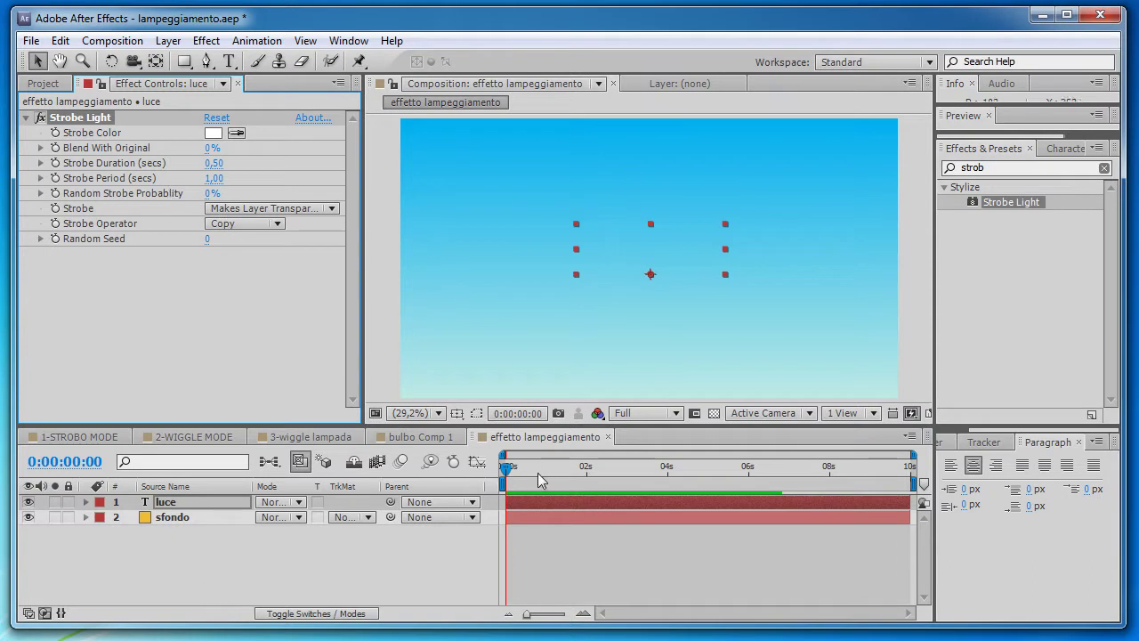
drag(528, 614, 550, 614)
drag(553, 615, 560, 615)
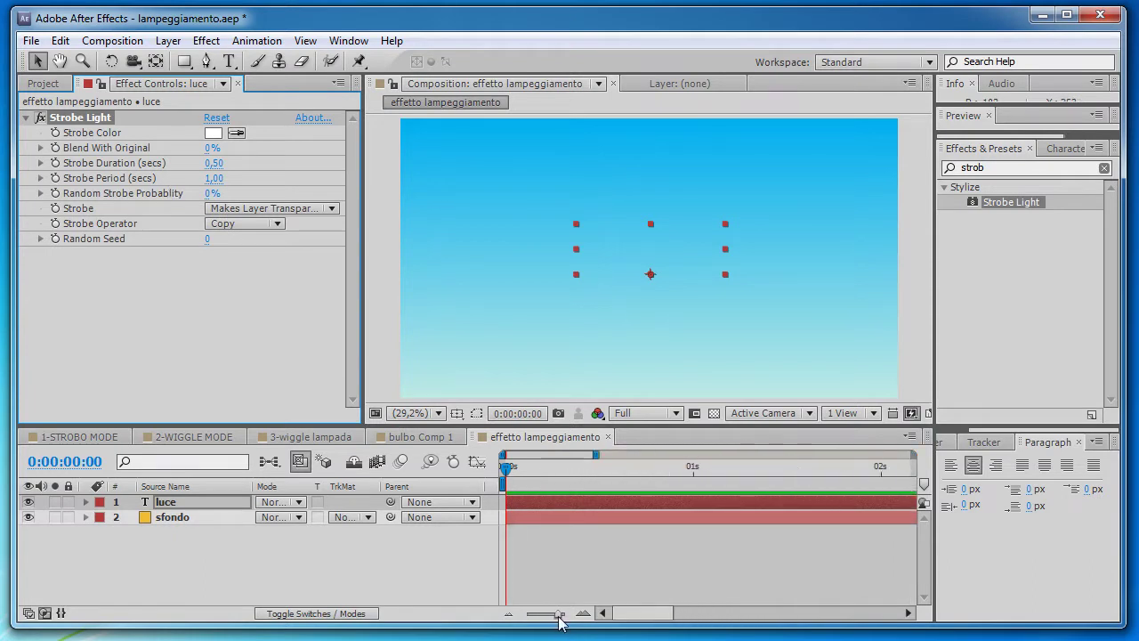
drag(560, 616, 561, 614)
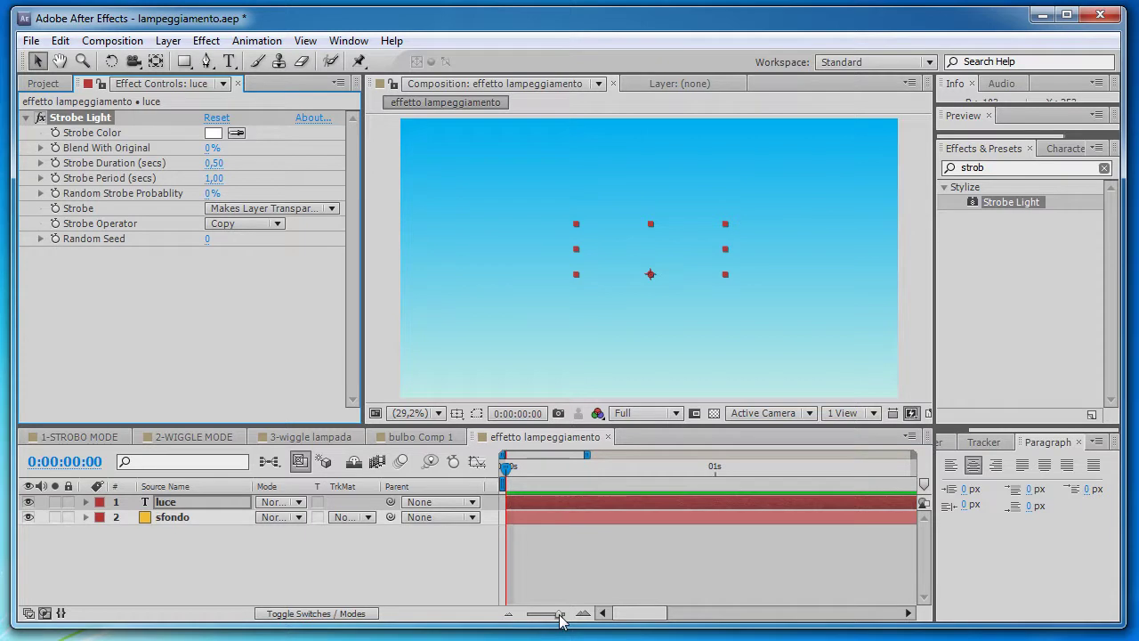
drag(560, 615, 585, 615)
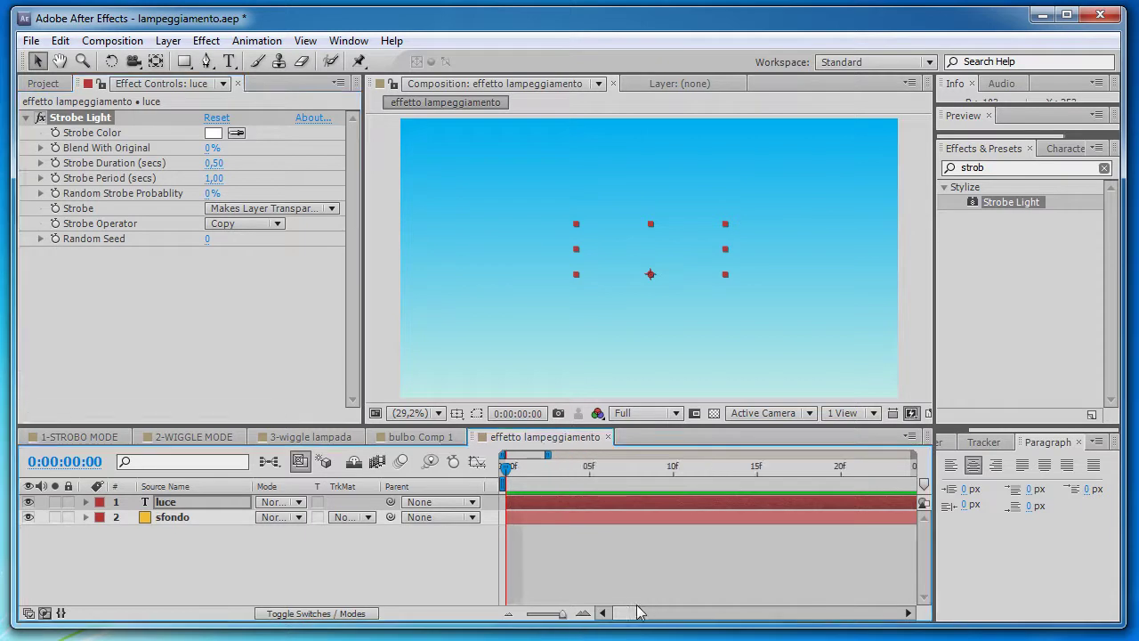
mouse_move(506, 464)
mouse_down()
mouse_move(886, 532)
mouse_move(959, 514)
mouse_up()
Close the Wiggler panel to widen the timeline and scrub to frame 16
click(1073, 449)
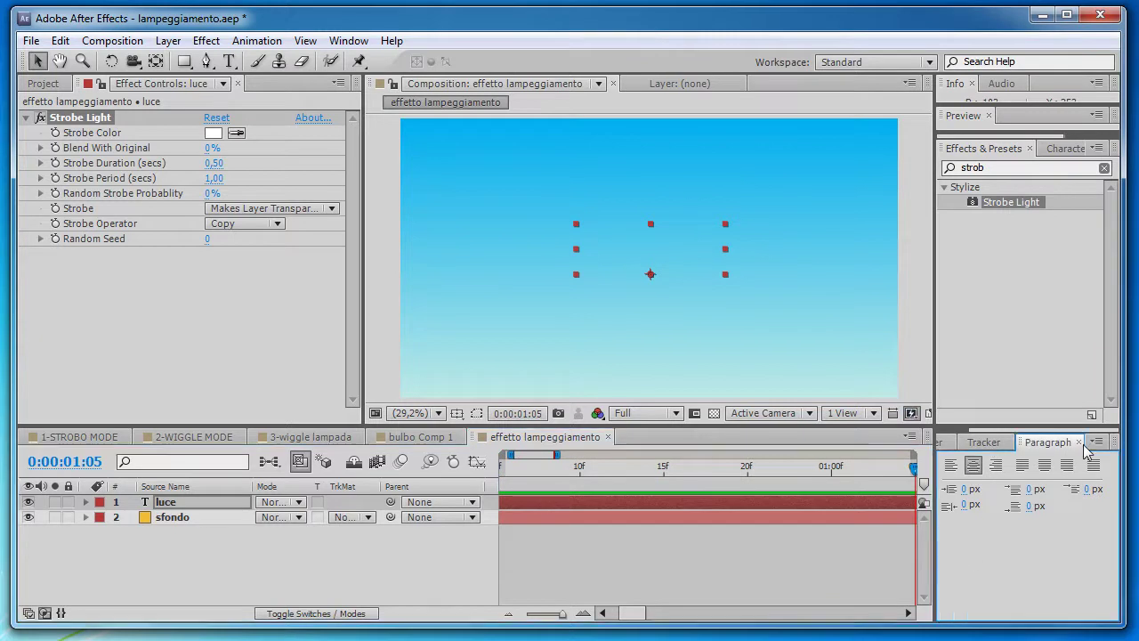
scroll(1059, 443, up, 1)
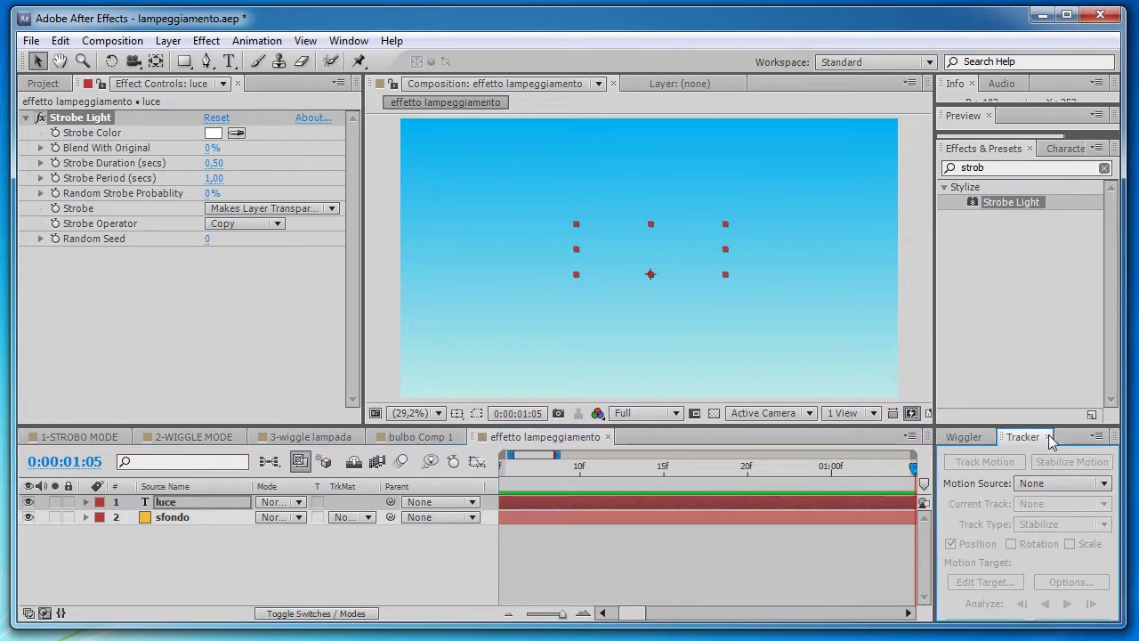
scroll(1051, 443, up, 1)
click(989, 437)
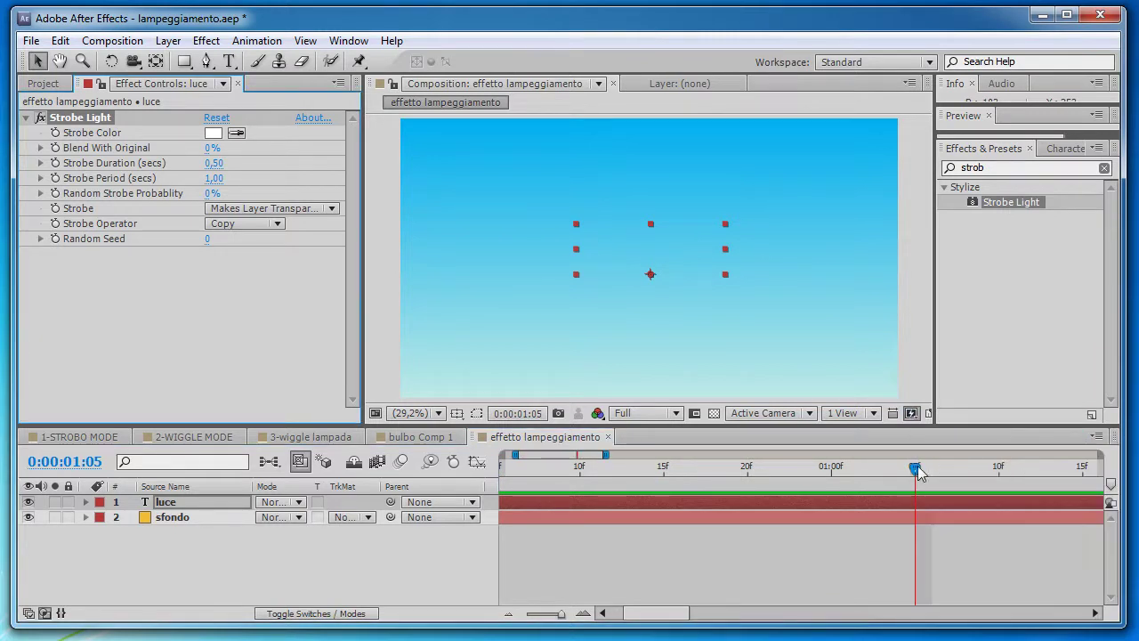
drag(623, 614, 597, 622)
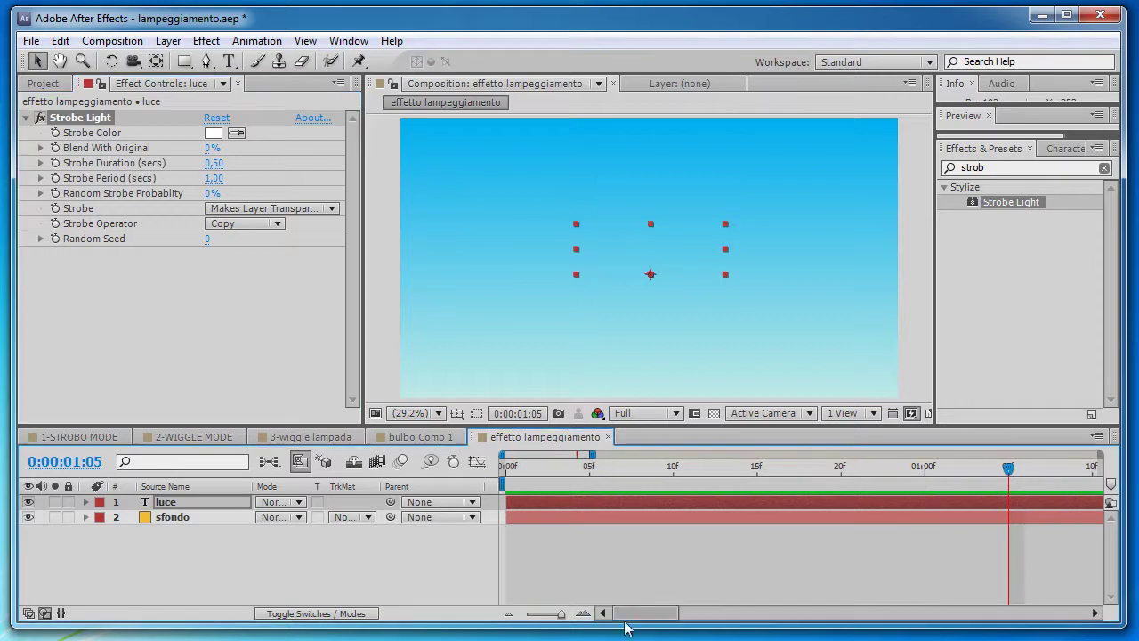
drag(1006, 469, 504, 467)
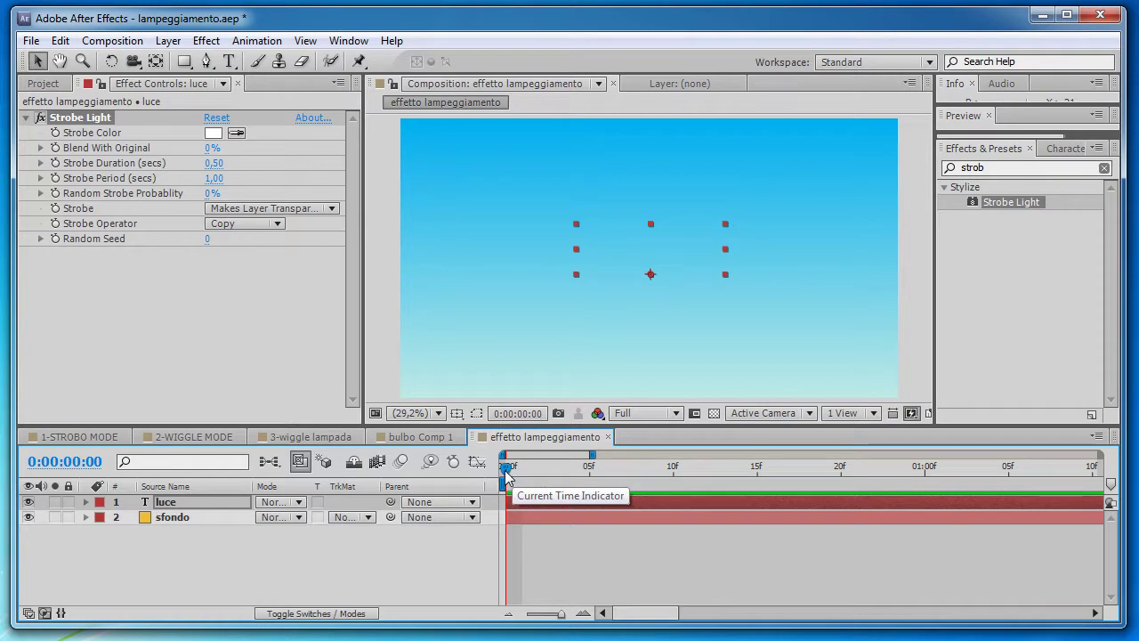
mouse_move(505, 478)
mouse_down()
mouse_move(769, 481)
mouse_move(758, 481)
mouse_up()
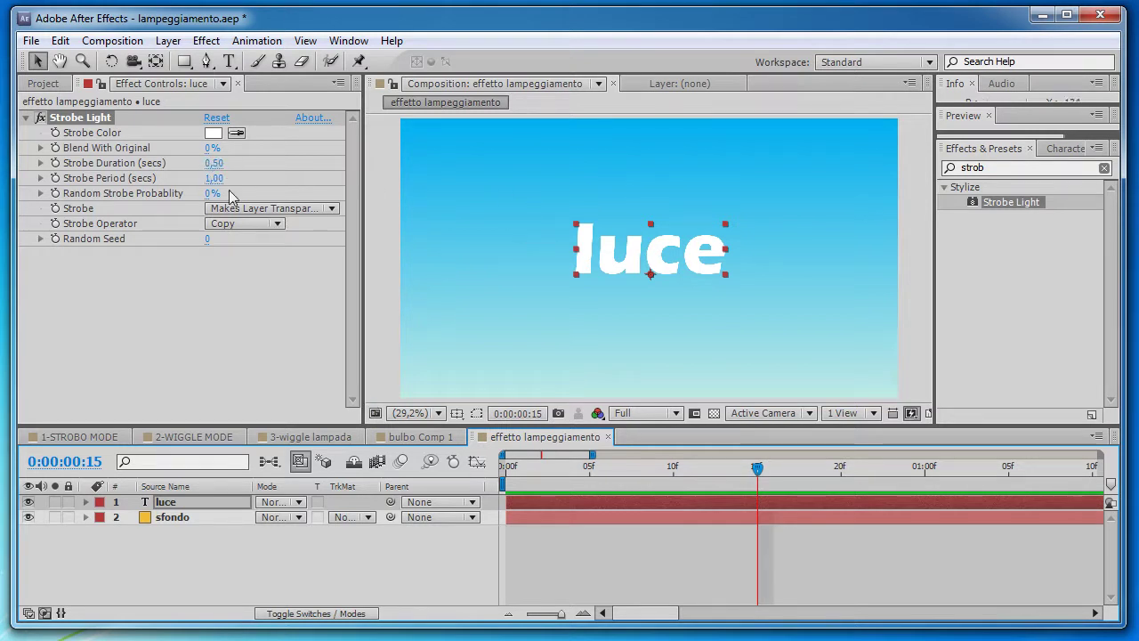
Set Strobe Duration to 0,05 and Strobe Period to 0,3
click(214, 164)
text(0,5)
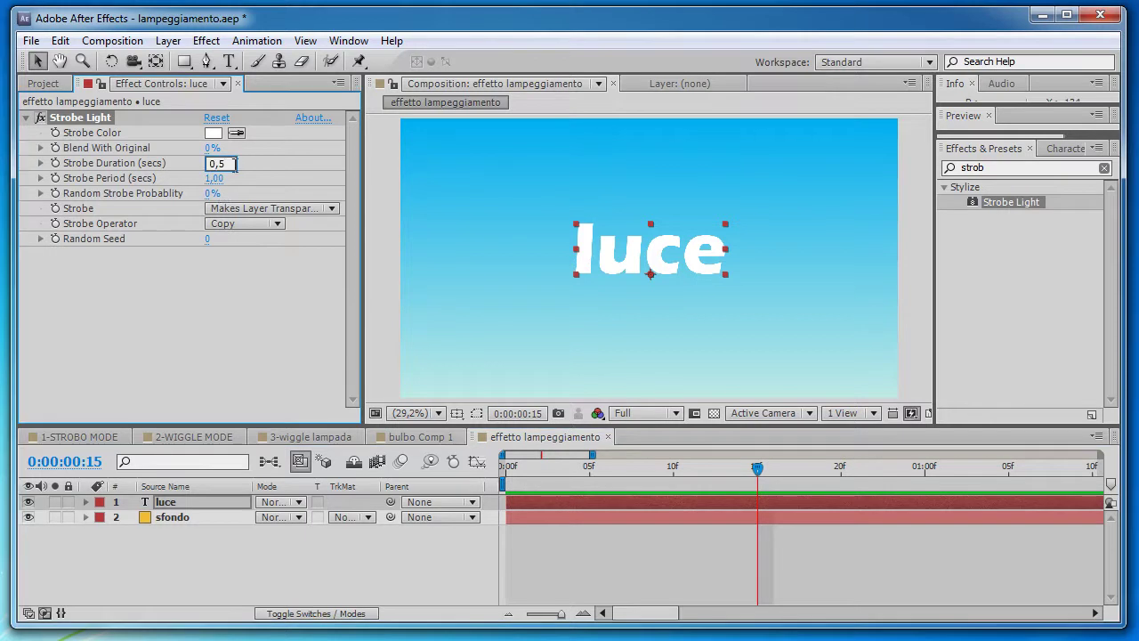
key(BackSpace)
text(0)
text(5)
click(231, 320)
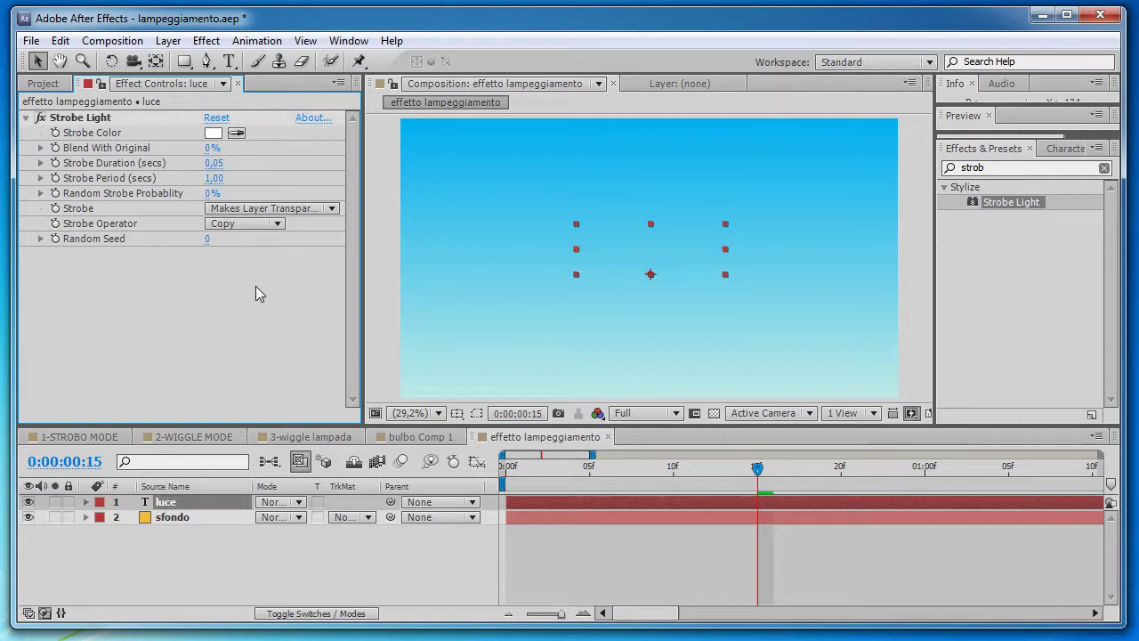
click(215, 178)
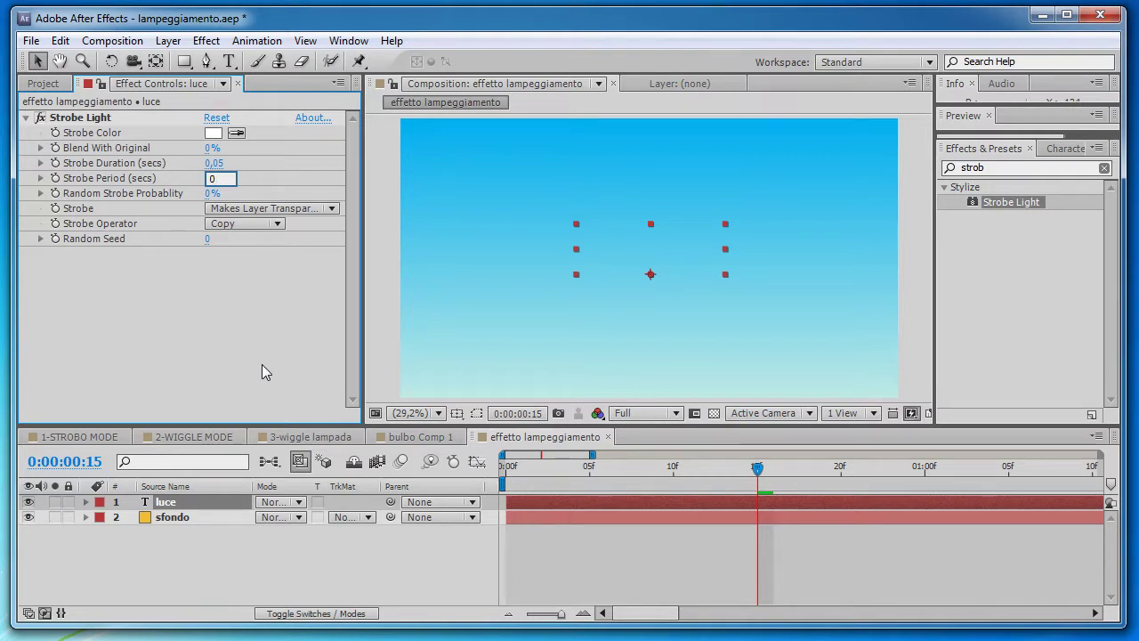
text(,3)
Preview the faster flicker from the first frame
drag(539, 465, 505, 466)
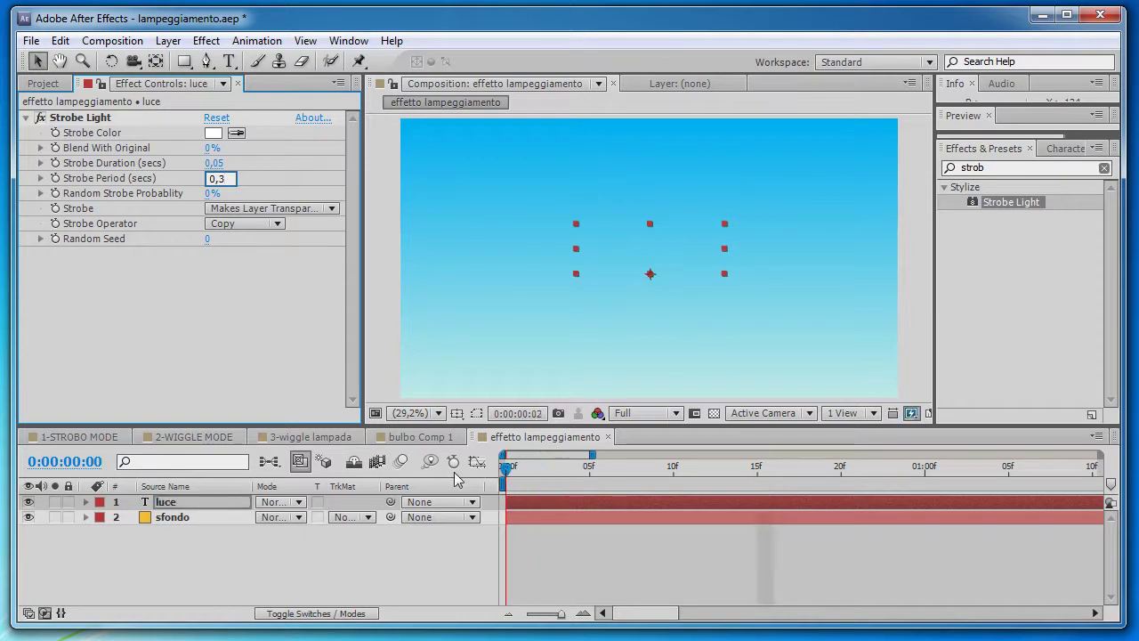
key(space)
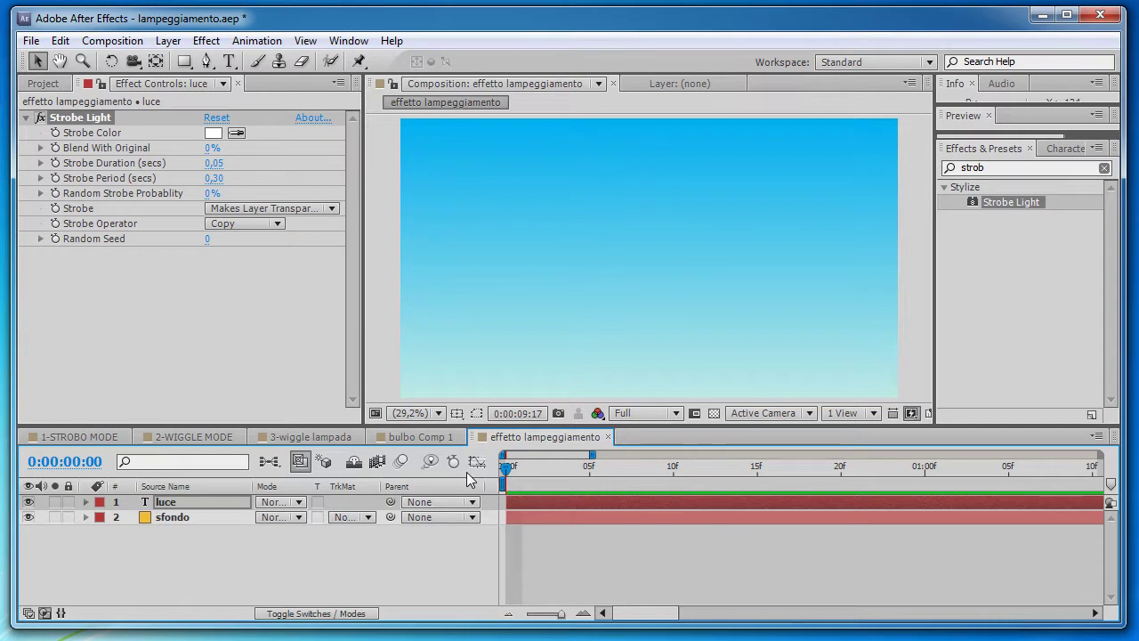
key(space)
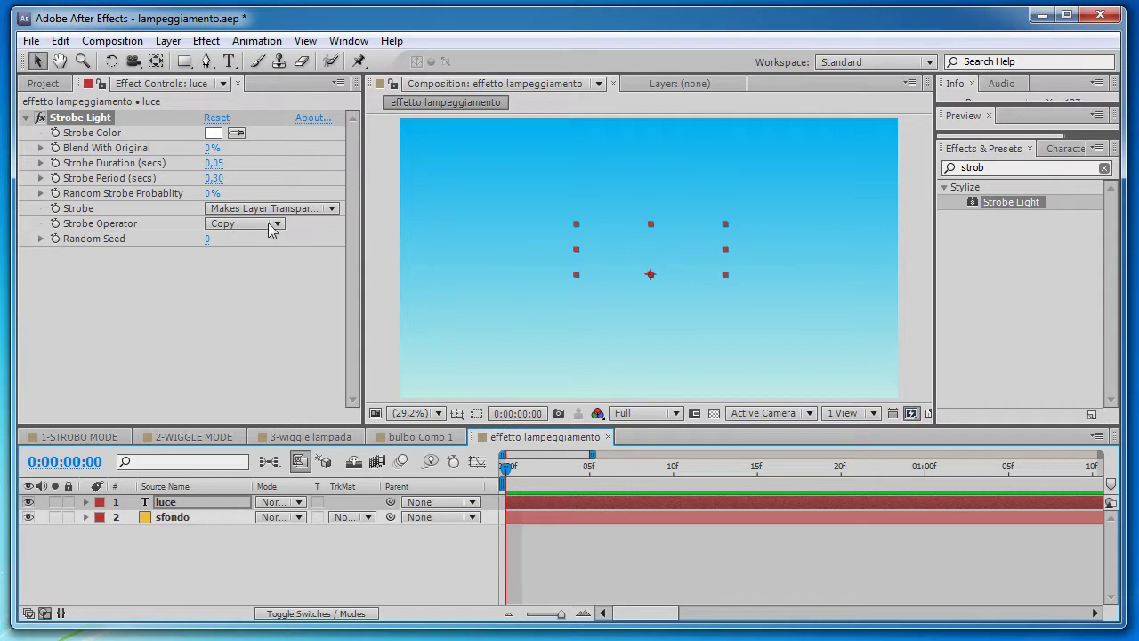
Reset Strobe Light to its defaults and set it to Makes Layer Transparent
click(213, 163)
click(211, 119)
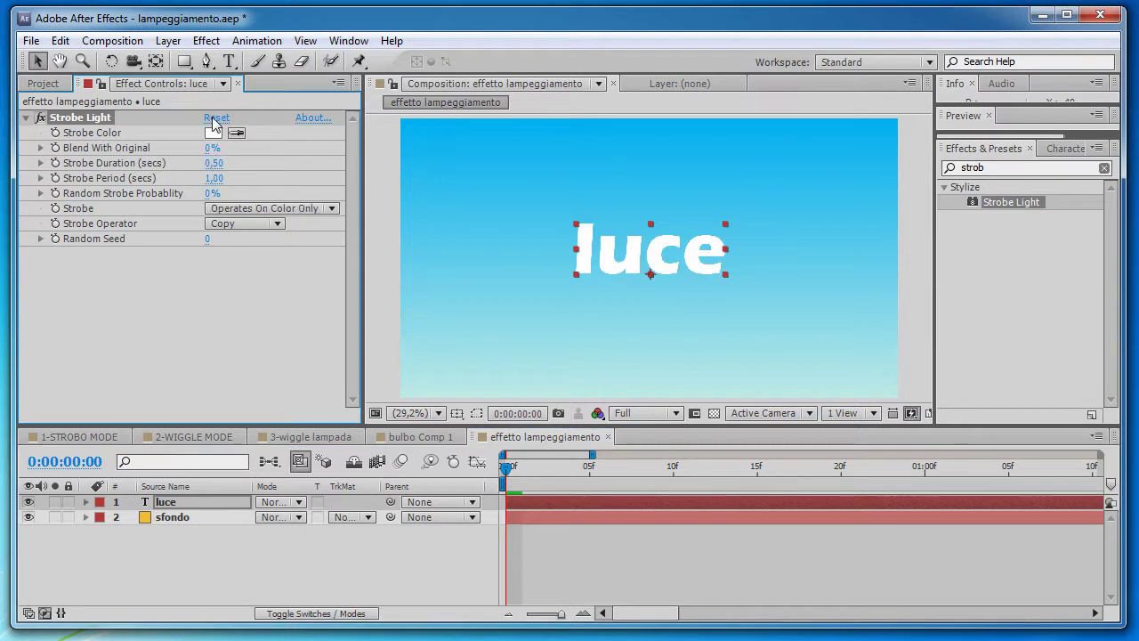
click(265, 211)
click(262, 250)
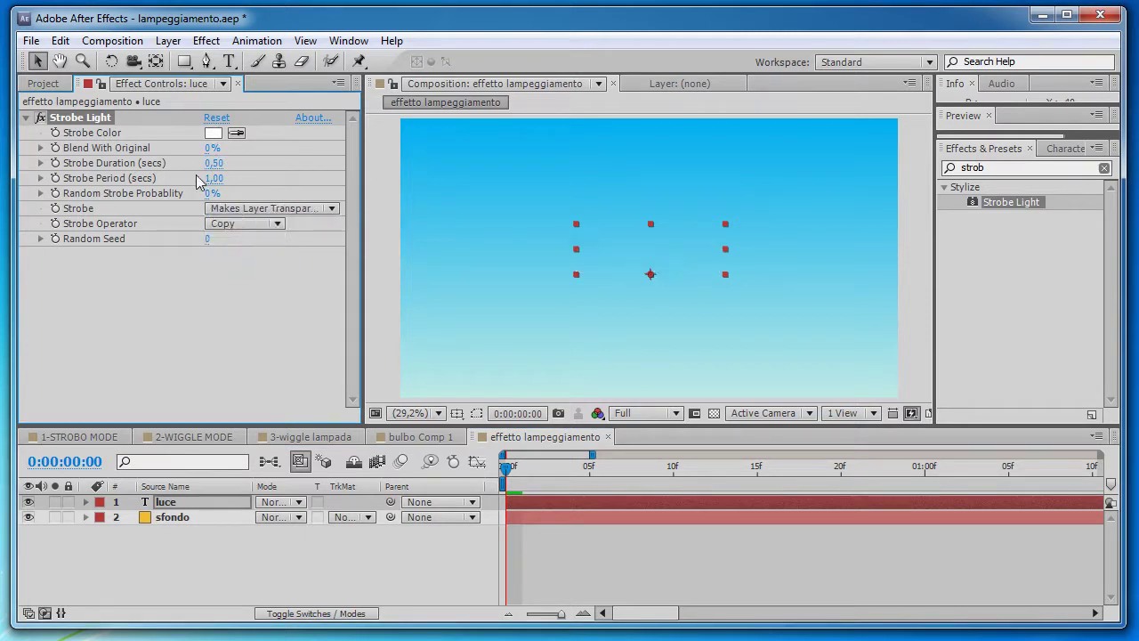
Scrub Blend With Original between 0% and 61% to see the text fade
drag(510, 467, 826, 470)
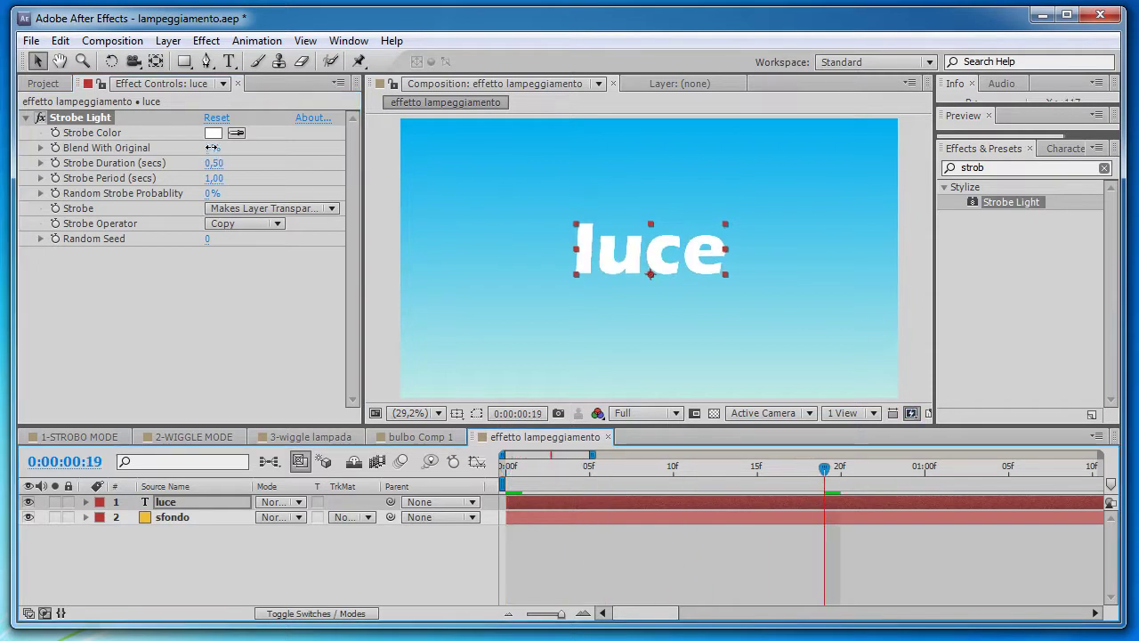
mouse_move(238, 148)
mouse_down()
mouse_move(189, 148)
mouse_move(341, 150)
mouse_up()
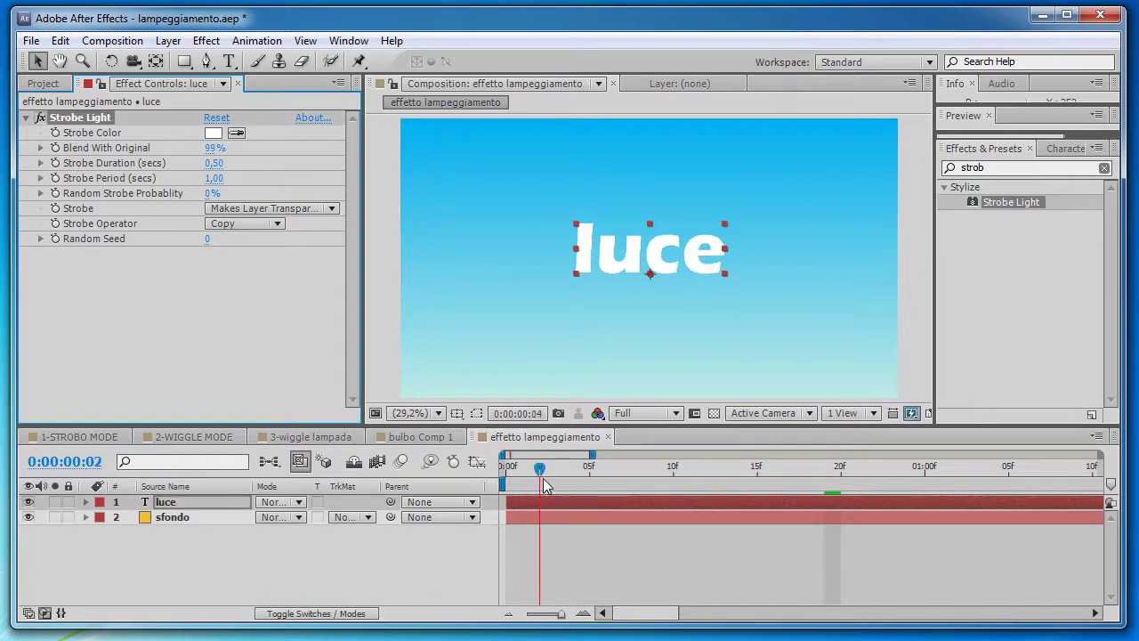
drag(543, 465, 507, 466)
click(185, 196)
drag(207, 151, 125, 148)
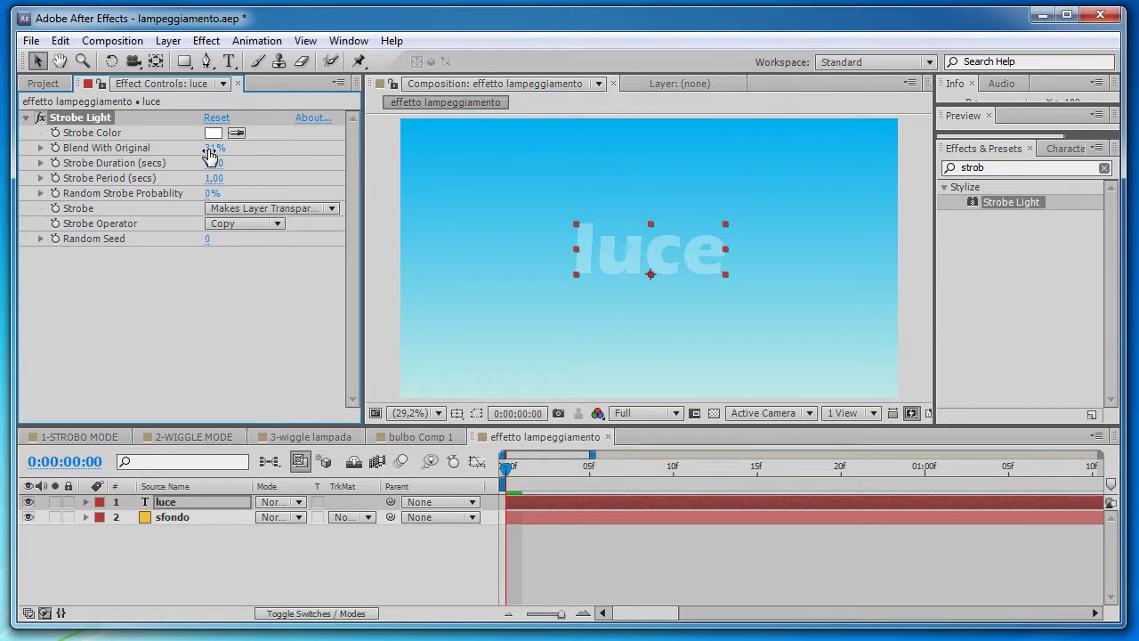
mouse_move(210, 151)
mouse_down()
mouse_move(219, 148)
mouse_move(210, 152)
mouse_up()
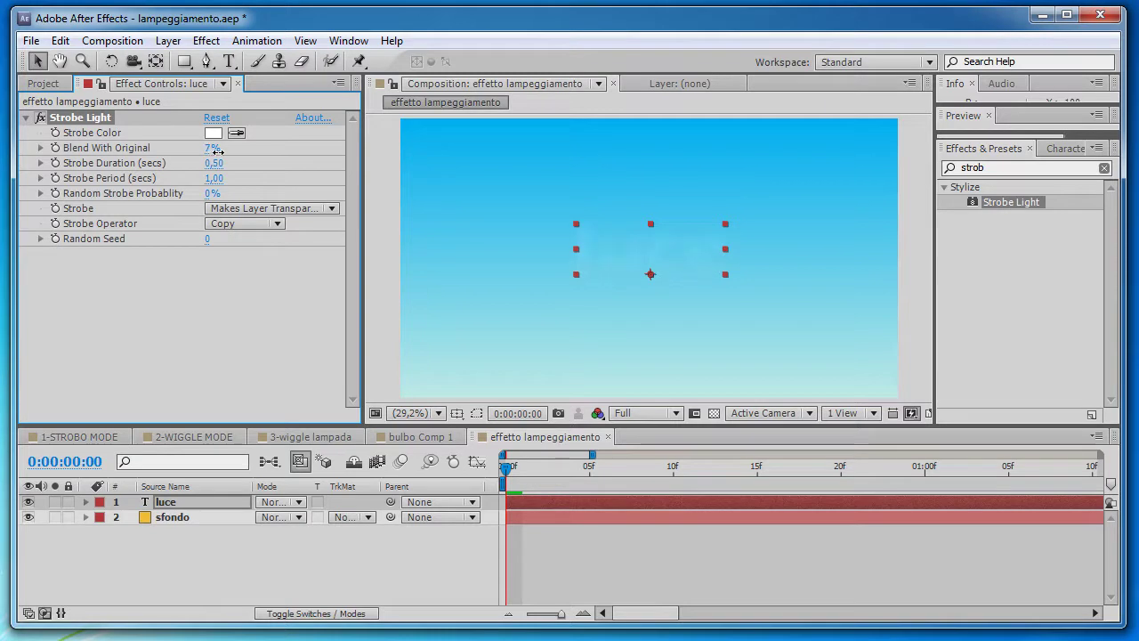
drag(598, 481, 799, 482)
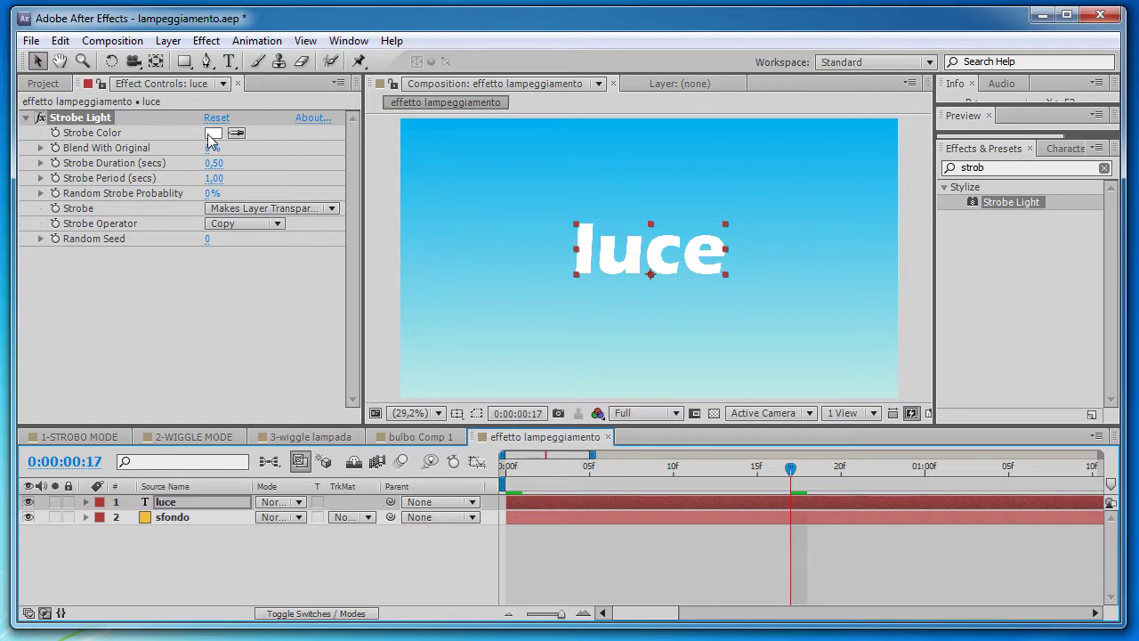
Check the strobe mode and scrub from frame 6 to frame 17
click(289, 210)
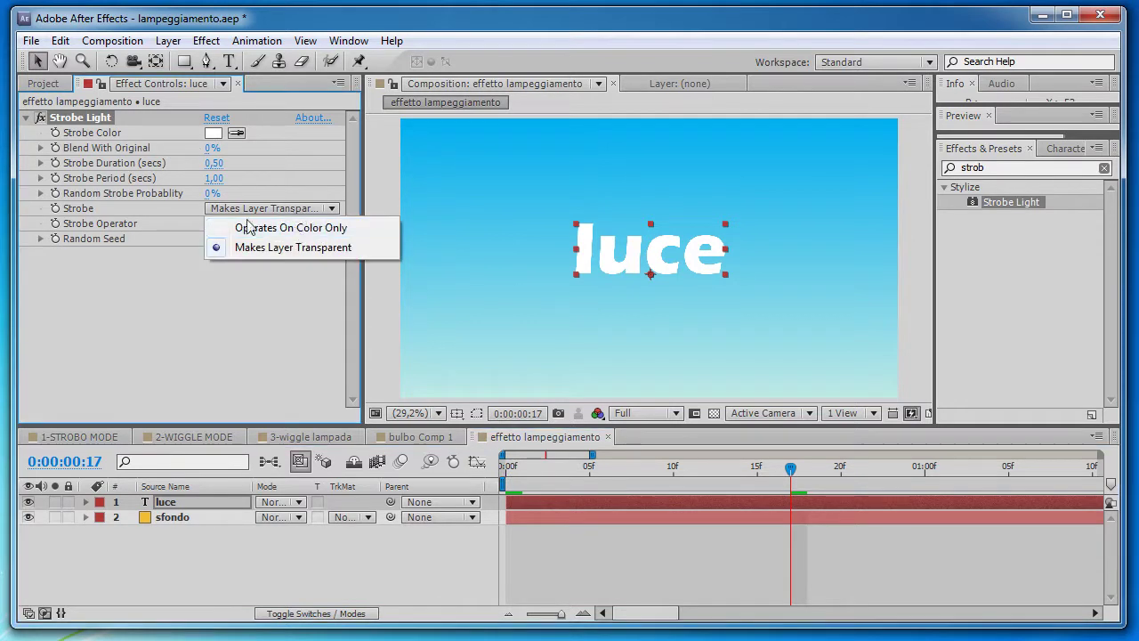
click(134, 264)
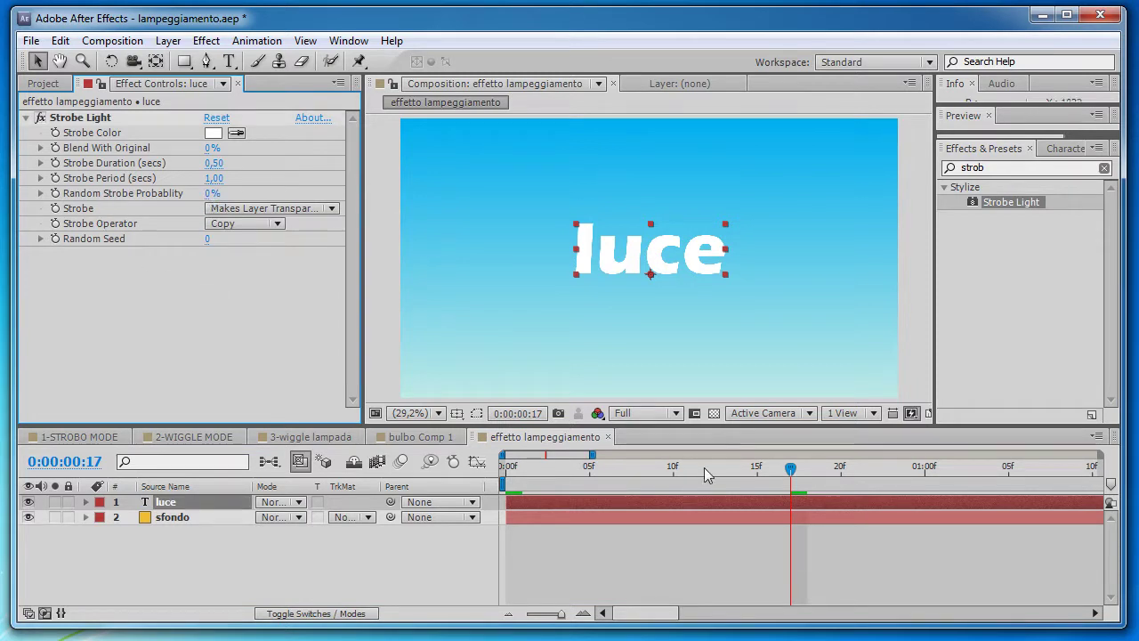
key(Home)
click(613, 474)
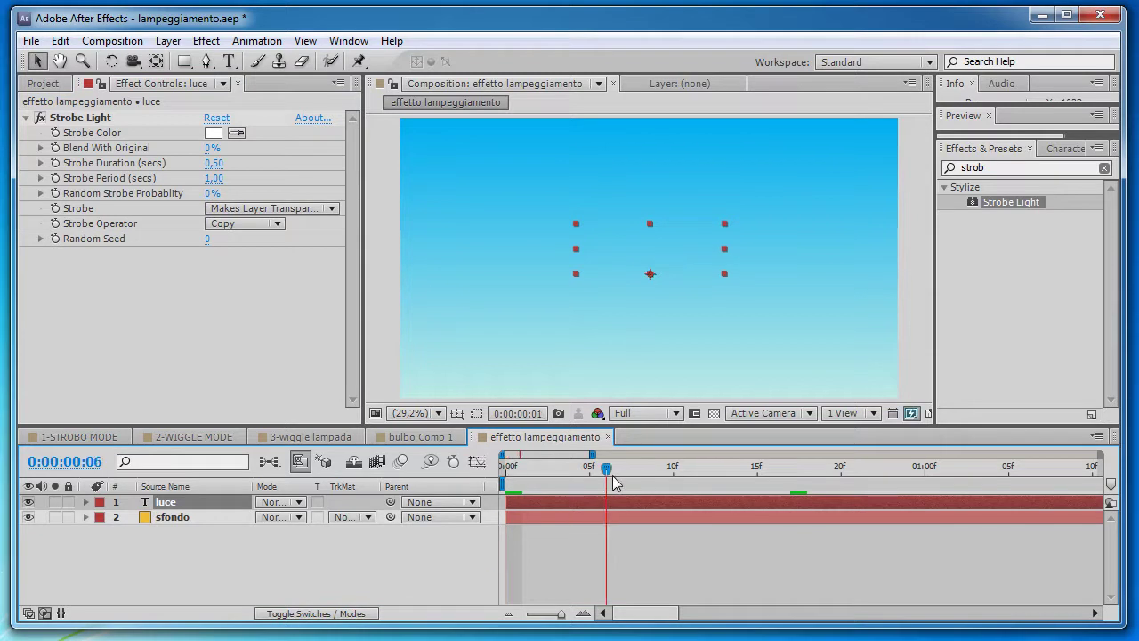
drag(613, 482, 791, 480)
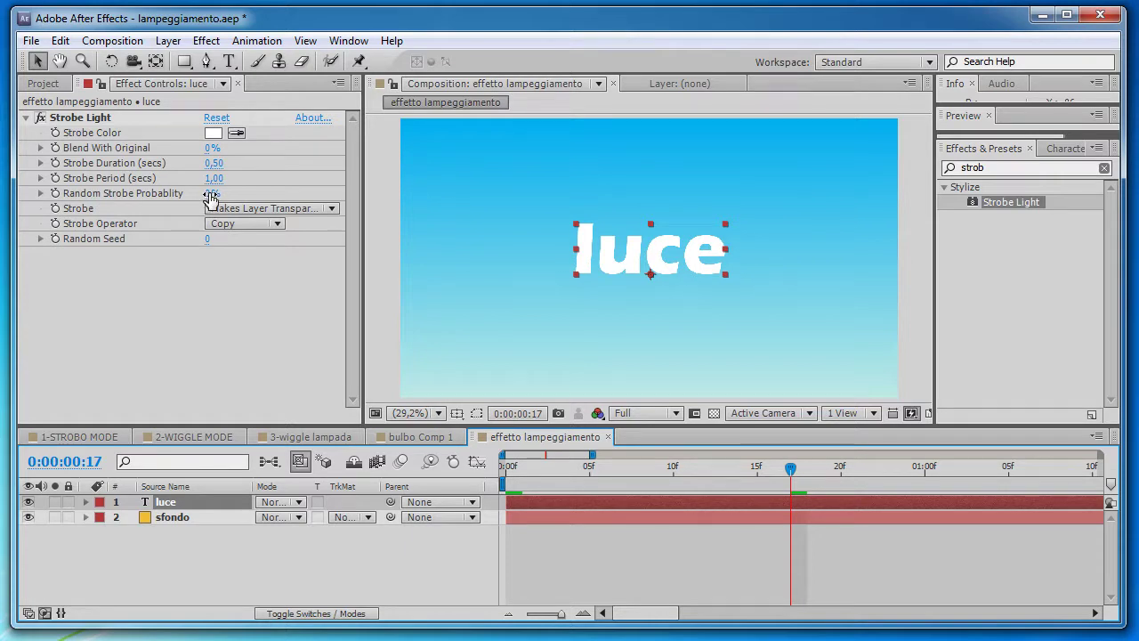
Set Random Strobe Probability to 50%
click(210, 196)
text(50)
key(Return)
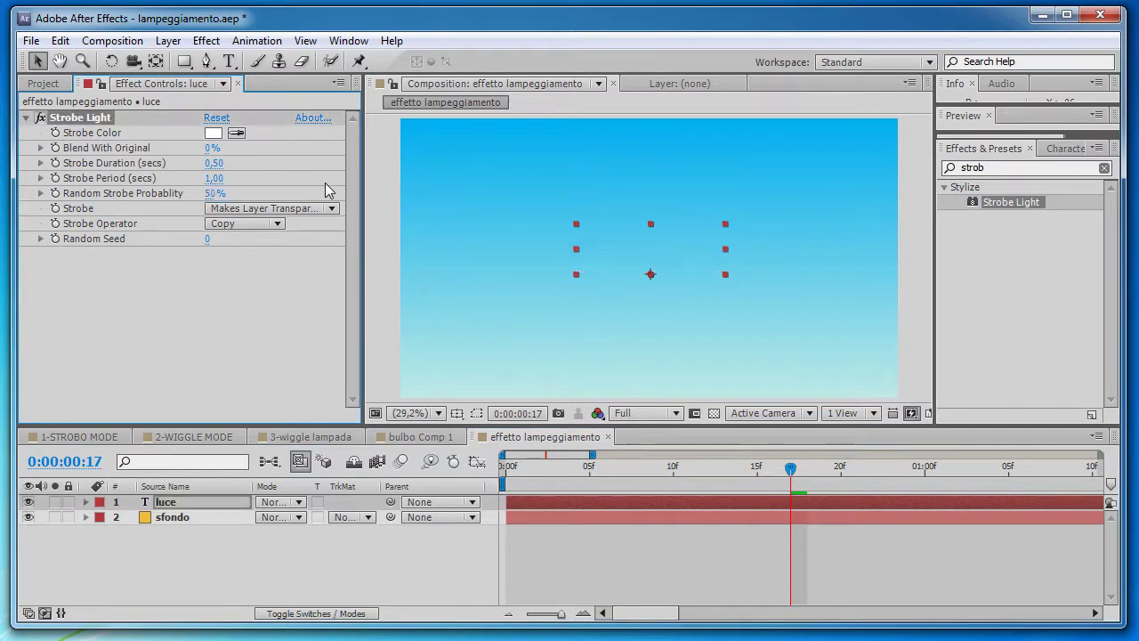
drag(548, 455, 935, 508)
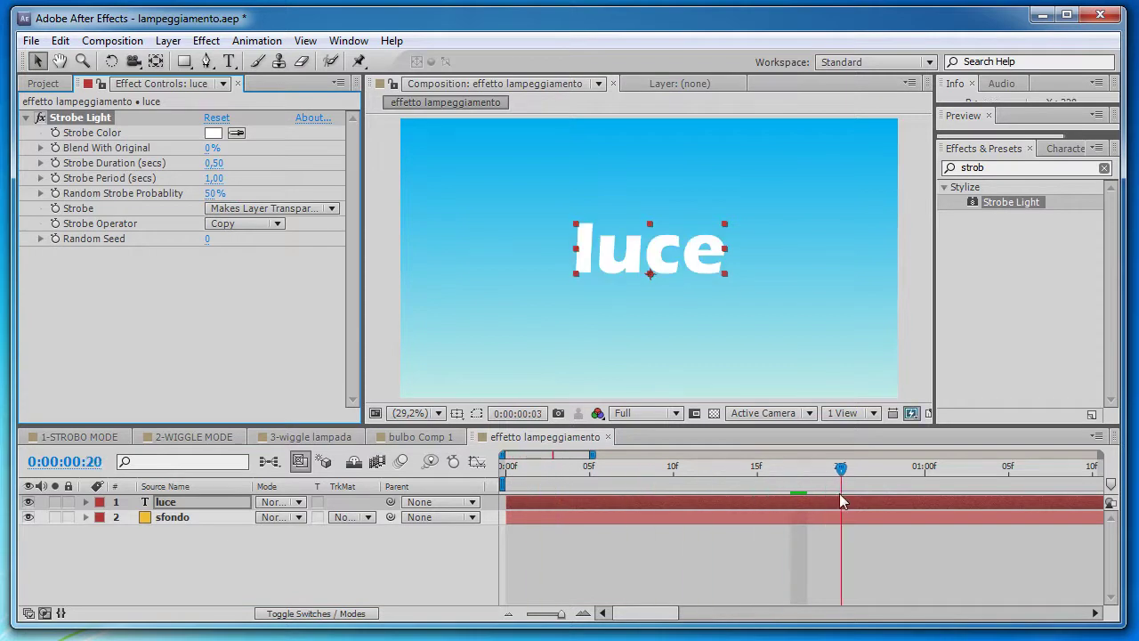
Preview the random strobing, then delete Strobe Light from luce
key(KP_0)
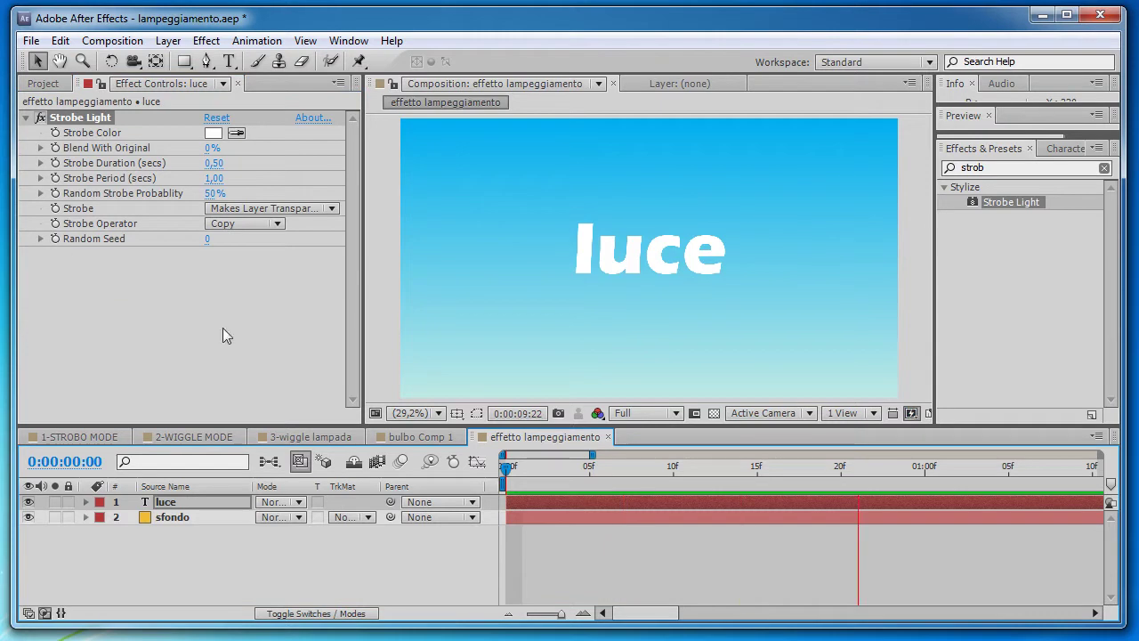
key(KP_0)
key(KP_0)
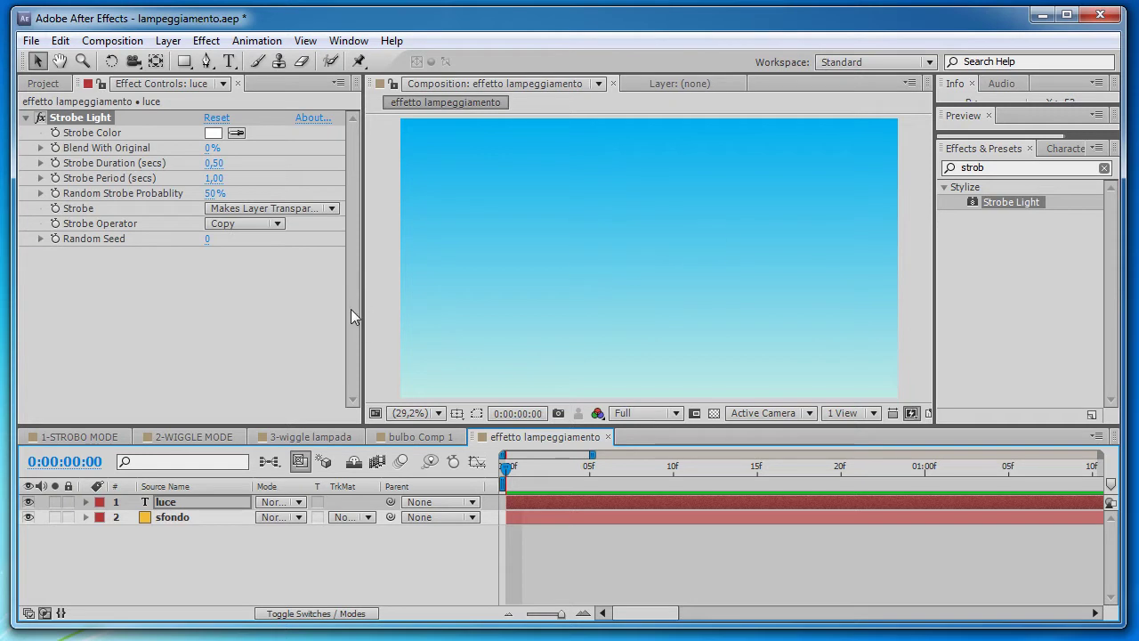
key(KP_0)
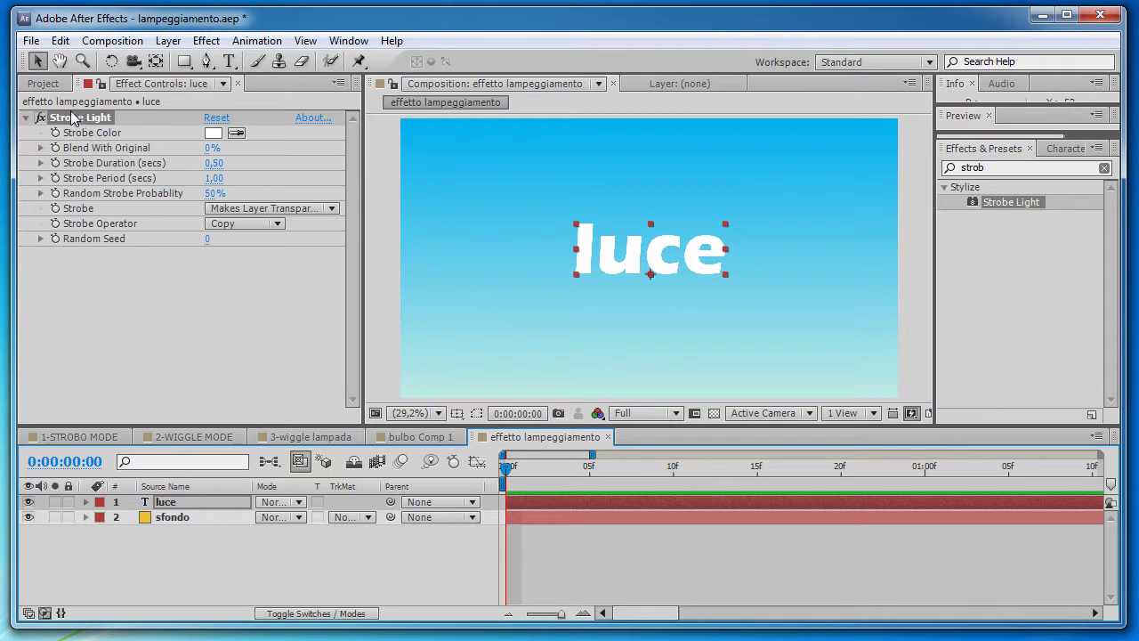
key(Delete)
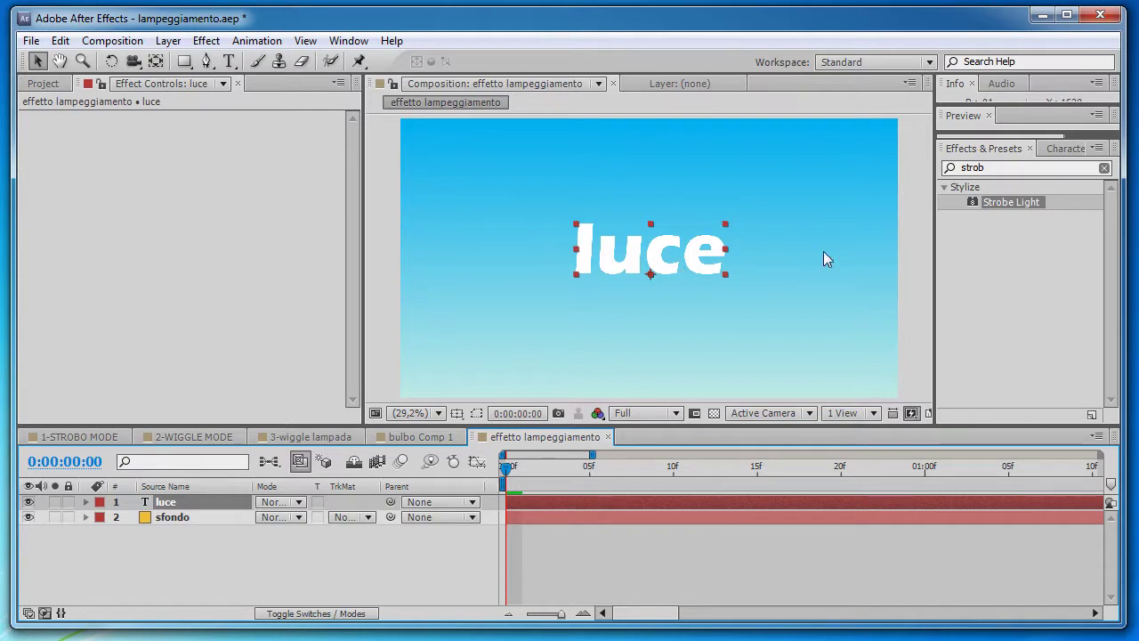
Create a new full-frame solid layer named 'matte'
click(165, 41)
mouse_move(187, 60)
click(527, 80)
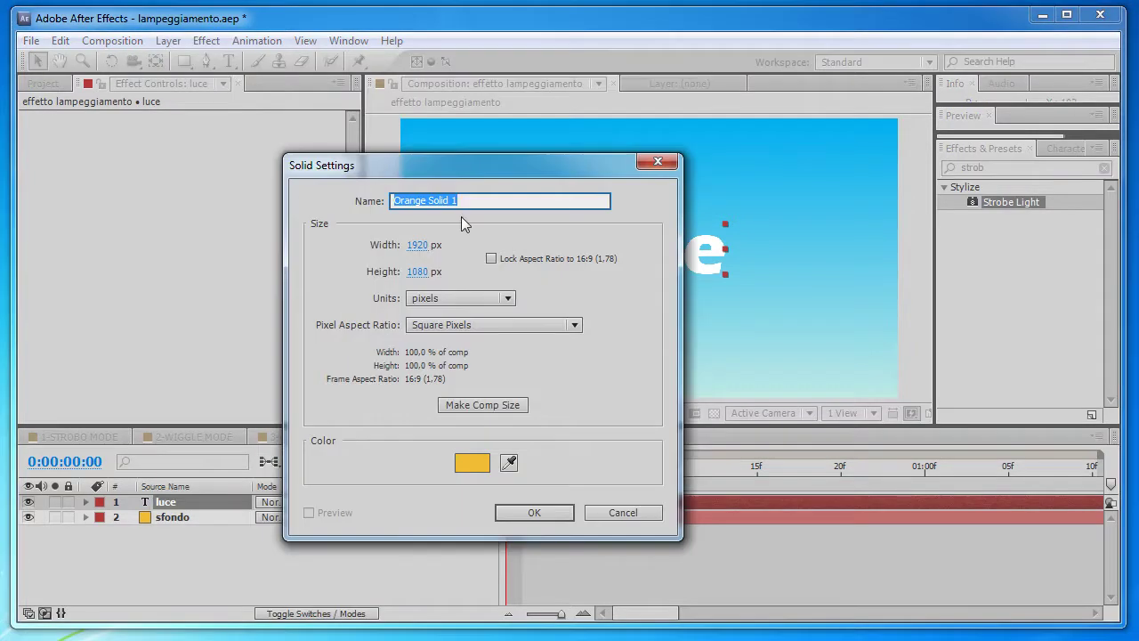
text(matte)
key(Return)
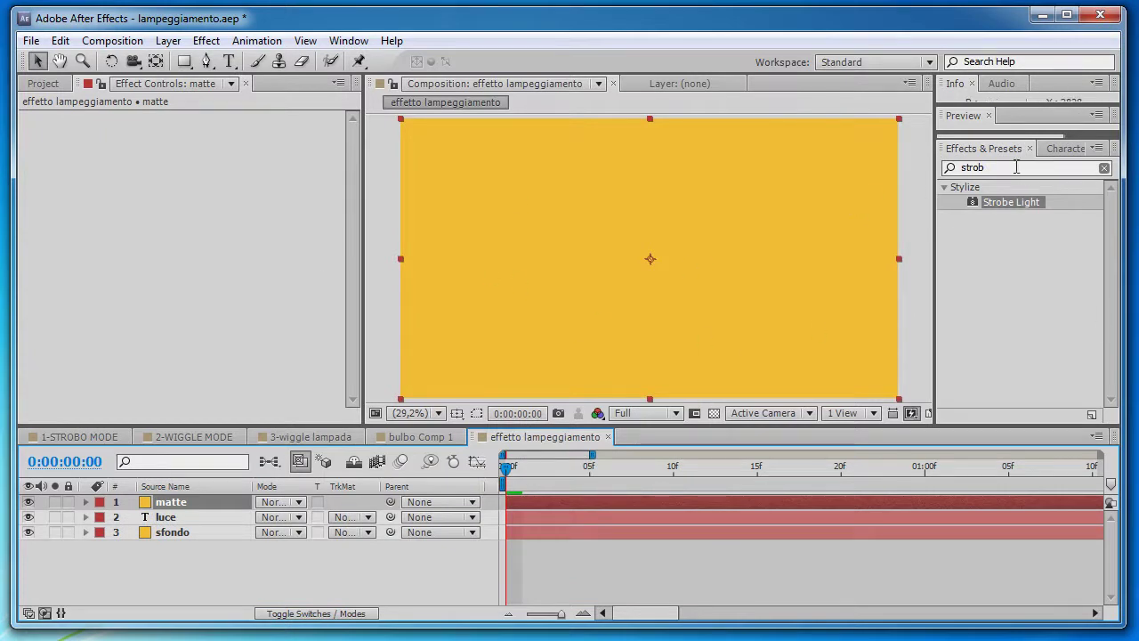
Apply Strobe Light to the matte solid, preview it, and edit its strobe colour
drag(1011, 202, 811, 208)
drag(547, 203, 547, 204)
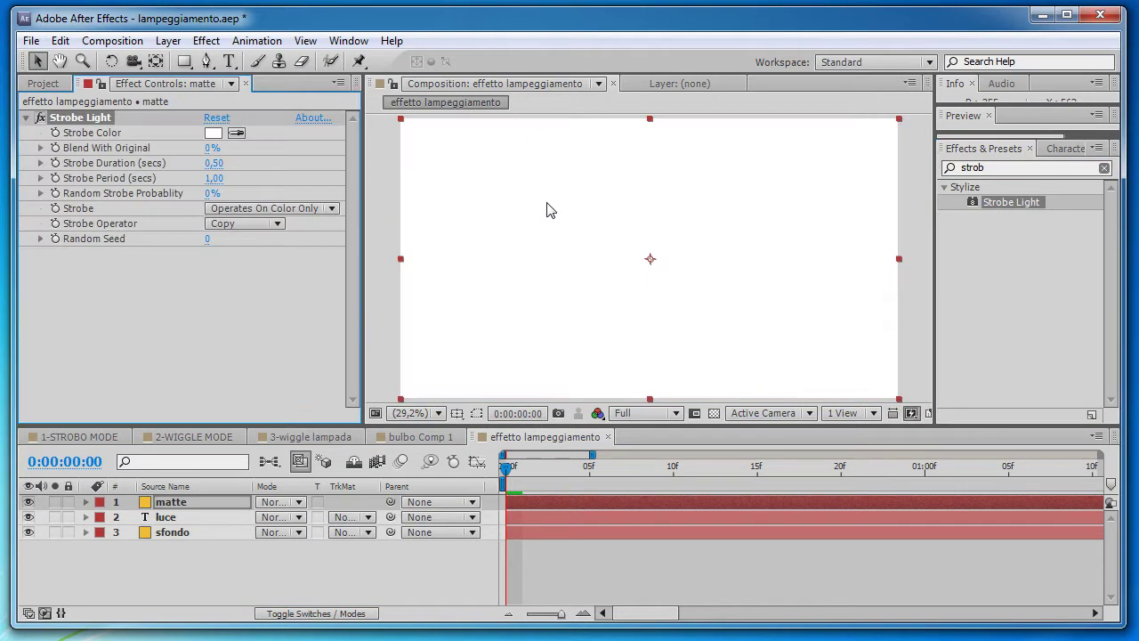
key(KP_0)
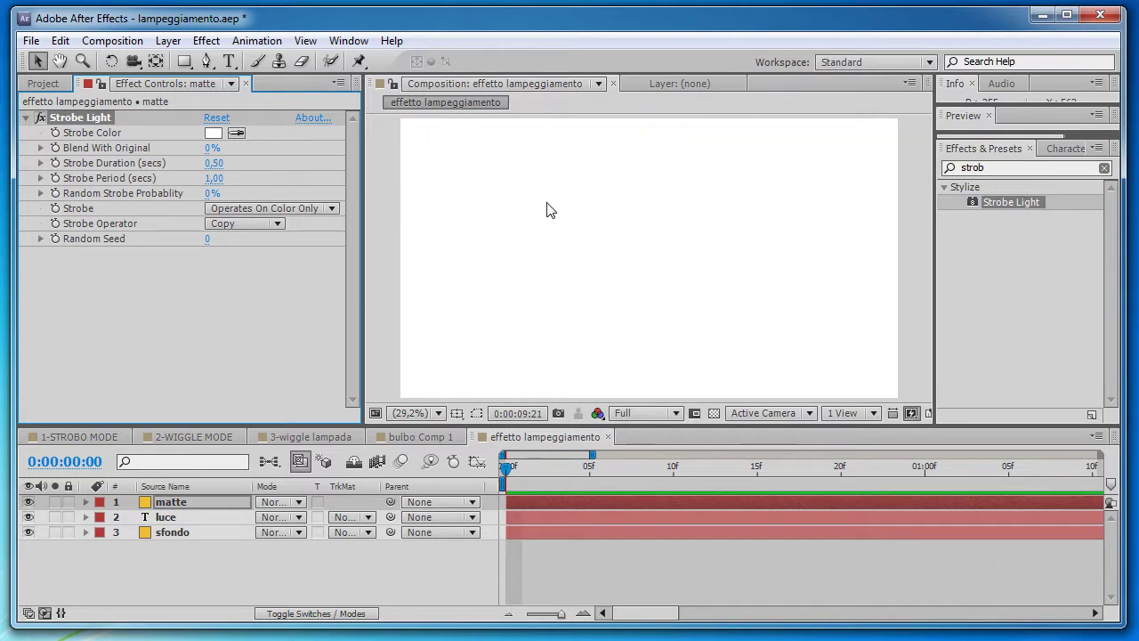
key(space)
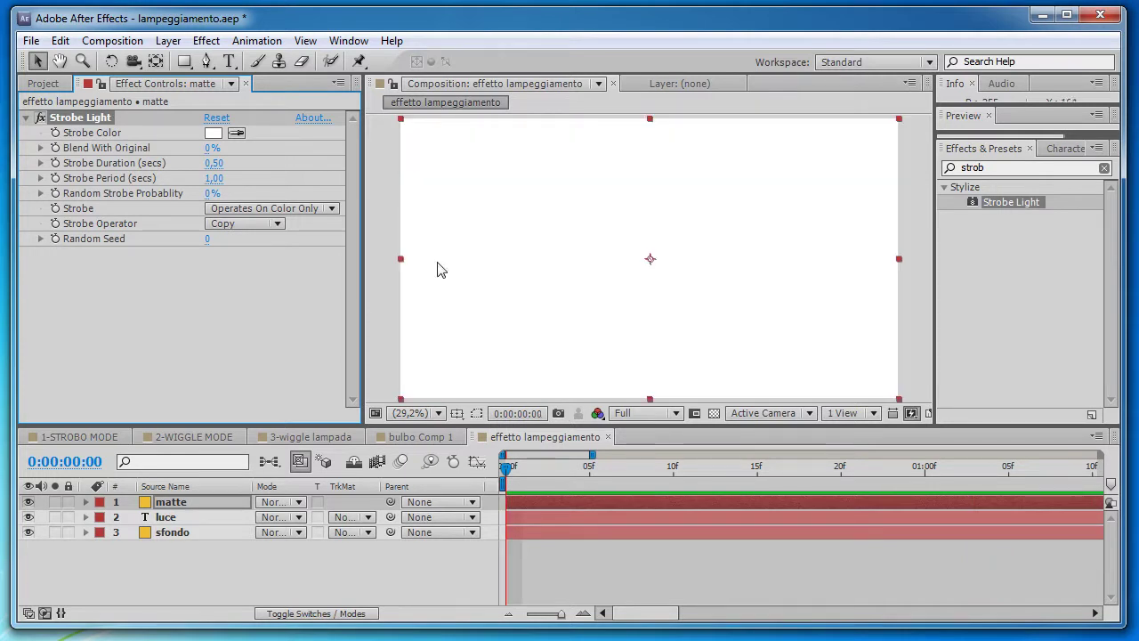
click(213, 133)
Try a red Strobe Color on the matte layer, then set it back to white
drag(259, 112, 272, 76)
click(434, 64)
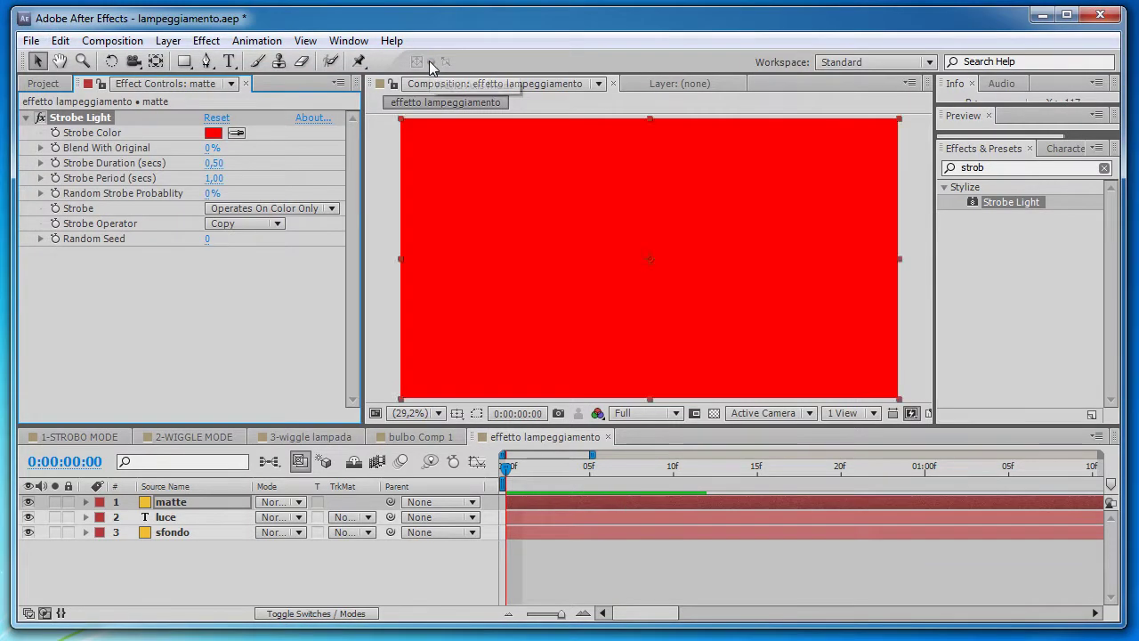
key(space)
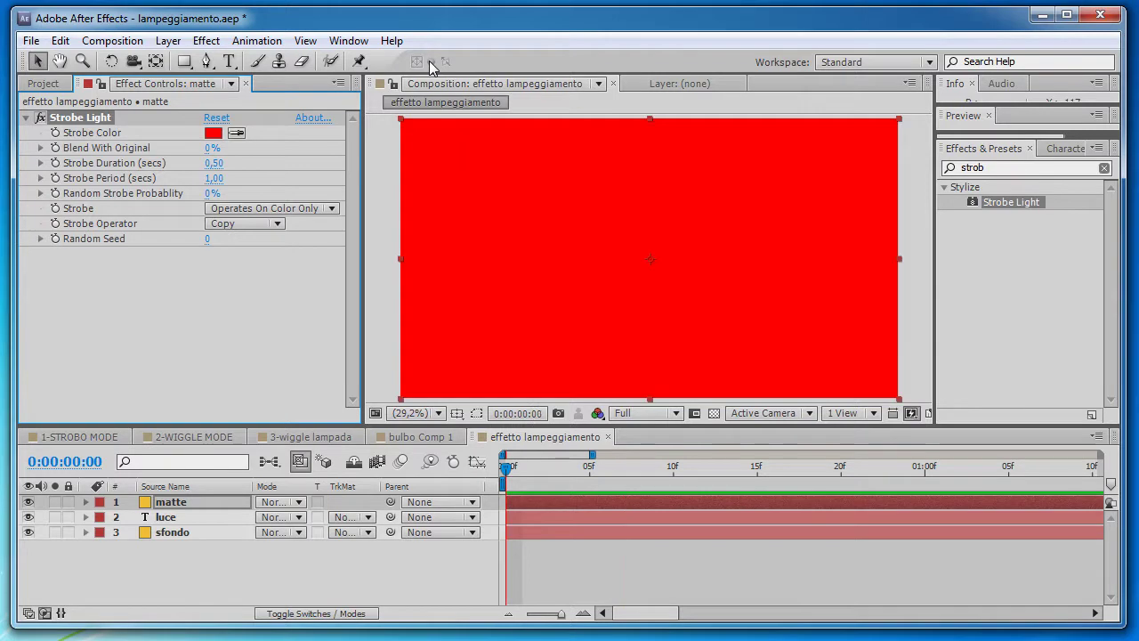
click(212, 133)
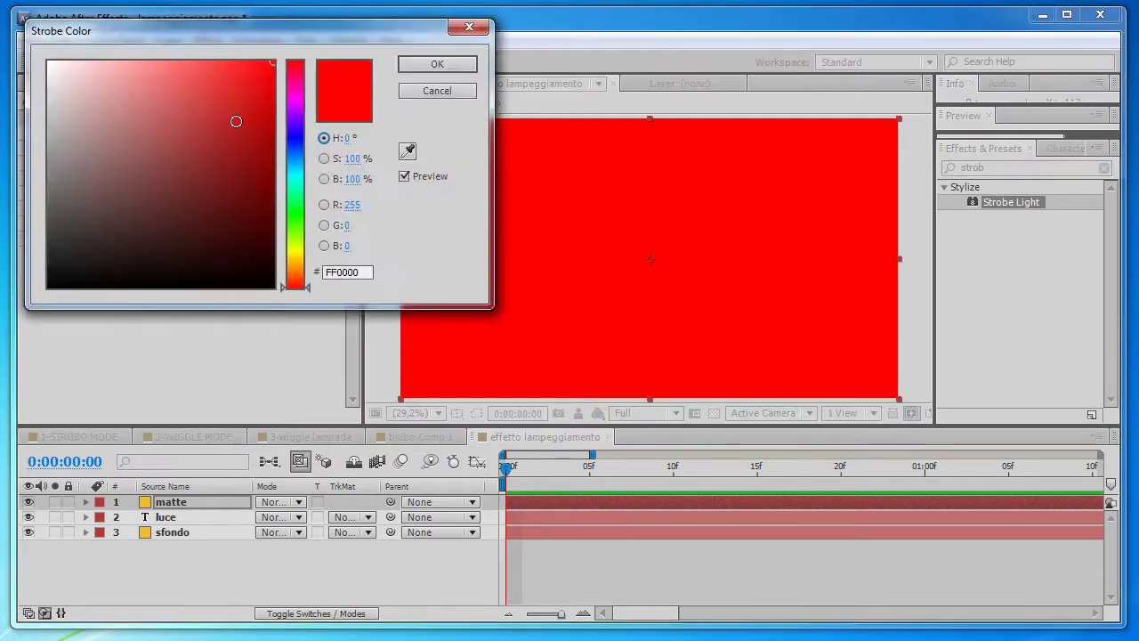
drag(109, 100, 47, 59)
click(437, 64)
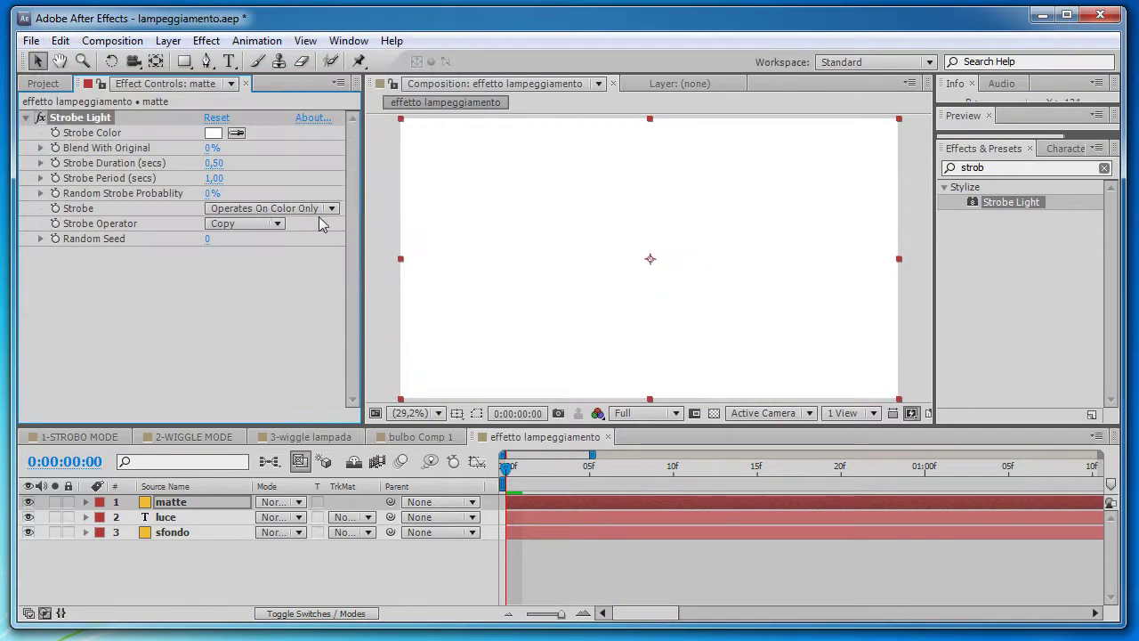
Set the Strobe mode to Makes Layer Transparent and preview the flashing
click(264, 211)
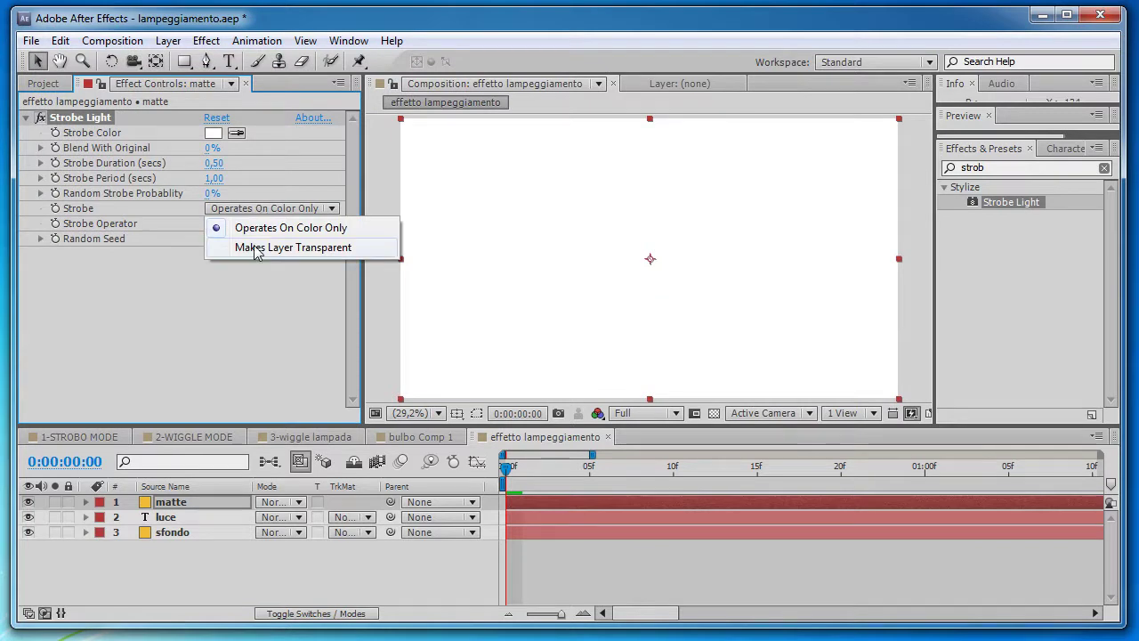
click(250, 247)
key(space)
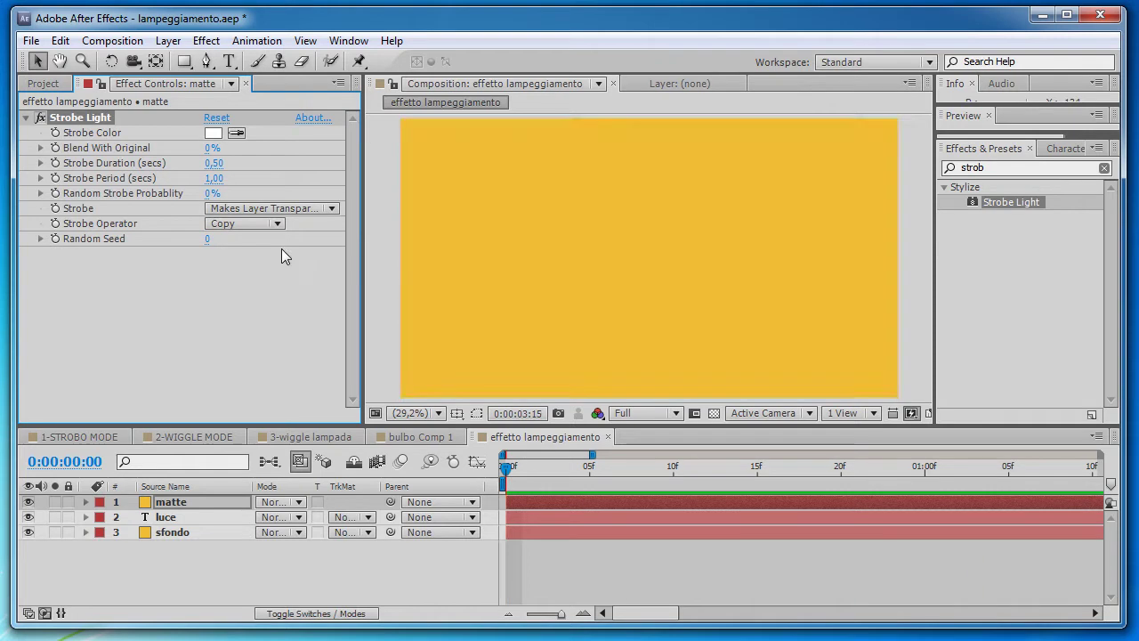
key(space)
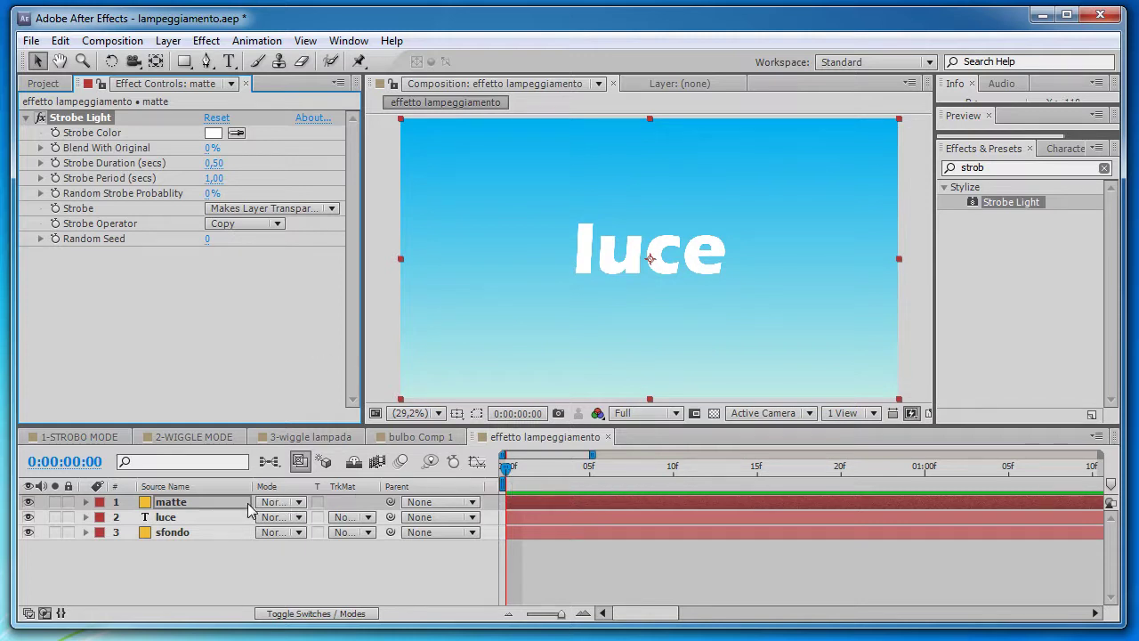
Set the luce layer's track matte to Alpha Inverted Matte using the matte layer
key(F4)
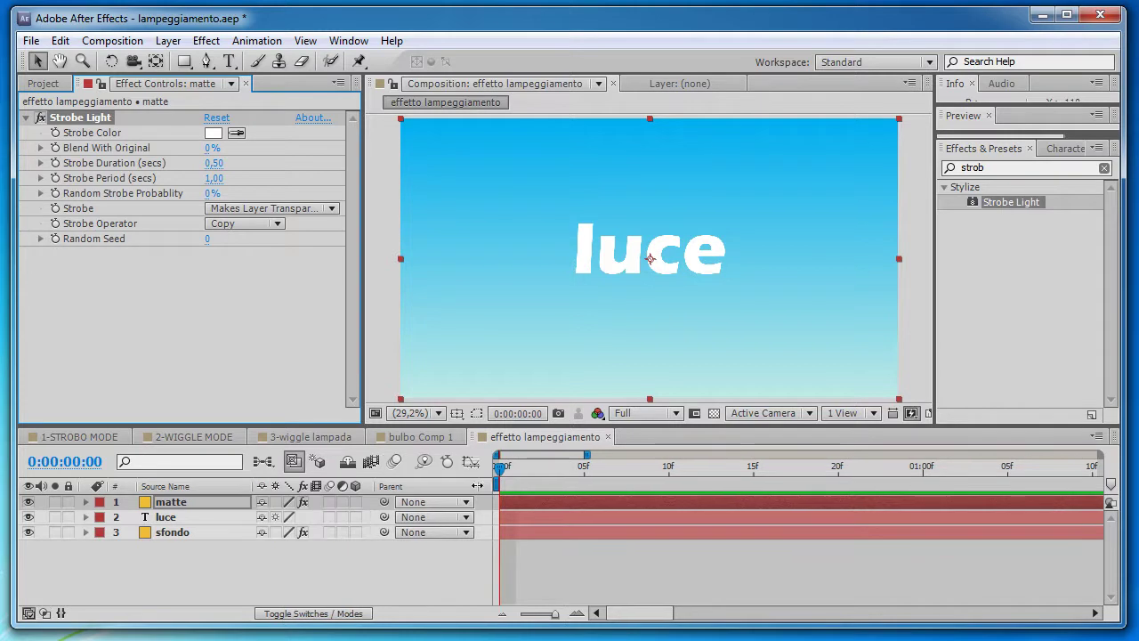
click(313, 613)
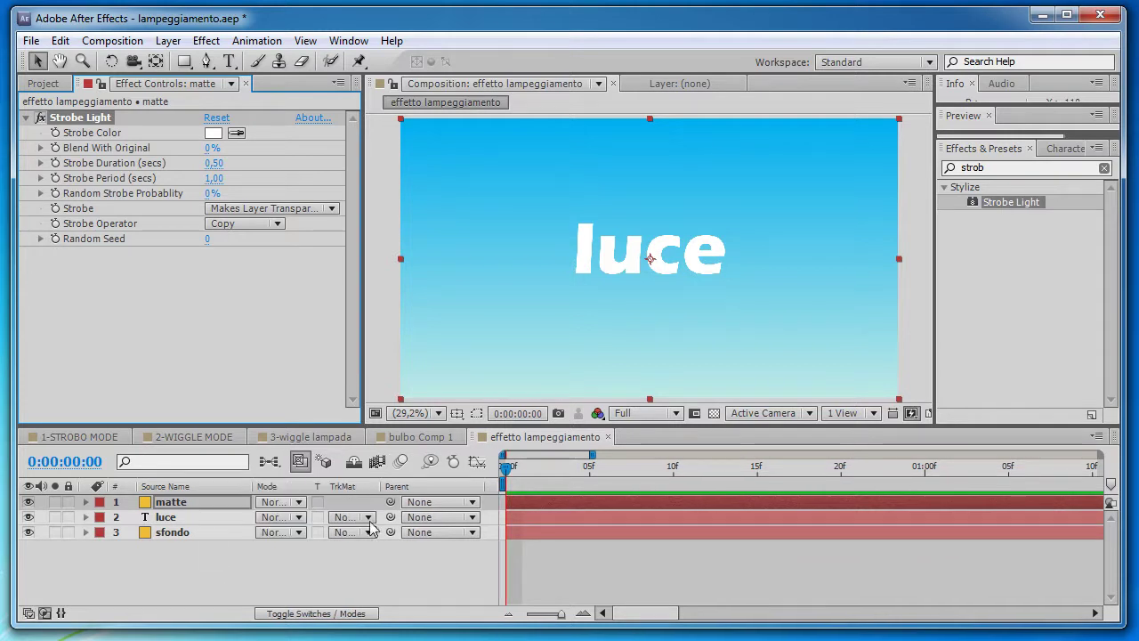
click(187, 519)
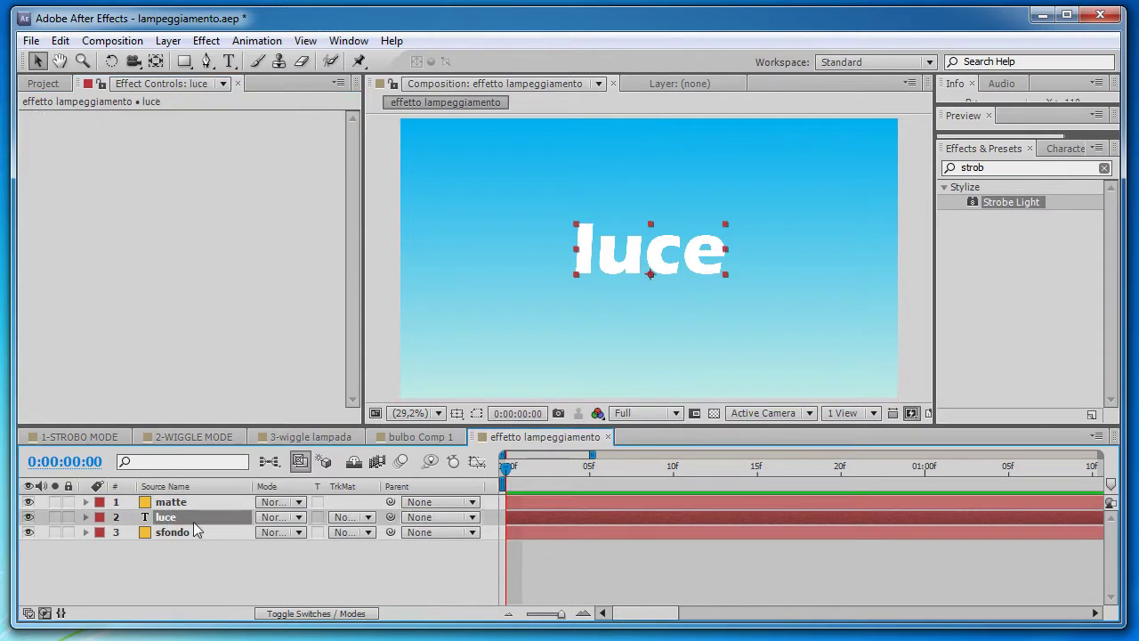
click(368, 517)
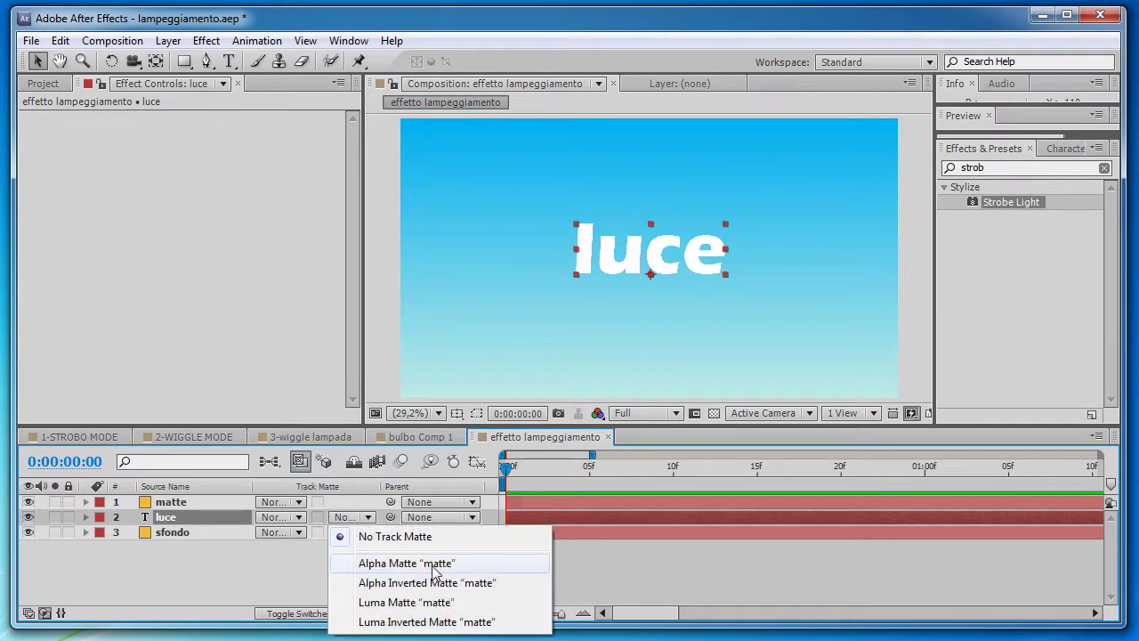
click(390, 584)
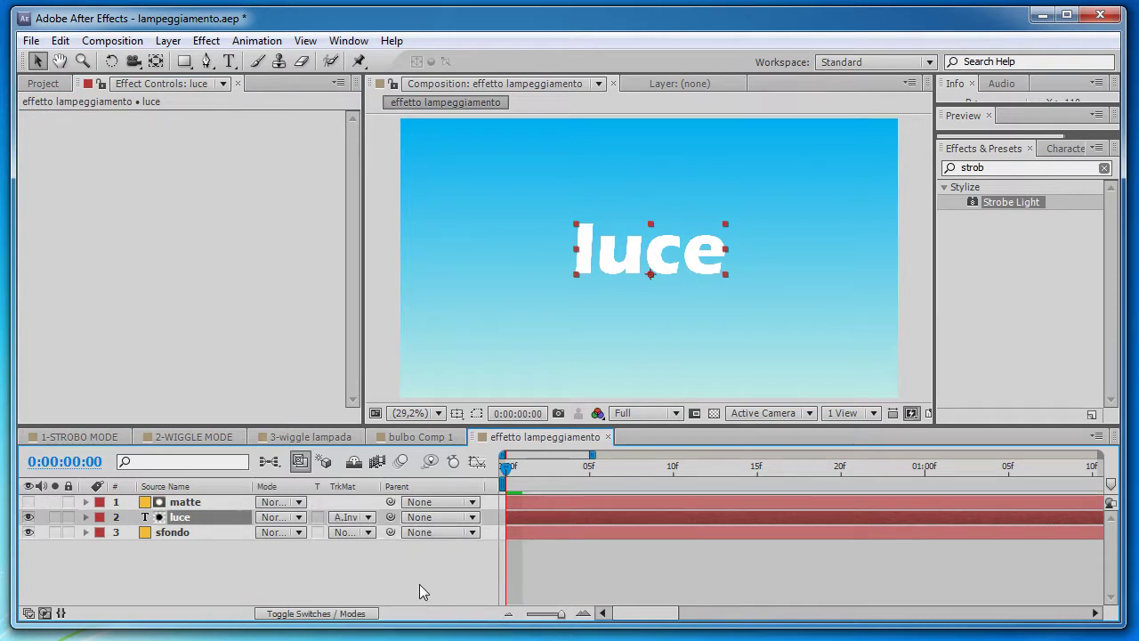
Scrub and preview the timeline to check the luce text flashing
mouse_move(519, 476)
mouse_down()
mouse_move(980, 504)
mouse_move(503, 504)
mouse_up()
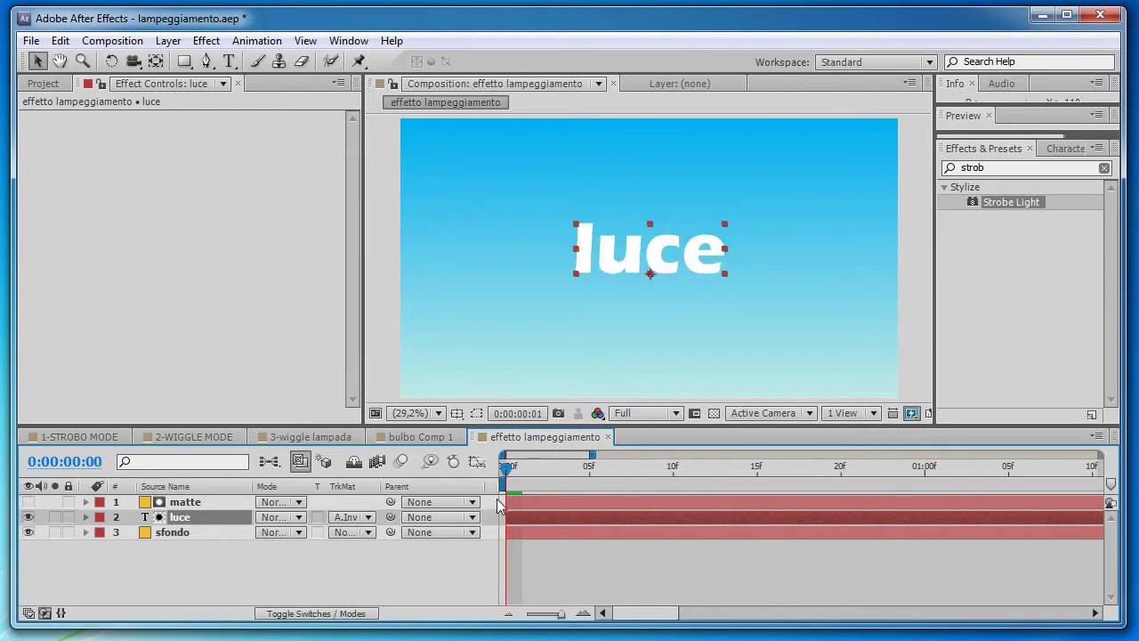
click(201, 503)
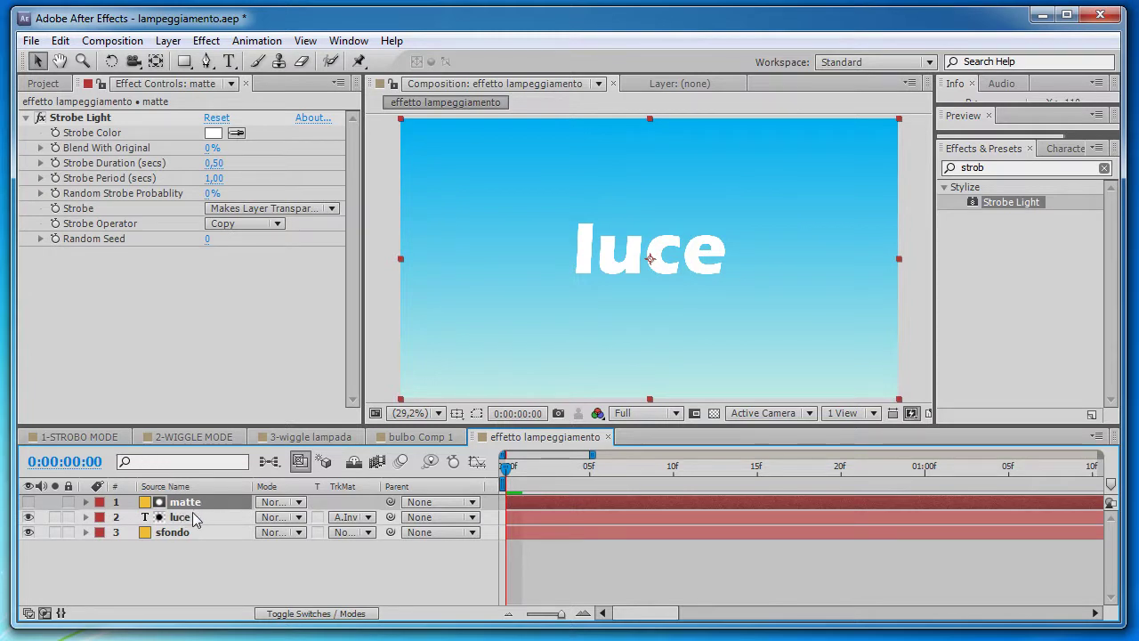
click(188, 516)
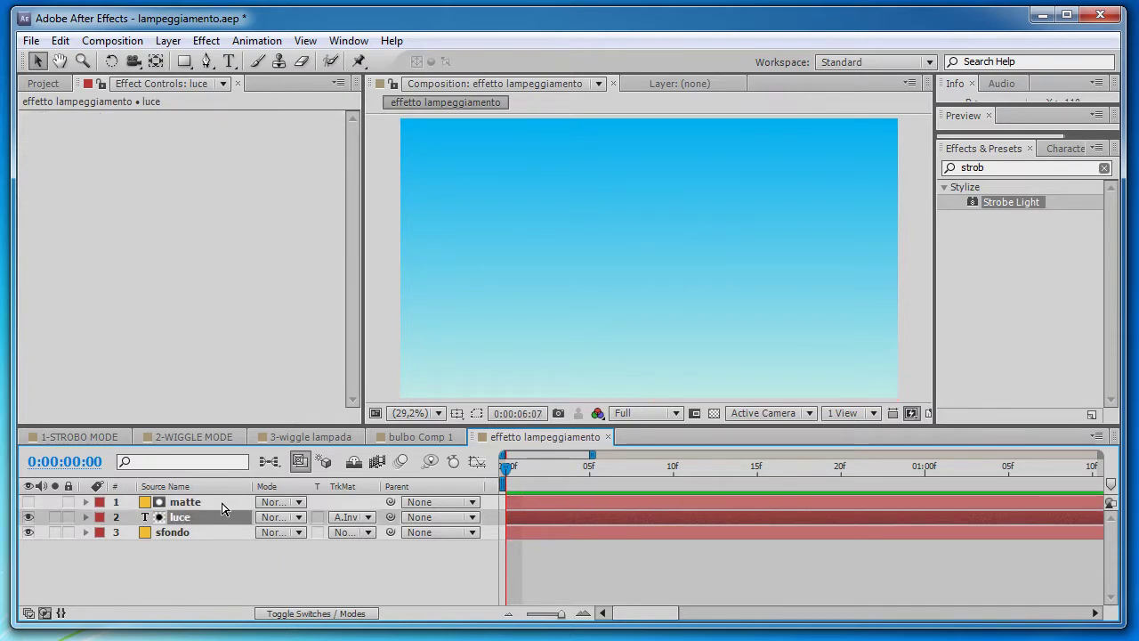
click(217, 502)
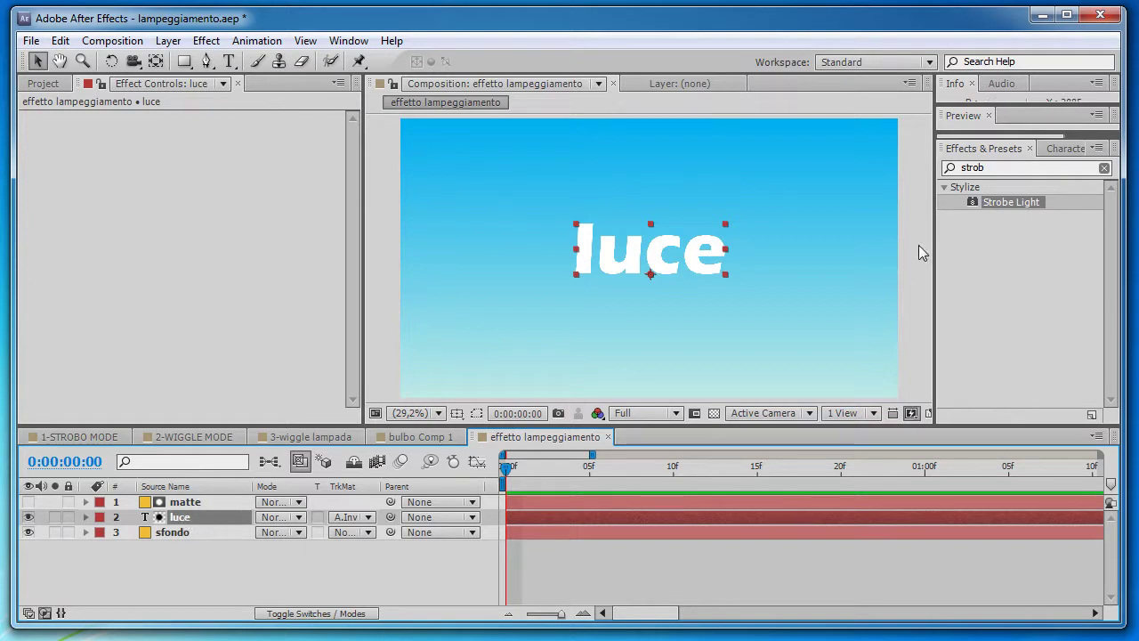
click(187, 503)
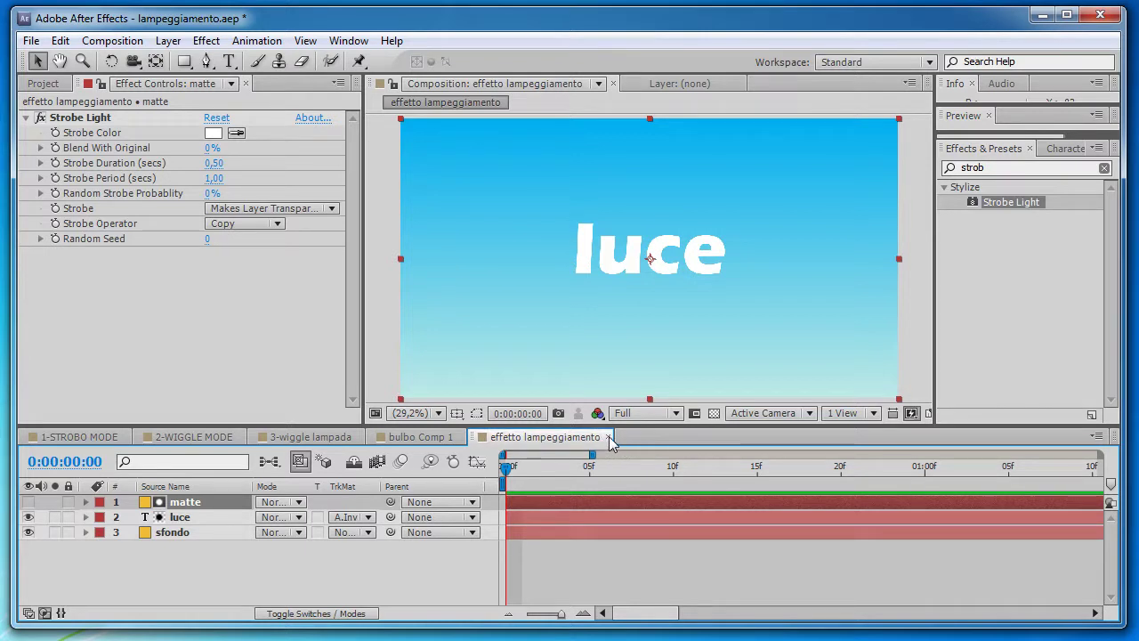
Close effetto lampeggiamento, switch to 2-WIGGLE MODE and scrub through its opacity flicker
click(608, 436)
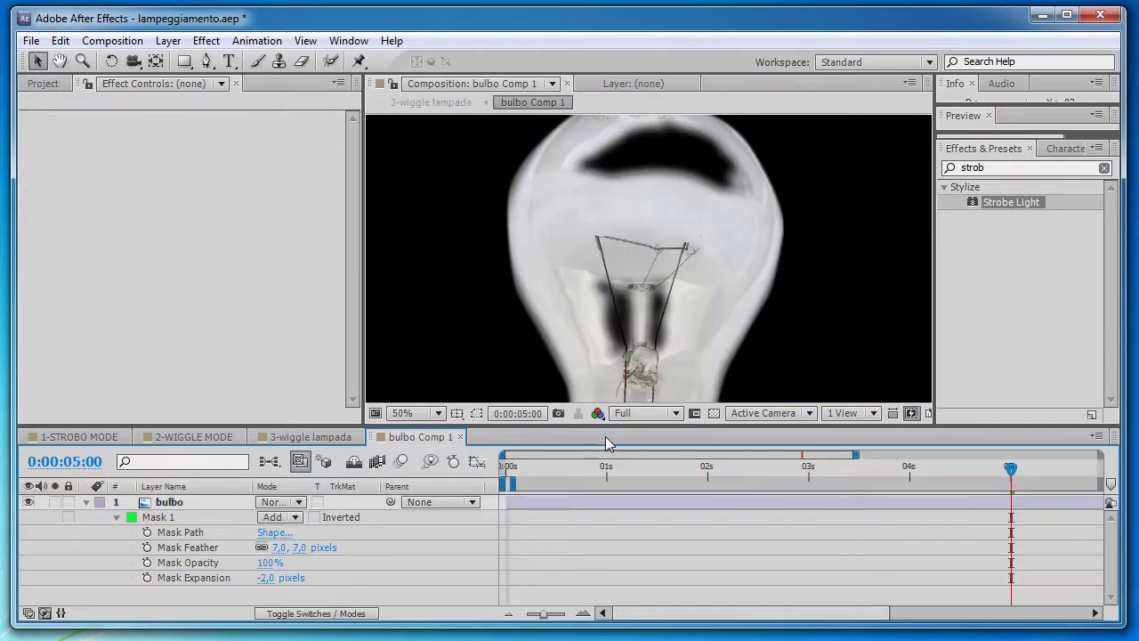
click(196, 437)
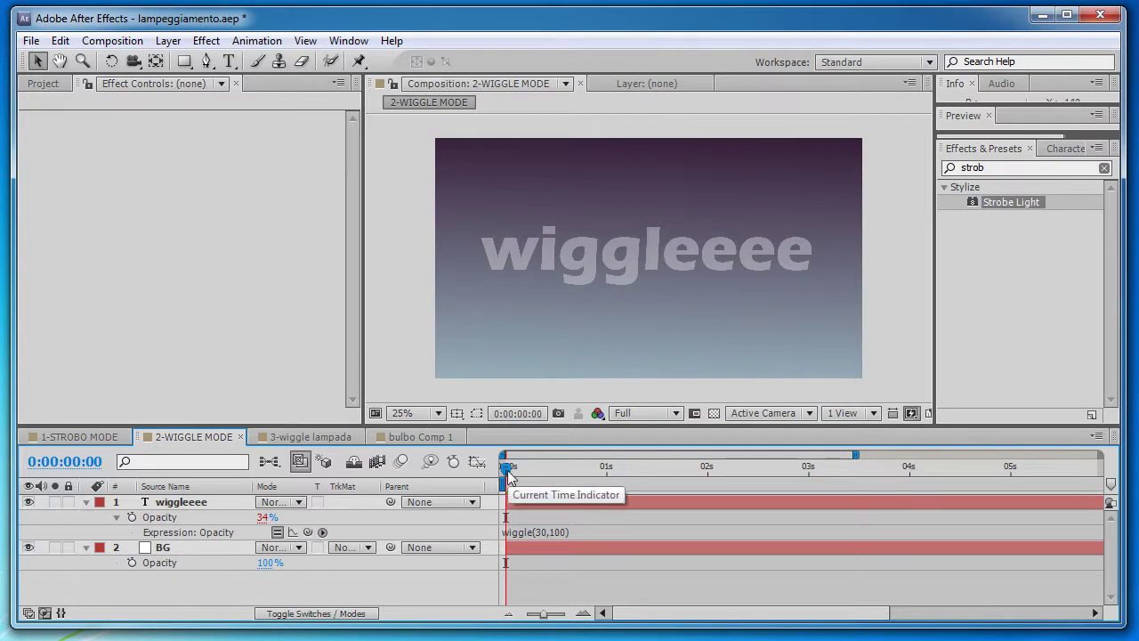
drag(508, 470, 732, 485)
key(Home)
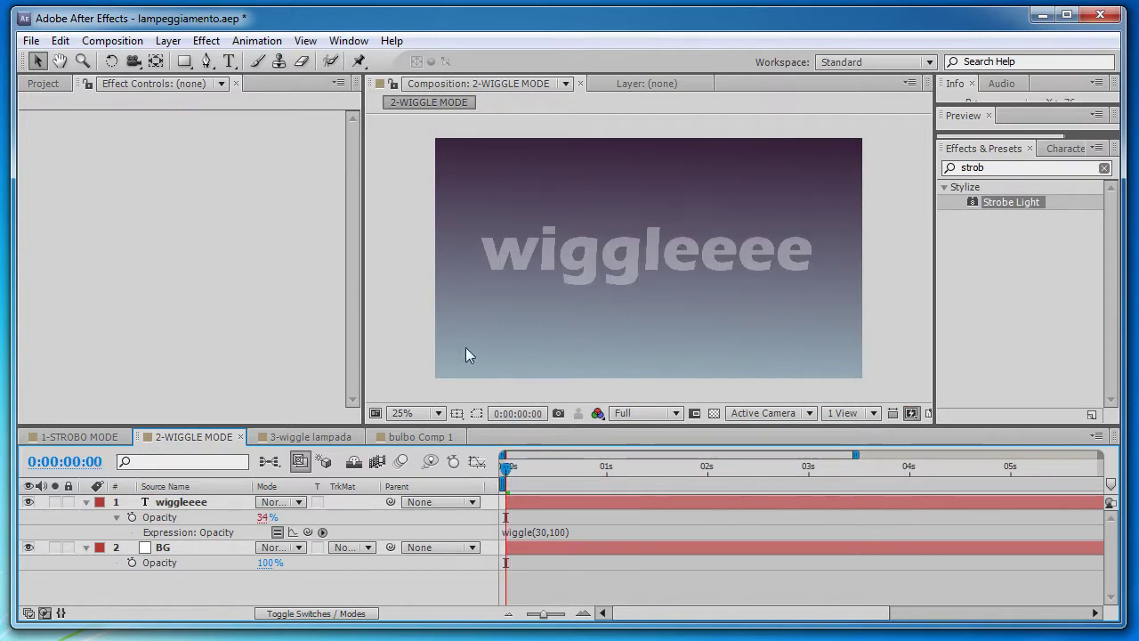
Preview the wiggling opacity, then collapse and hide the wiggleeee text layer
key(KP_0)
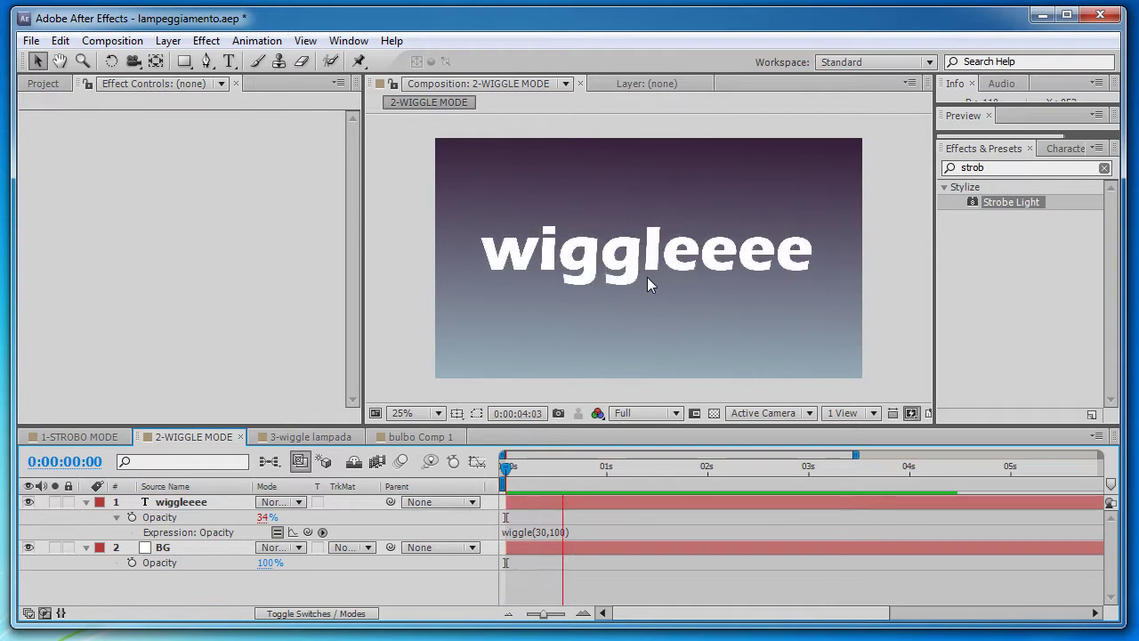
key(space)
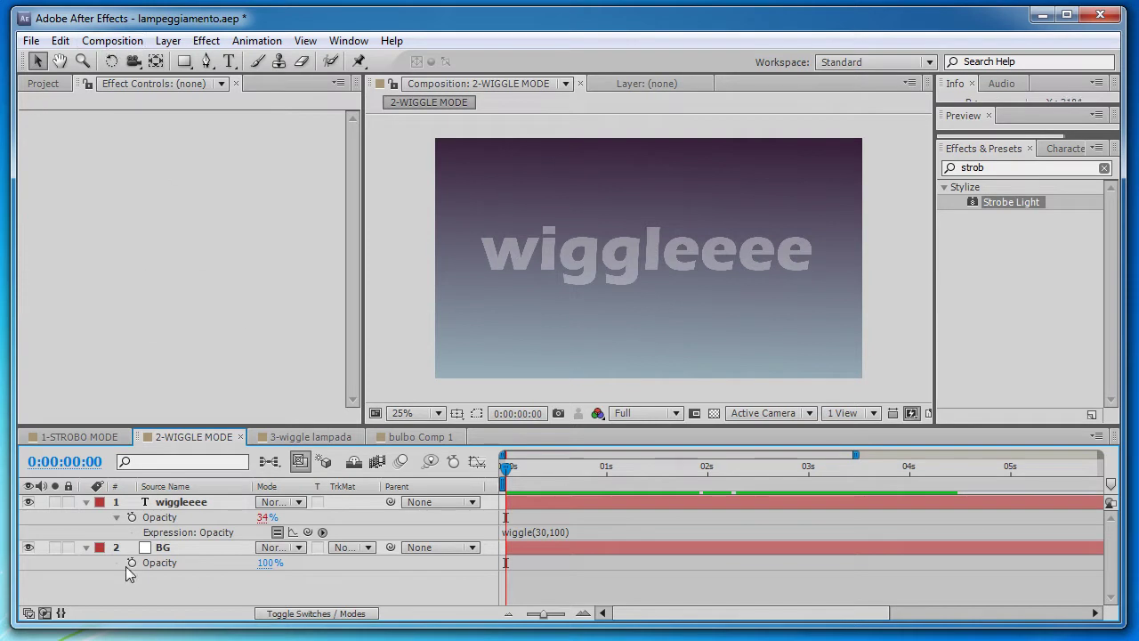
click(86, 503)
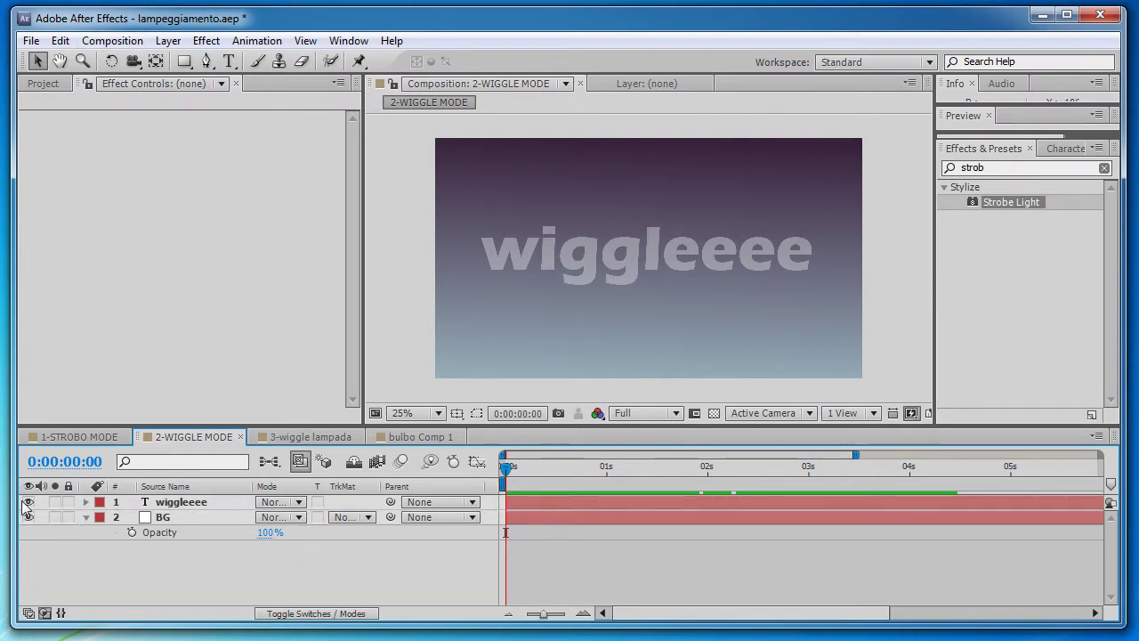
click(28, 502)
Create a 'testo' text layer, drag it to the frame centre and reveal its Opacity
click(229, 60)
click(552, 267)
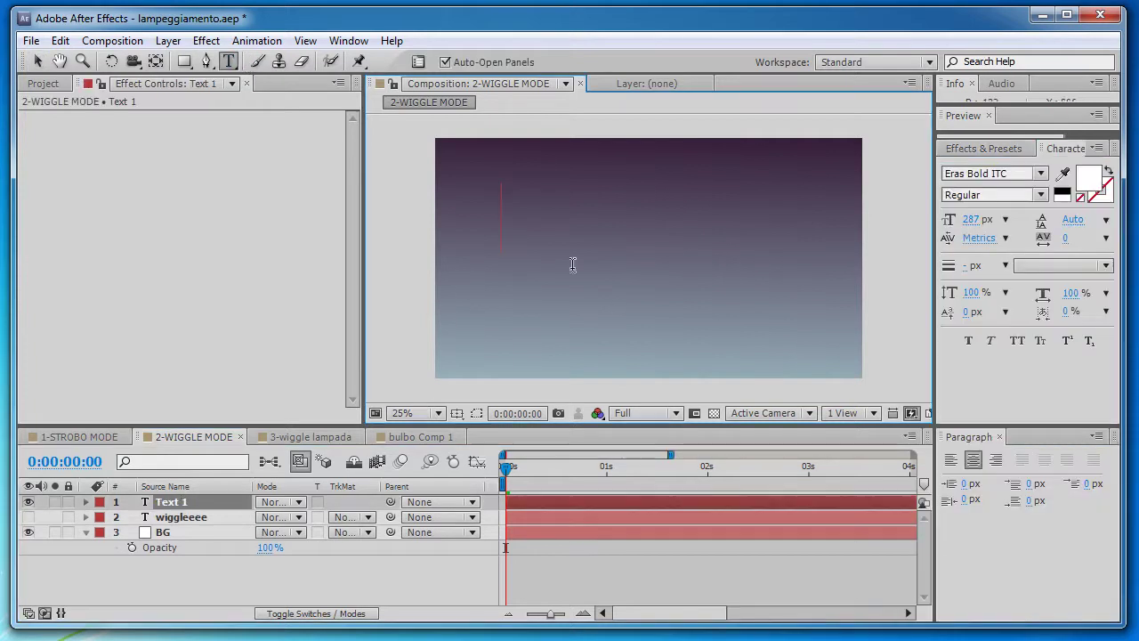
text(testo)
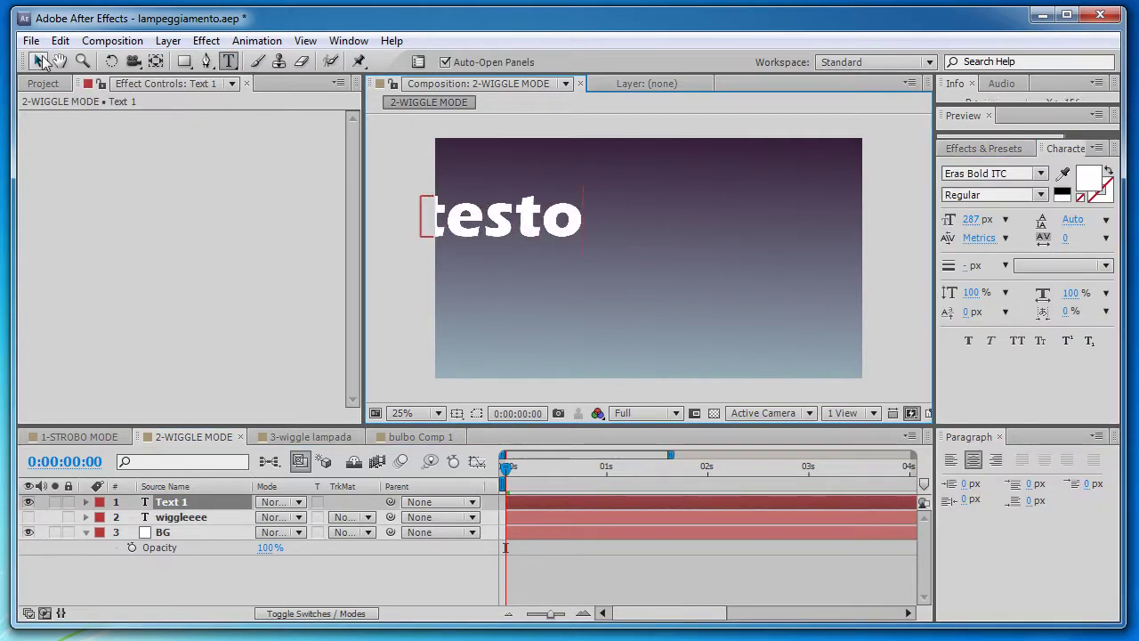
click(39, 60)
drag(480, 213, 608, 257)
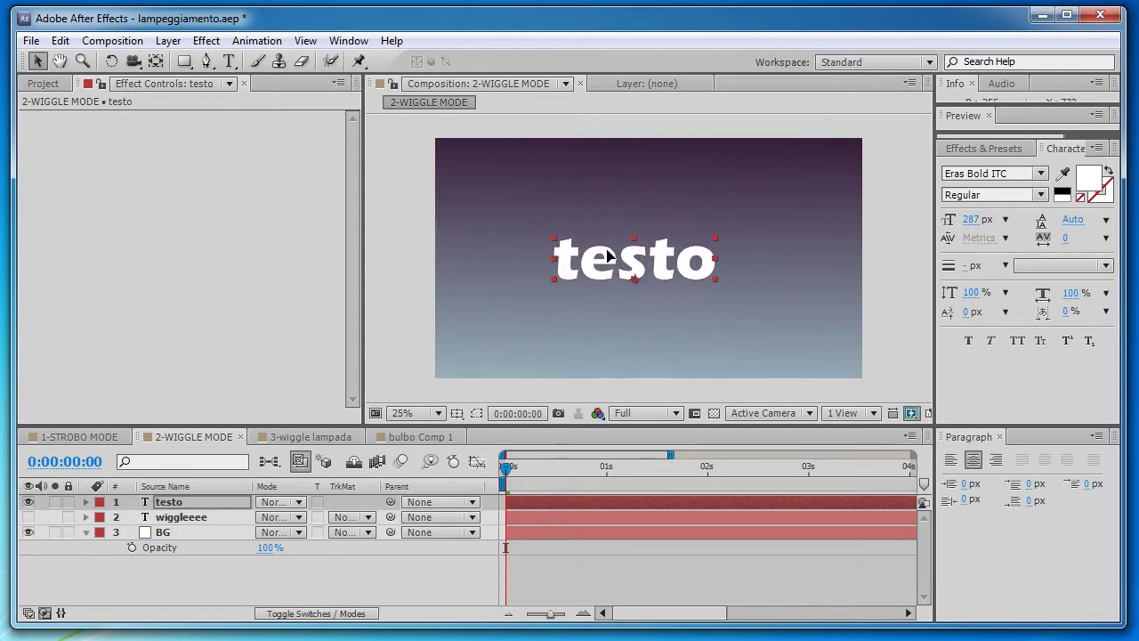
key(t)
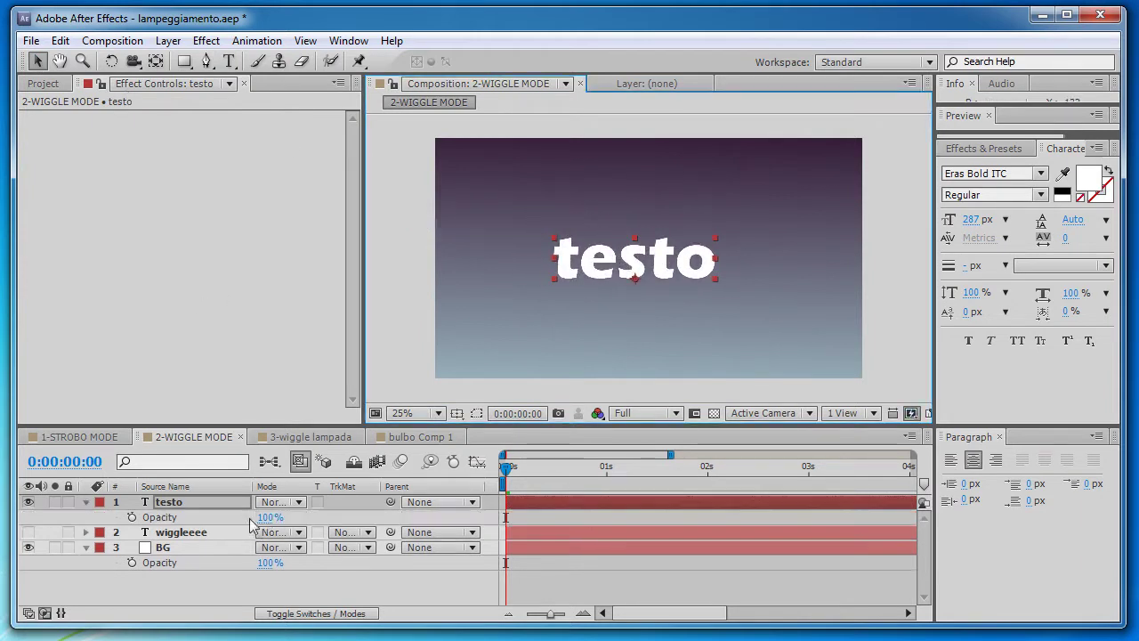
Give testo's Opacity the expression wiggle(20,100) and stop the preview
alt+click(132, 517)
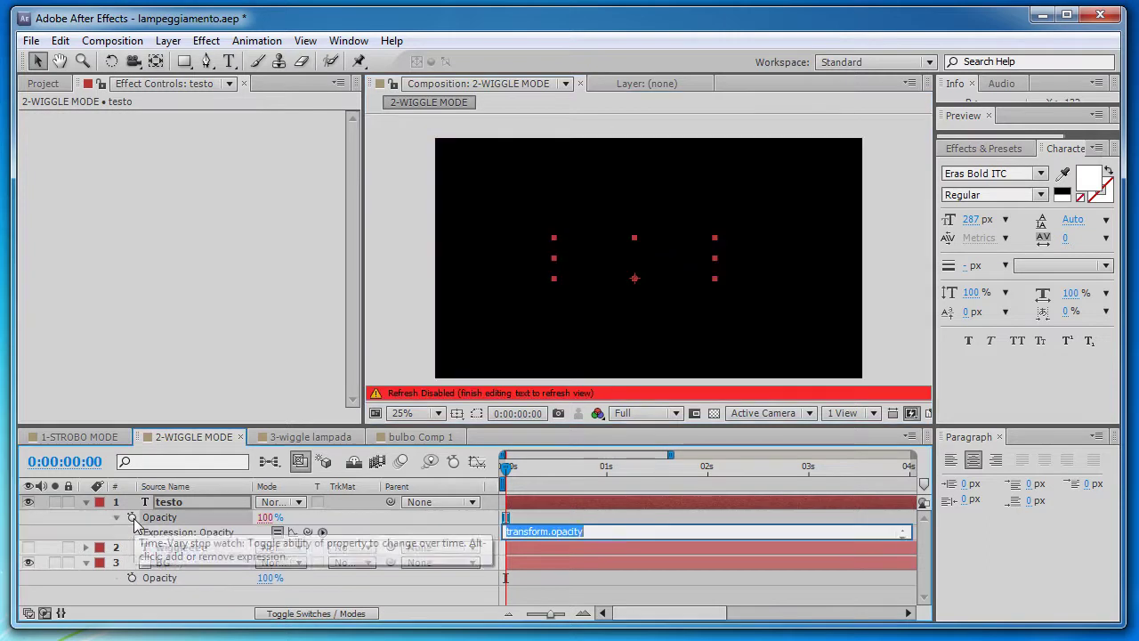
text(wiggle)
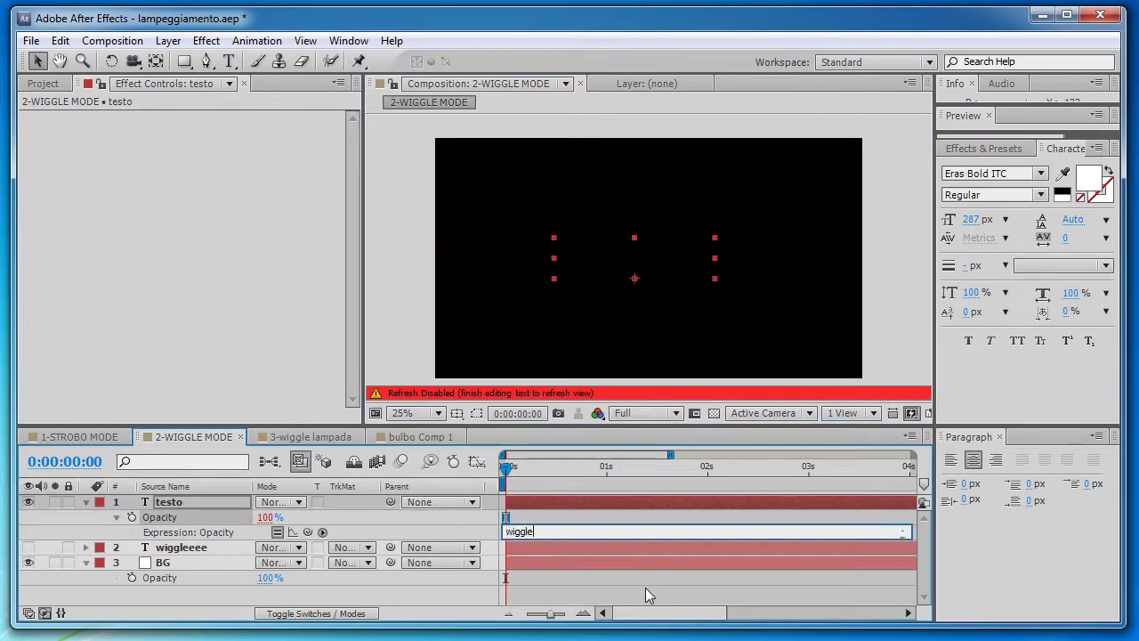
text(()
text(20,)
text(100))
click(232, 396)
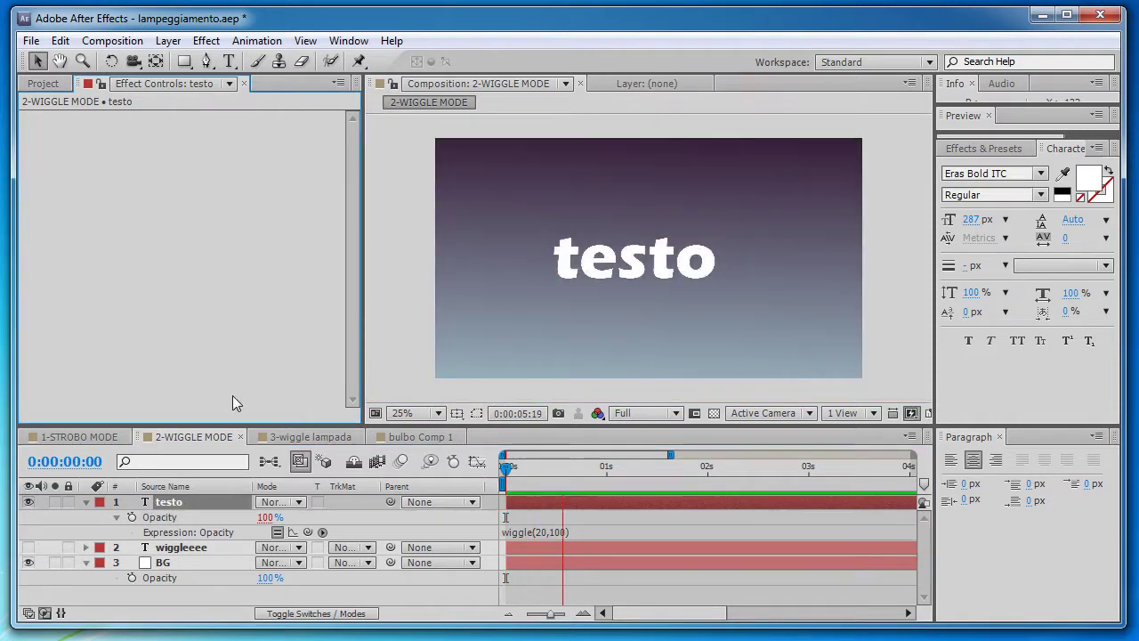
key(space)
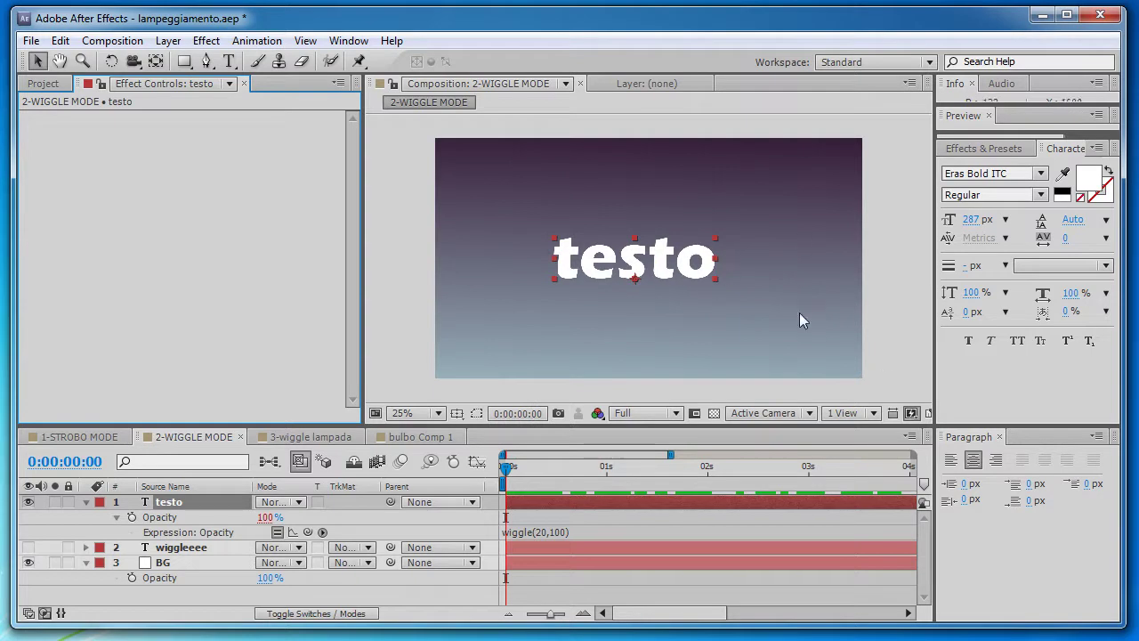
mouse_move(509, 483)
mouse_down()
mouse_move(599, 496)
mouse_move(570, 483)
mouse_up()
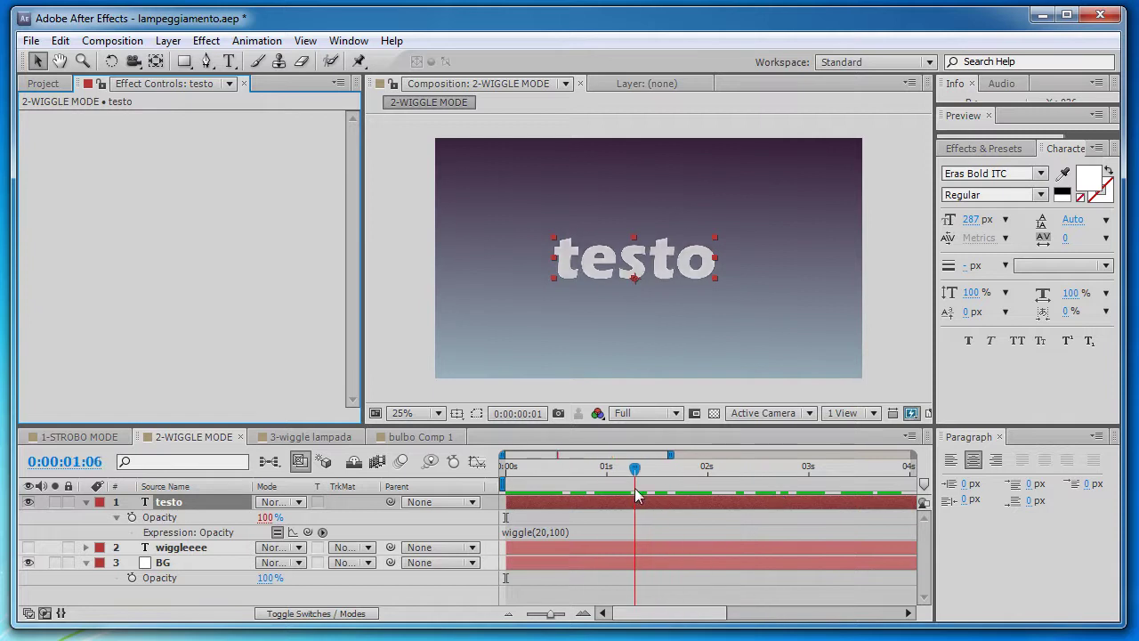
click(270, 517)
text(70)
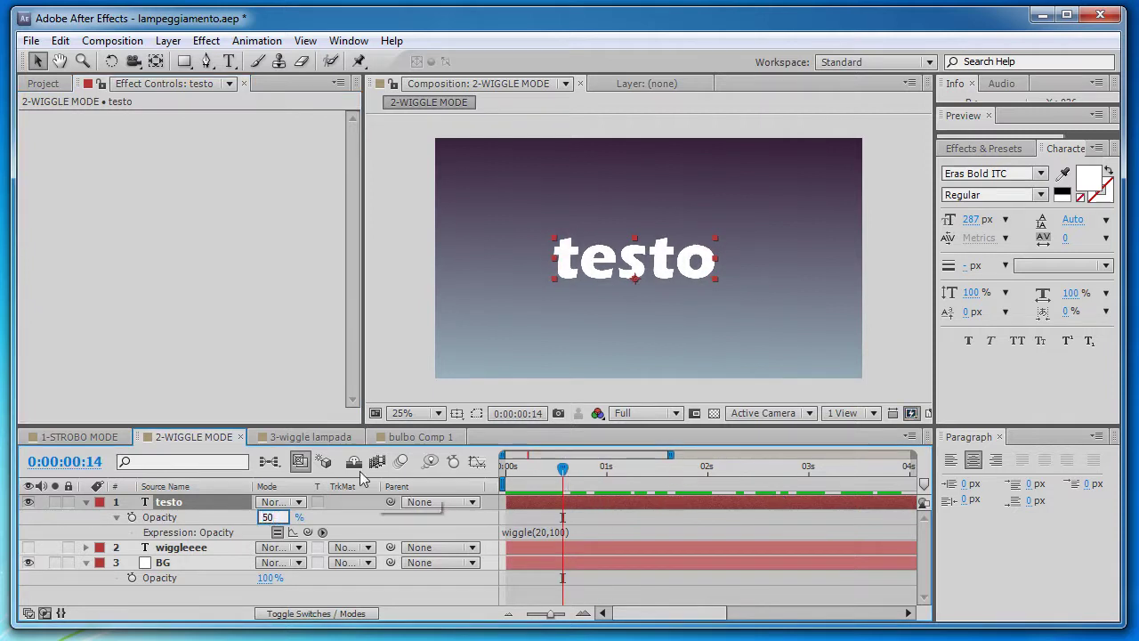
click(242, 379)
click(503, 470)
key(KP_0)
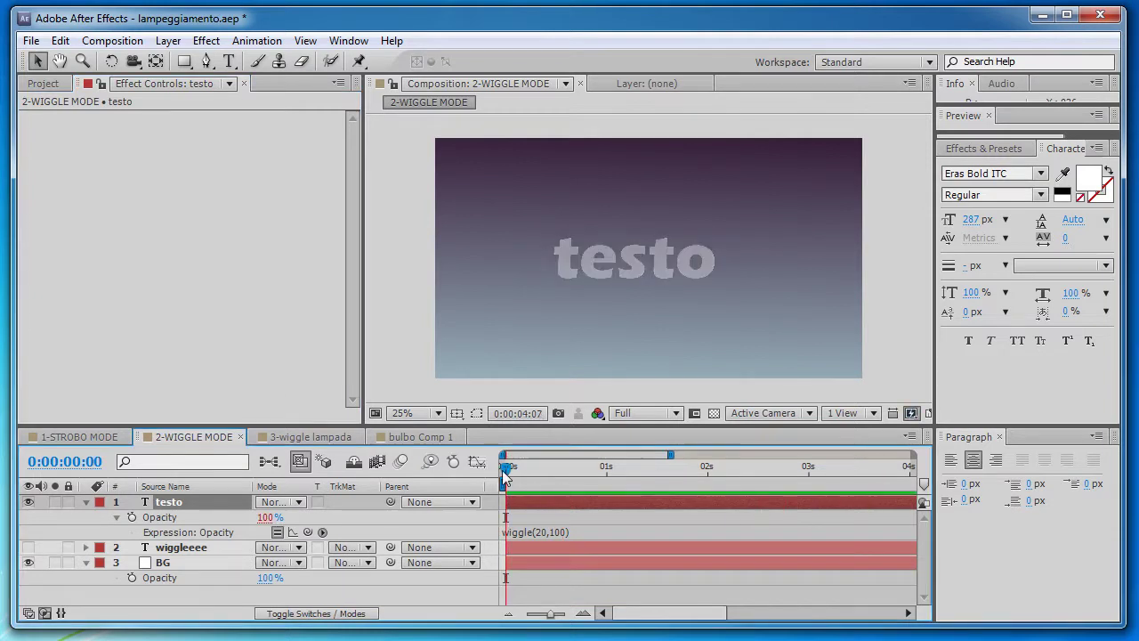
click(502, 470)
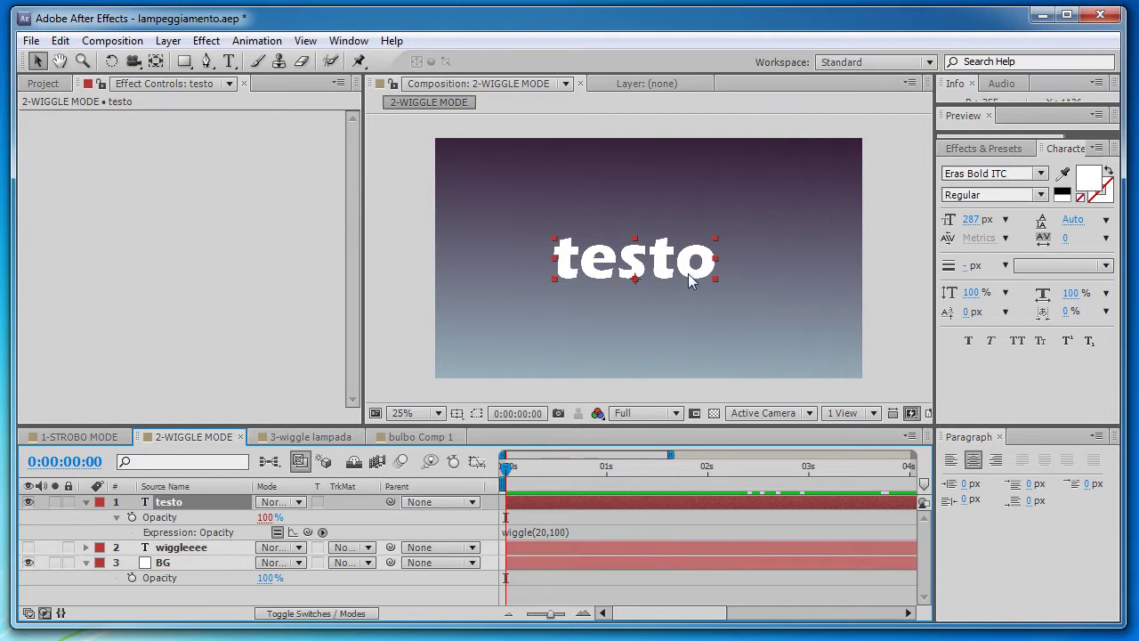
Switch to the 3-wiggle lampada composition and play the rendered wiggle lampada video
click(311, 437)
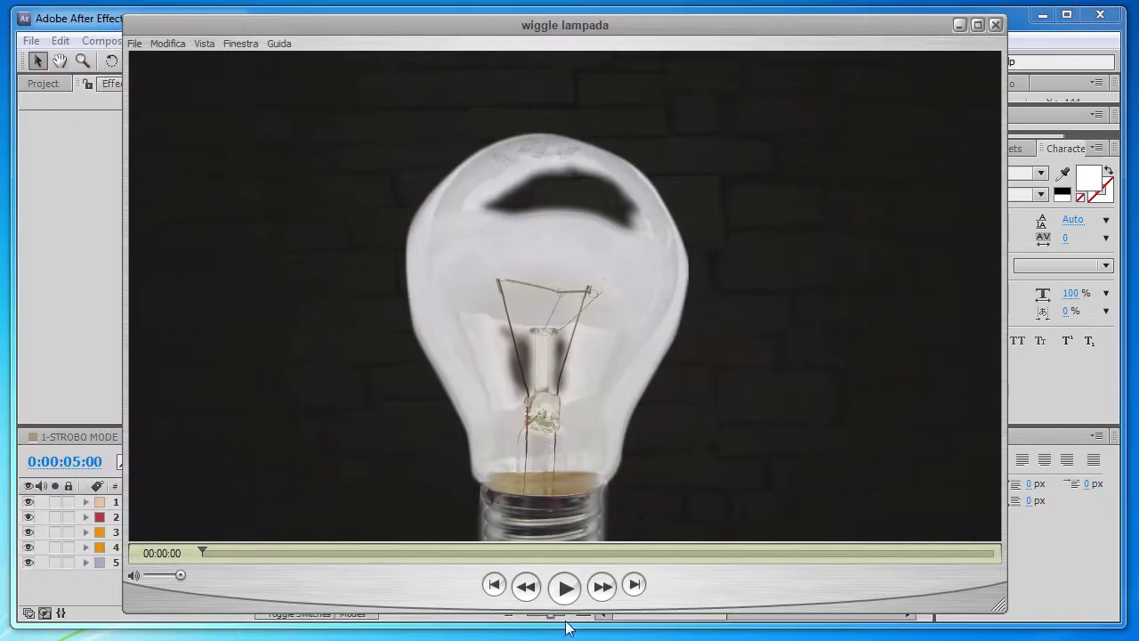
click(564, 586)
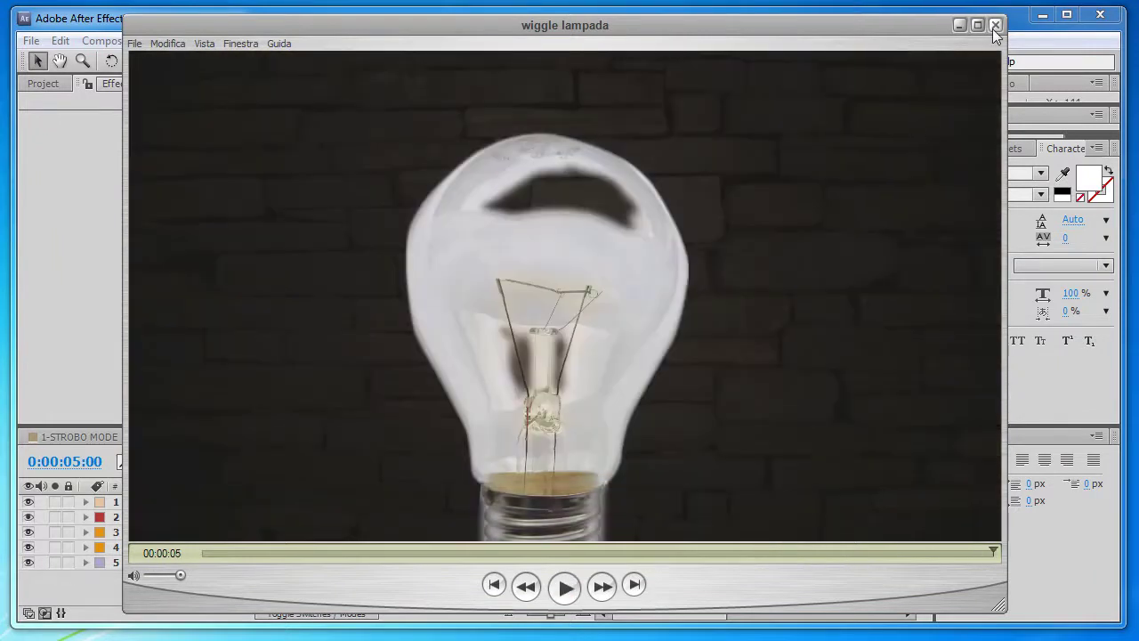
Close QuickTime and create a 1920x1080, 25 fps composition named Lampadina
click(996, 27)
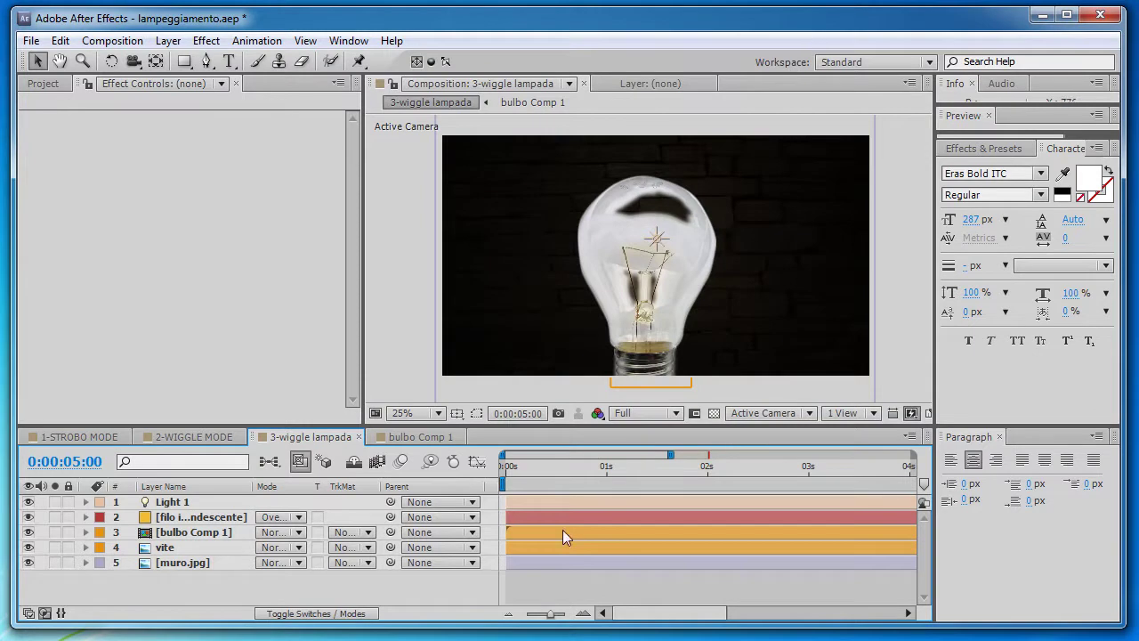
click(43, 83)
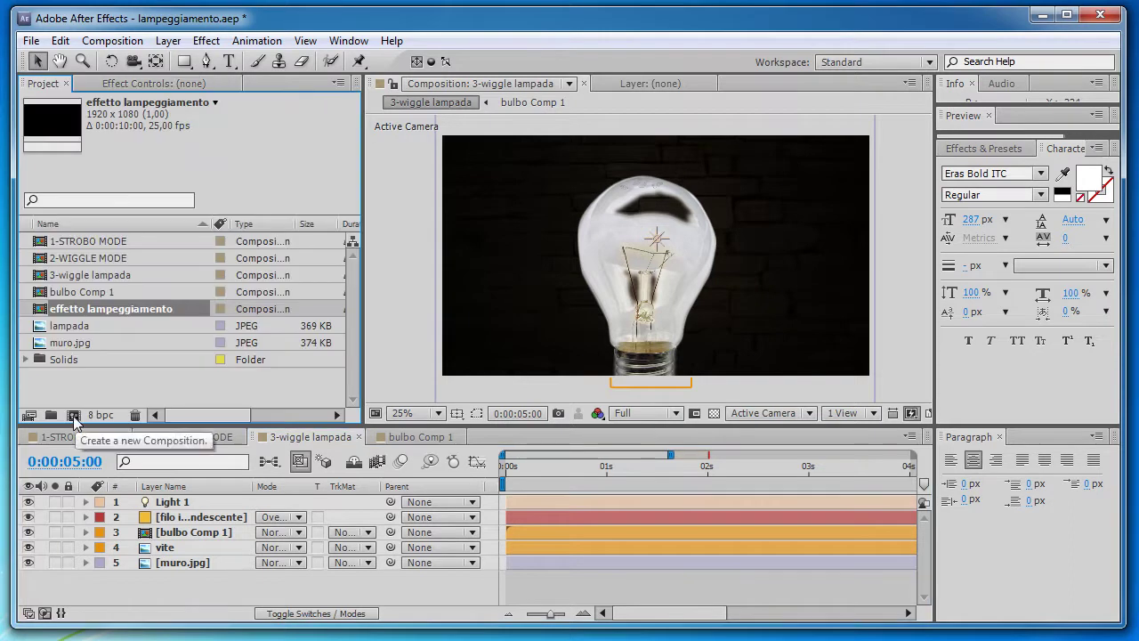
click(73, 416)
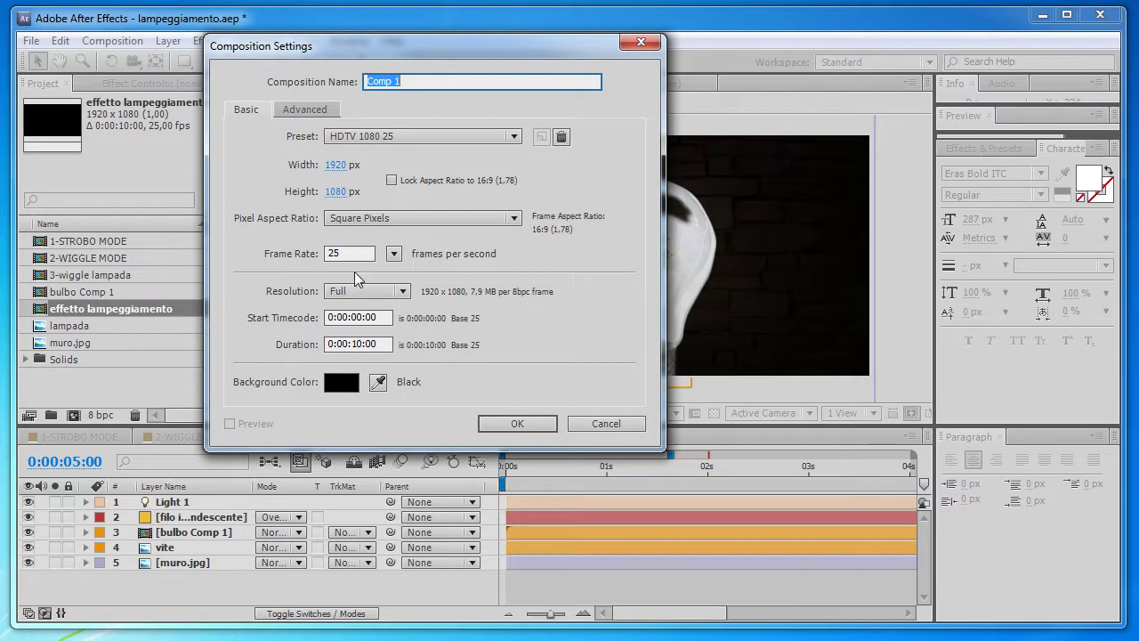
text(Lampadina)
key(Return)
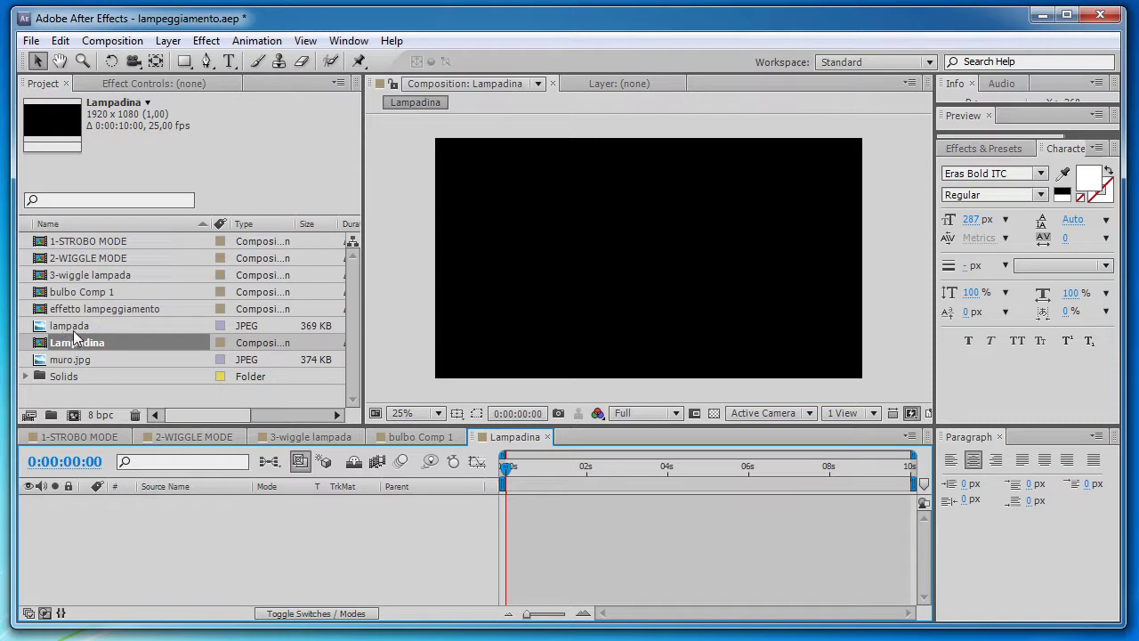
Drag the lampada image into Lampadina, scale it down proportionally and move it lower
click(67, 326)
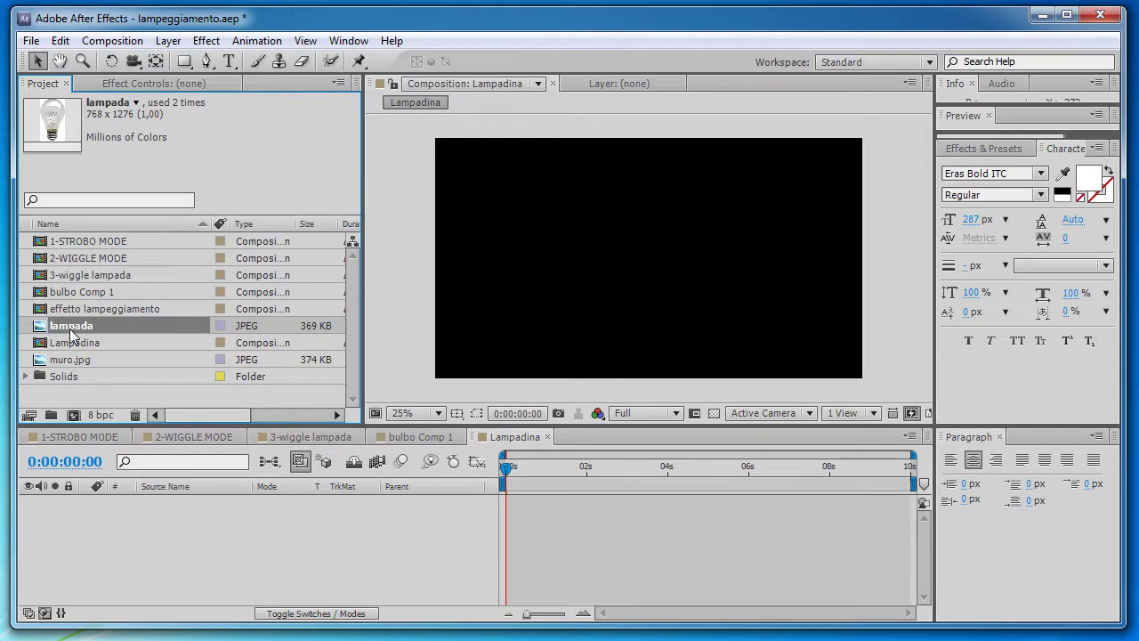
drag(71, 326, 647, 260)
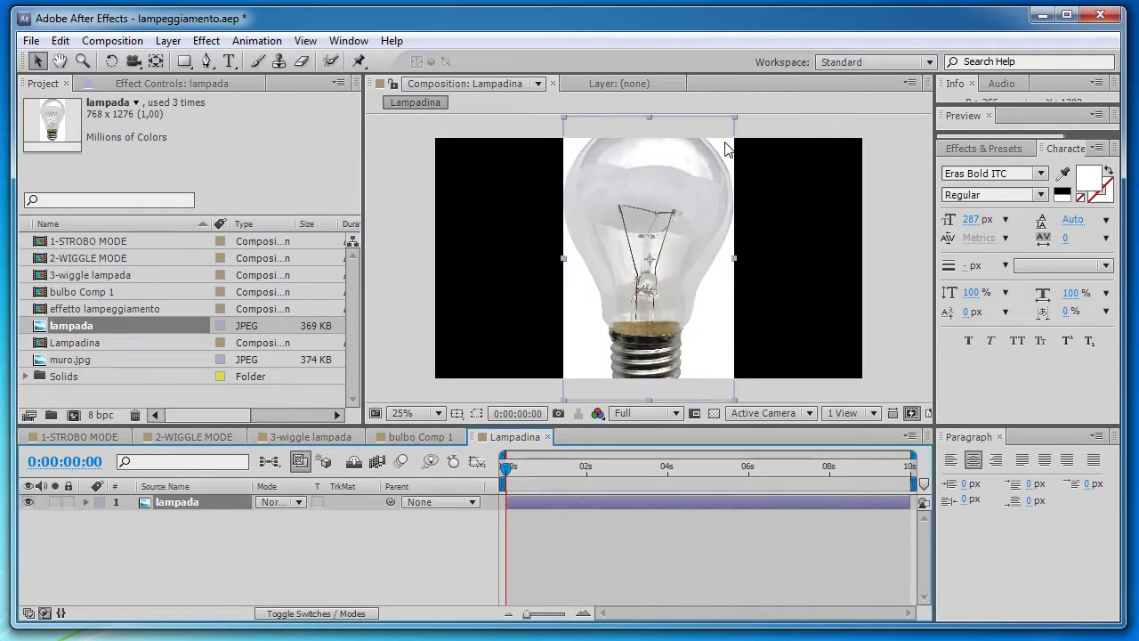
drag(735, 118, 718, 146)
drag(672, 229, 666, 262)
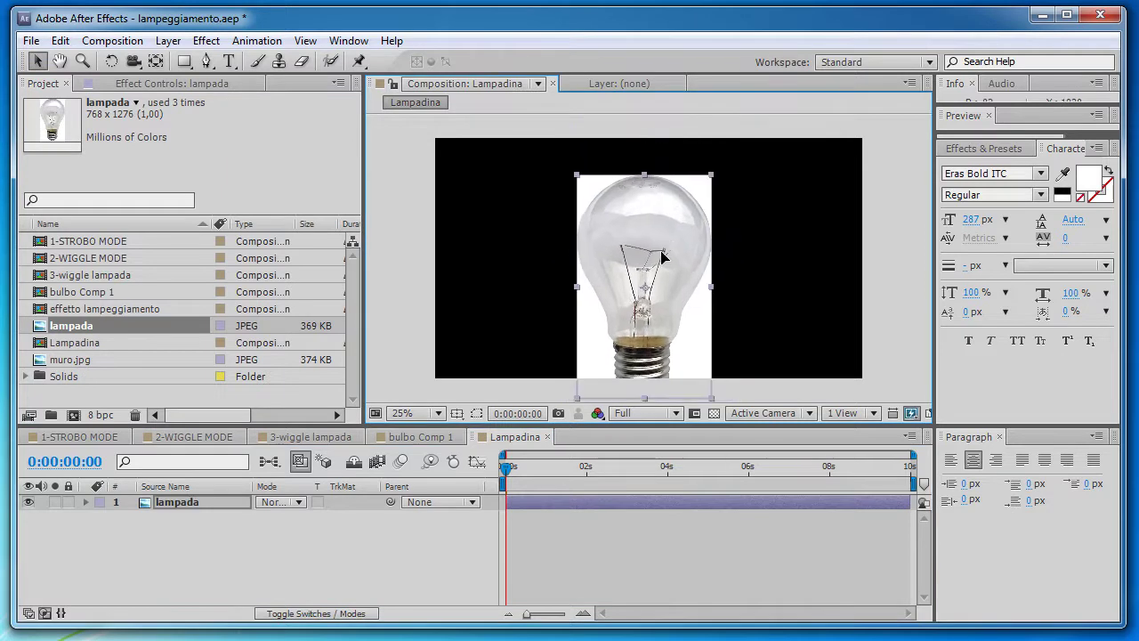
click(875, 260)
Bring up the Effects & Presets list and select its old search text
scroll(635, 276, up, 1)
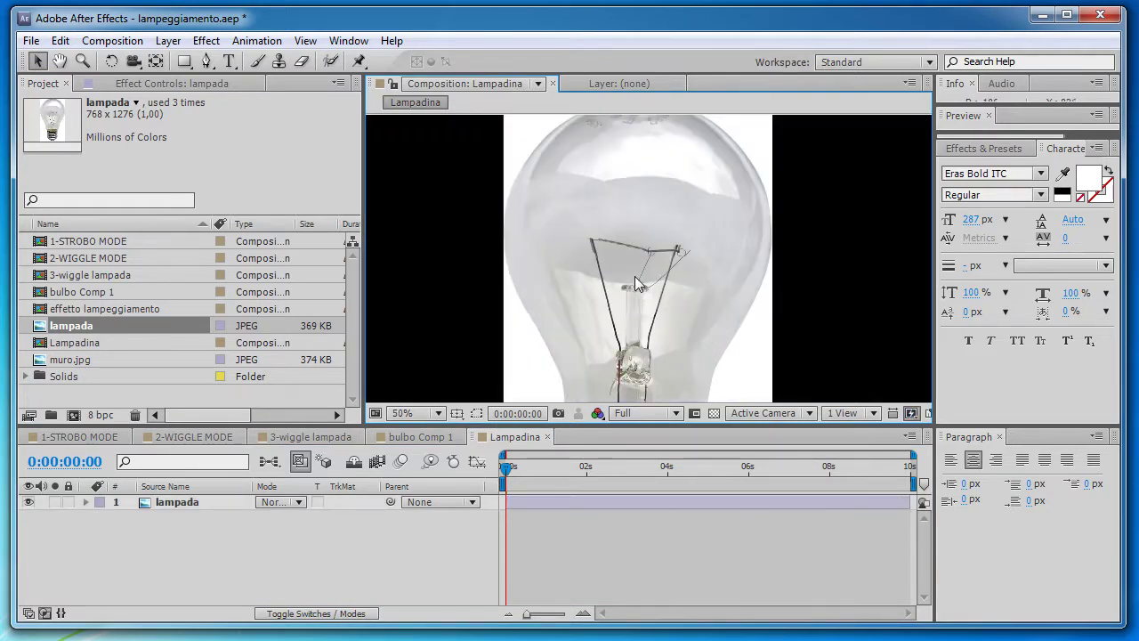
scroll(644, 256, down, 1)
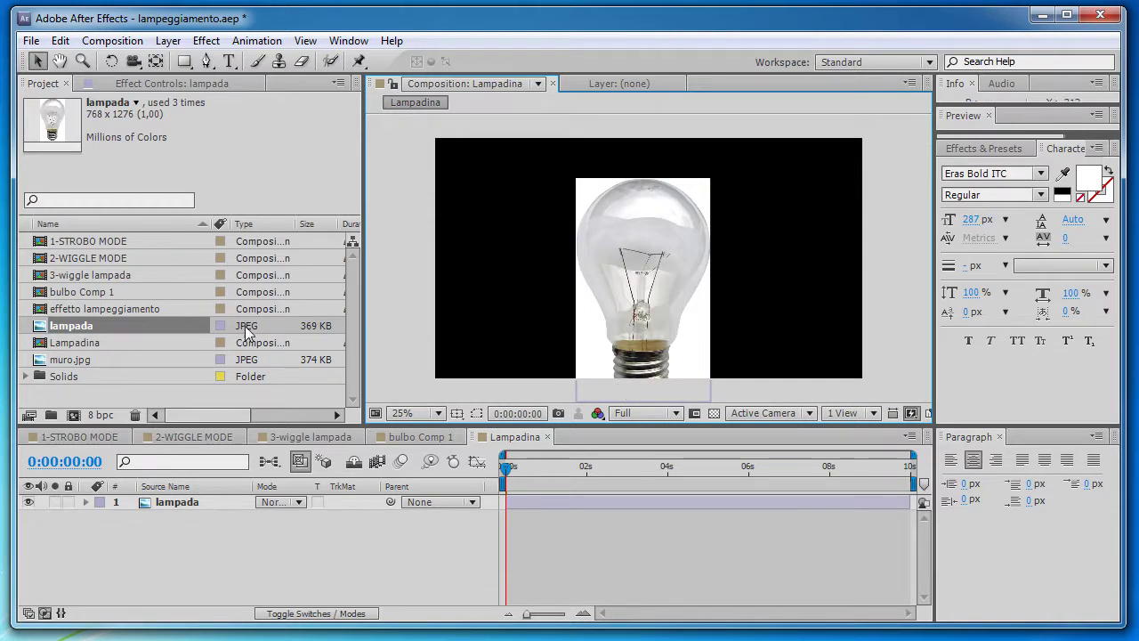
scroll(647, 402, up, 2)
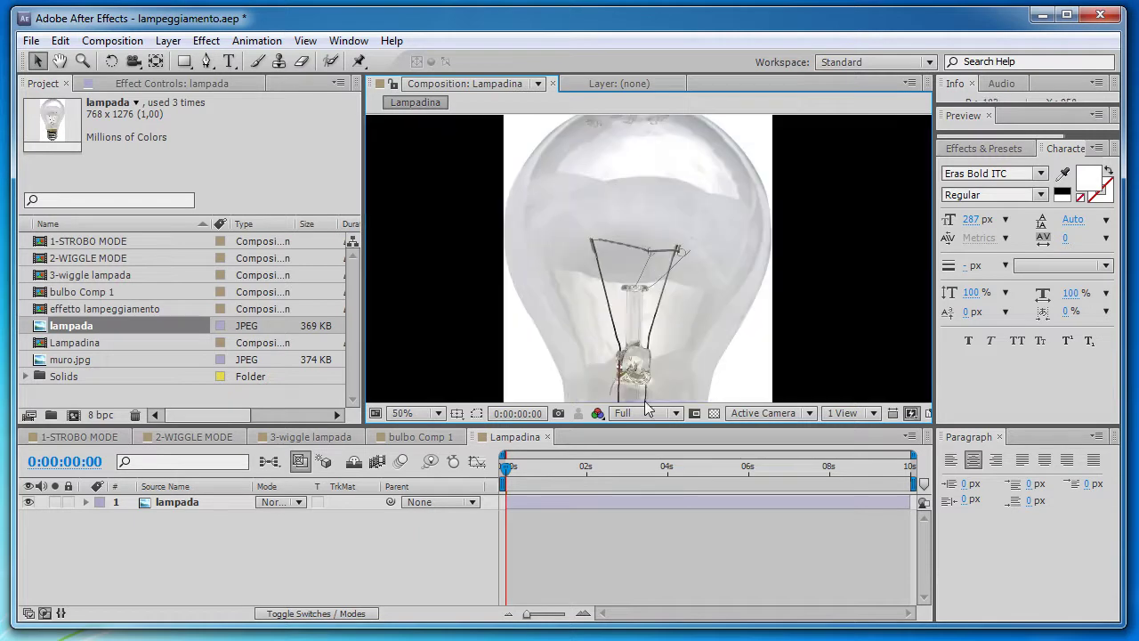
scroll(634, 374, down, 2)
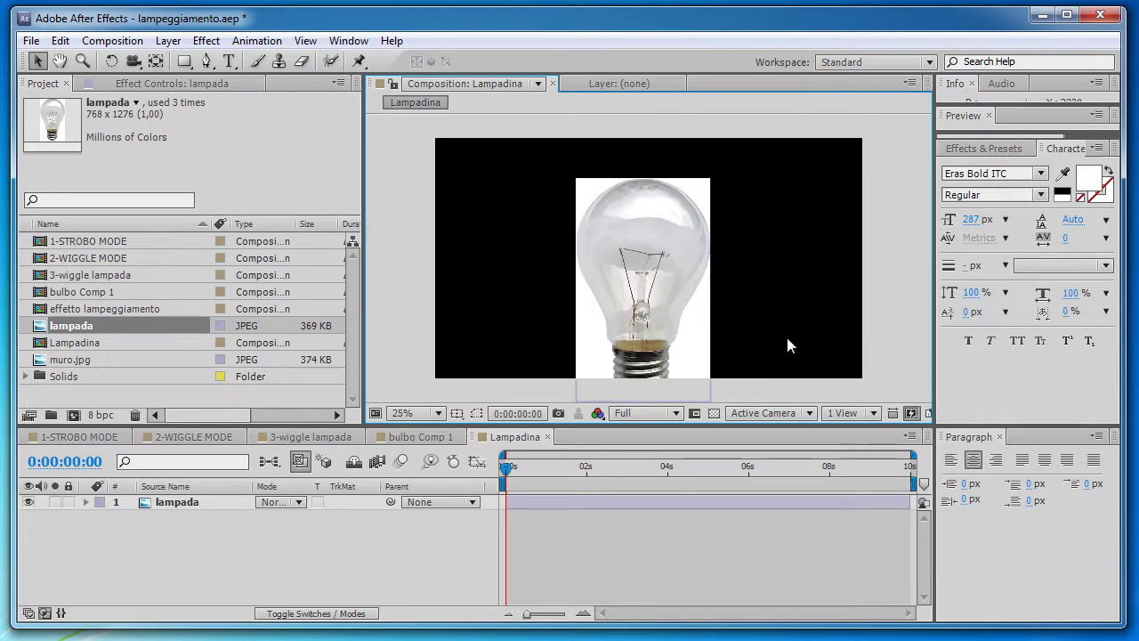
click(975, 150)
click(979, 167)
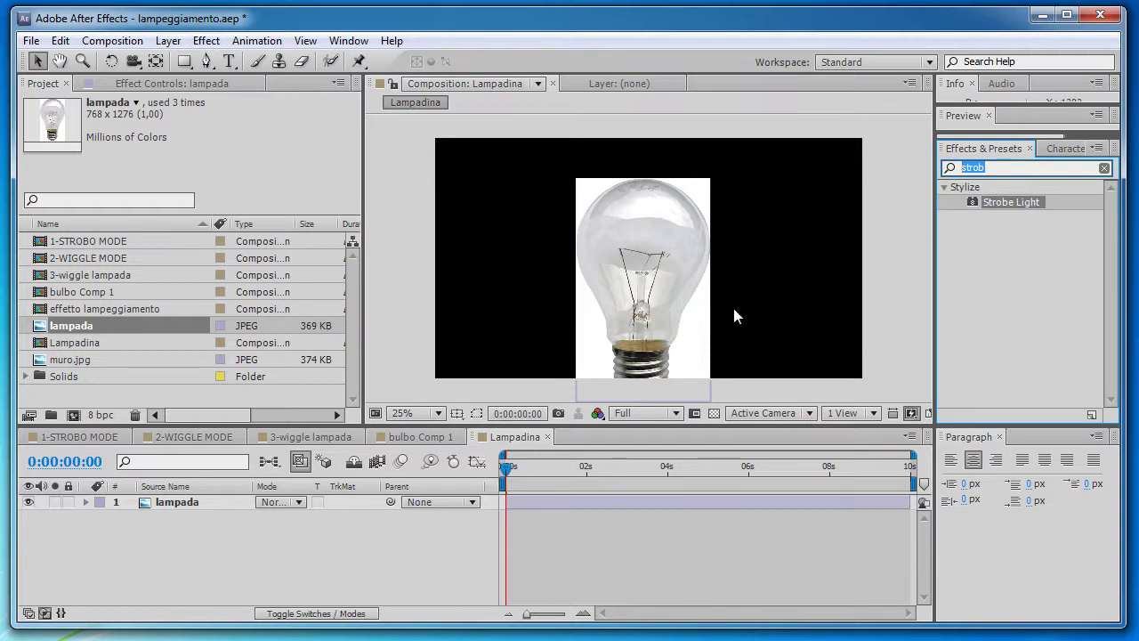
Apply a Color Key to the lampada layer, sampling its white background
click(665, 290)
click(213, 42)
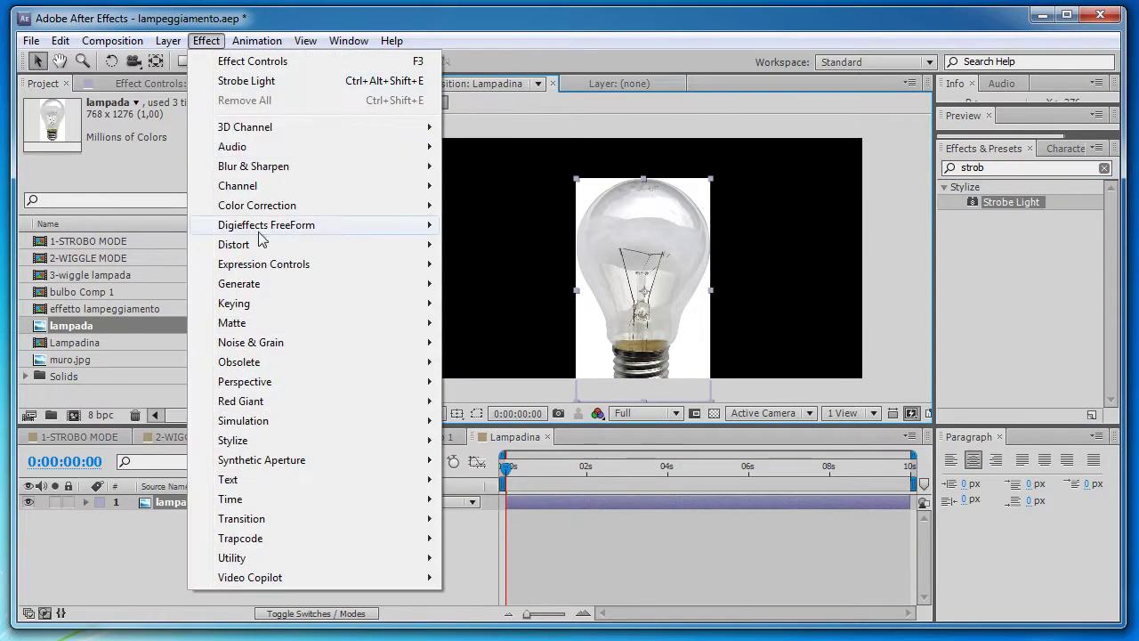
mouse_move(261, 302)
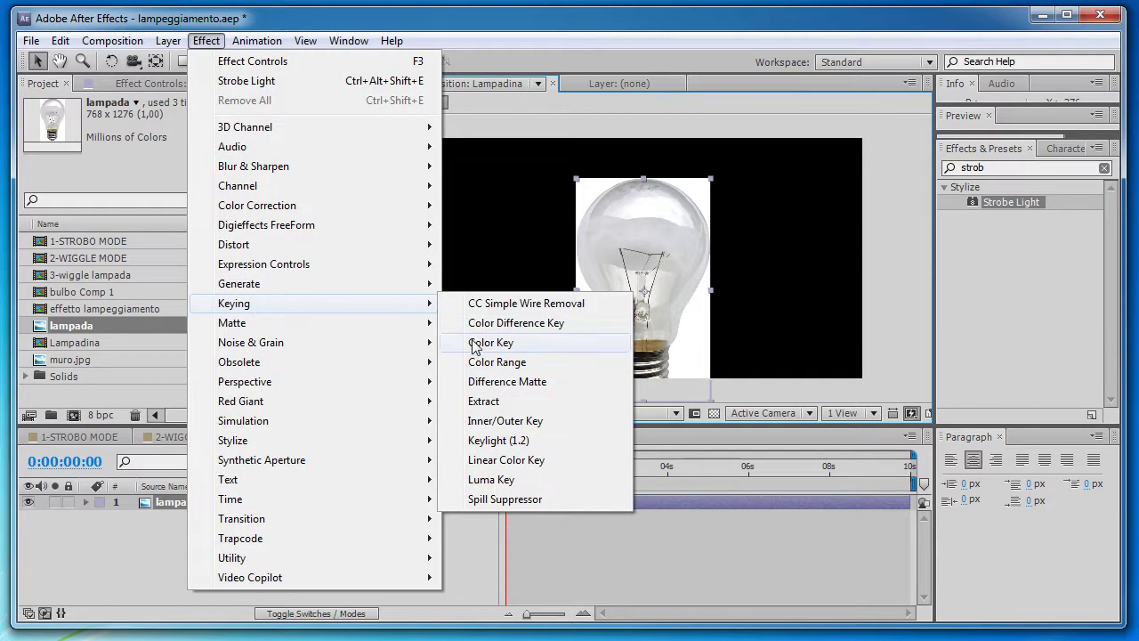
click(491, 342)
click(237, 134)
click(588, 189)
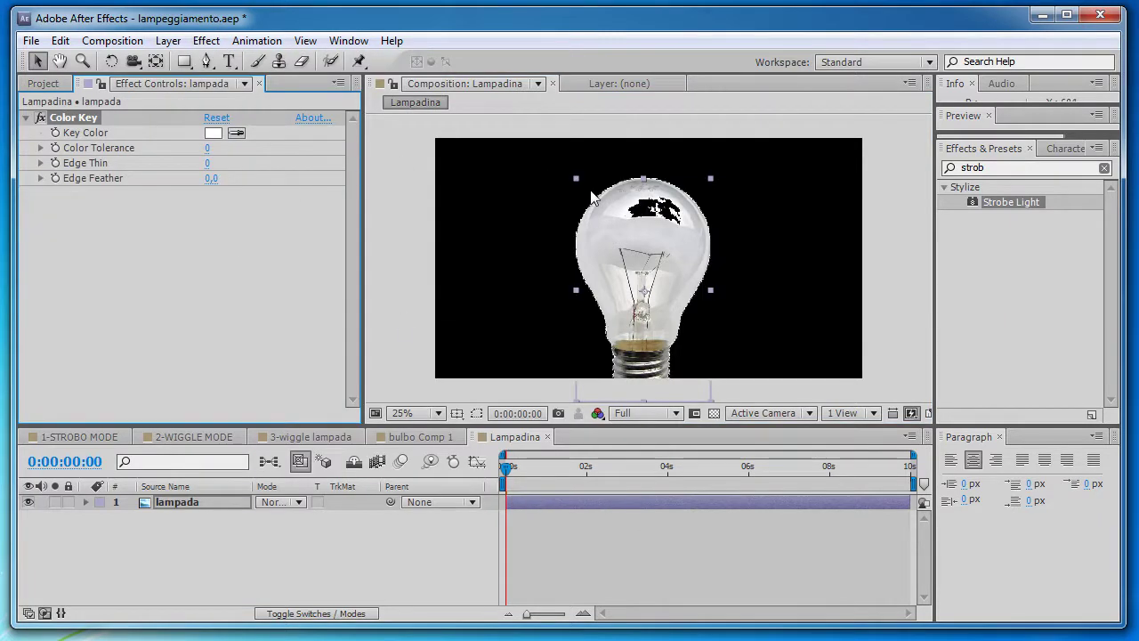
Tune the key to Color Tolerance 44 and Edge Feather 15,5, then show the Project panel
key(period)
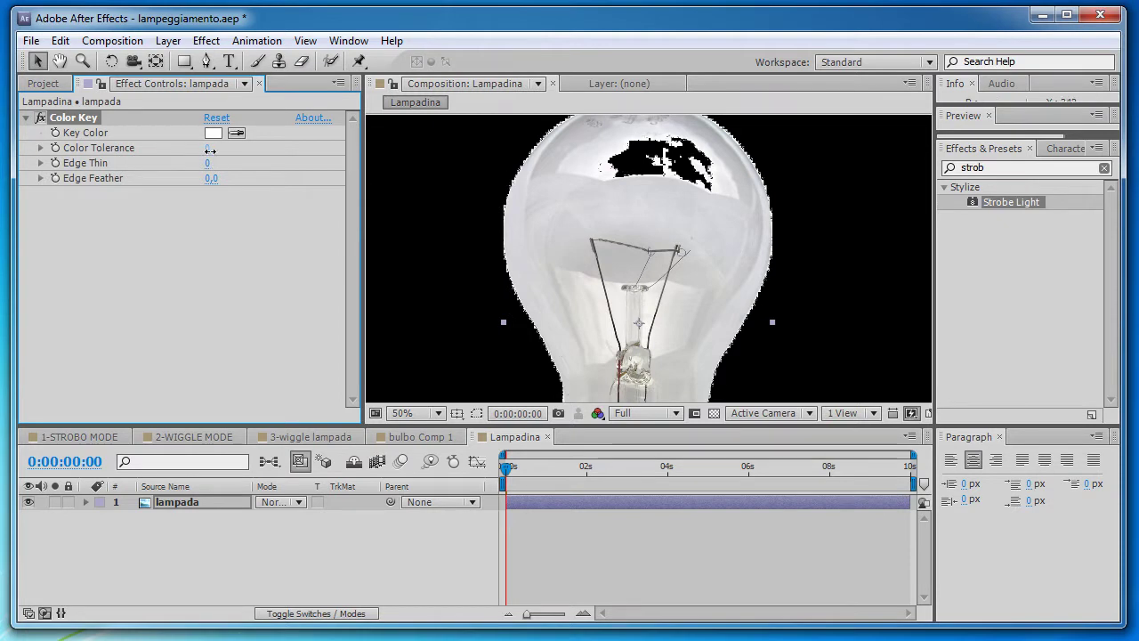
drag(210, 151, 238, 159)
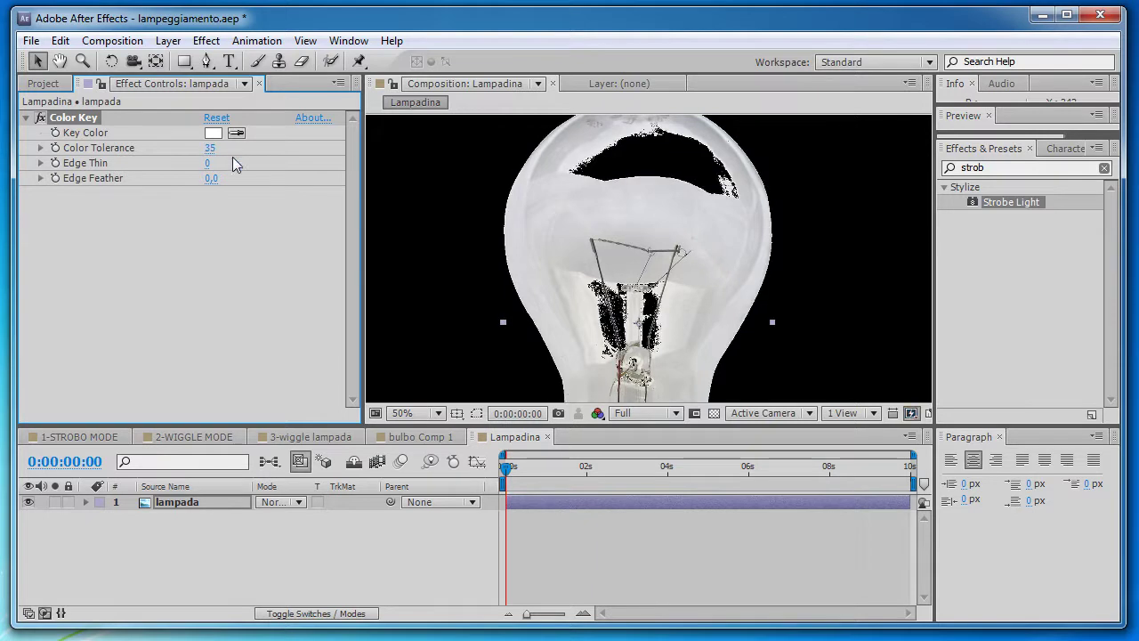
drag(209, 182, 448, 230)
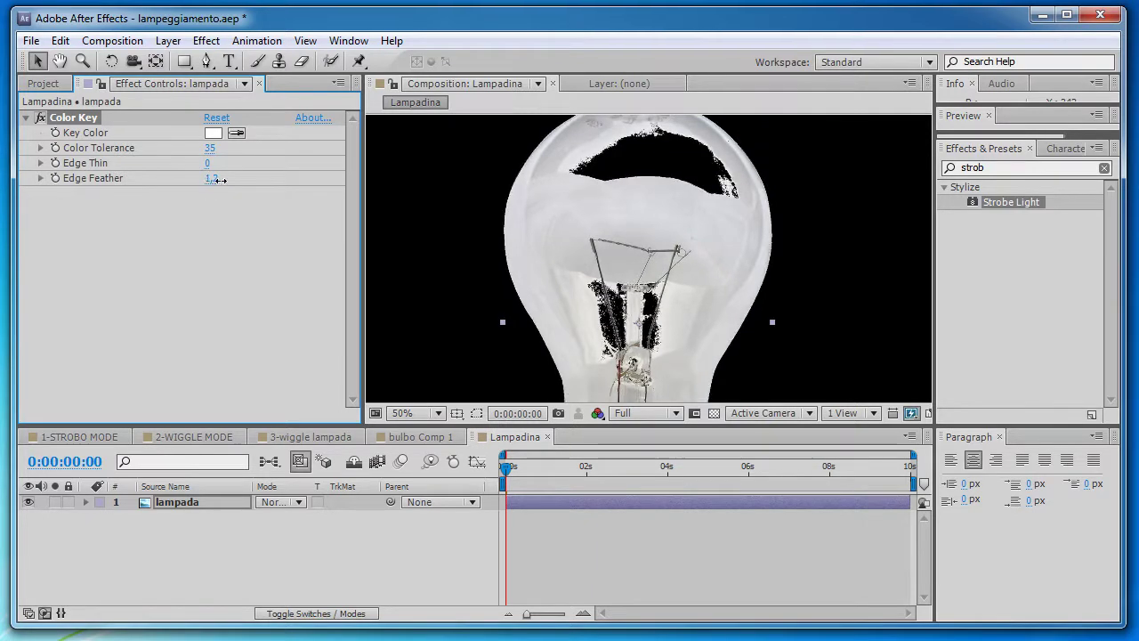
key(comma)
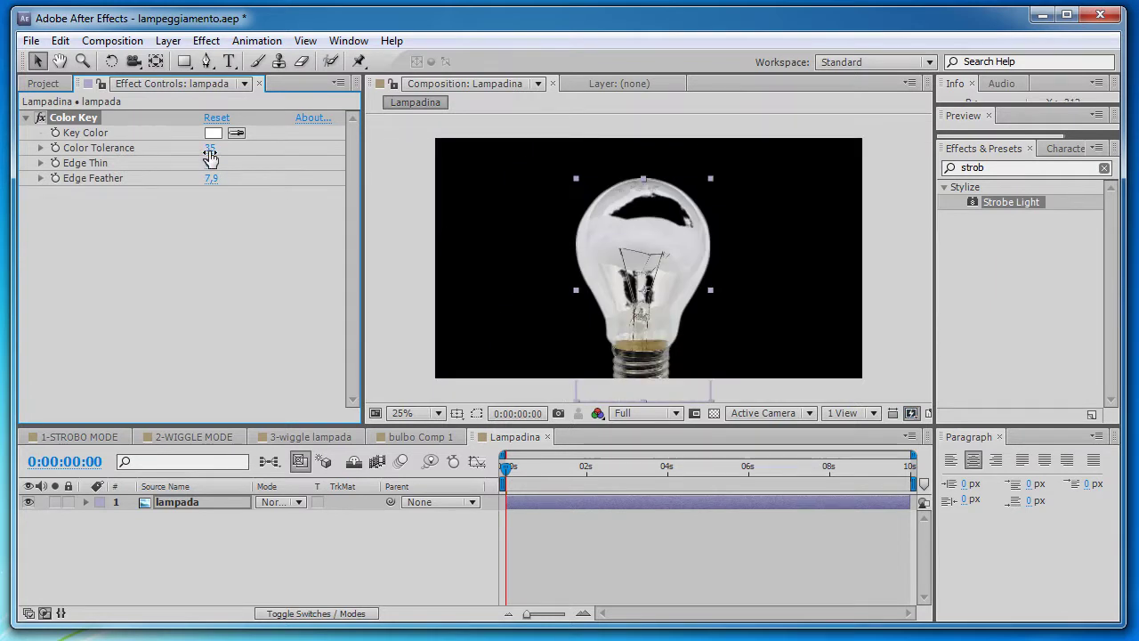
mouse_move(210, 156)
mouse_down()
mouse_move(242, 153)
mouse_move(223, 153)
mouse_move(243, 178)
mouse_move(290, 194)
mouse_up()
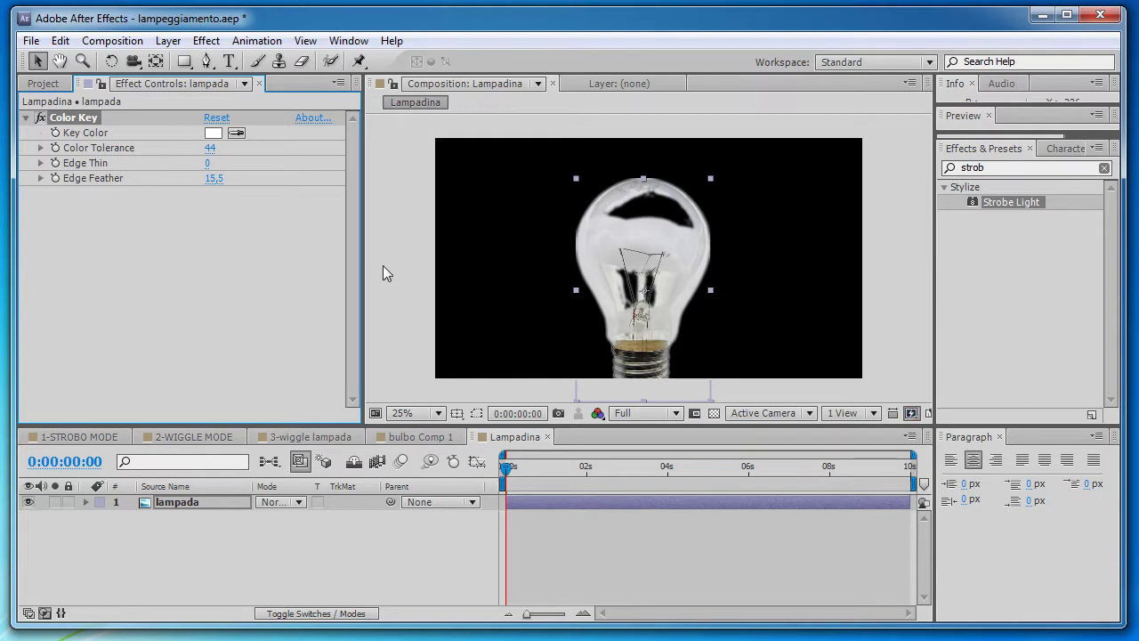
click(42, 82)
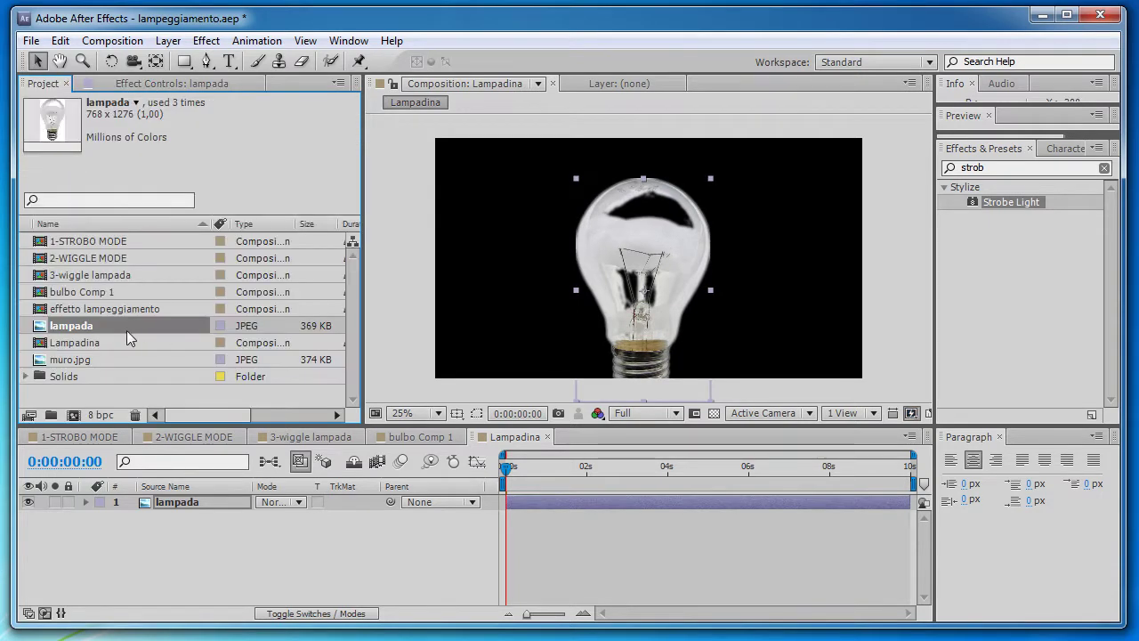
Add muro.jpg, scale it to fill the frame, and stack the lampada bulb above it
mouse_move(78, 360)
mouse_down()
mouse_move(623, 282)
mouse_move(618, 246)
mouse_up()
key(comma)
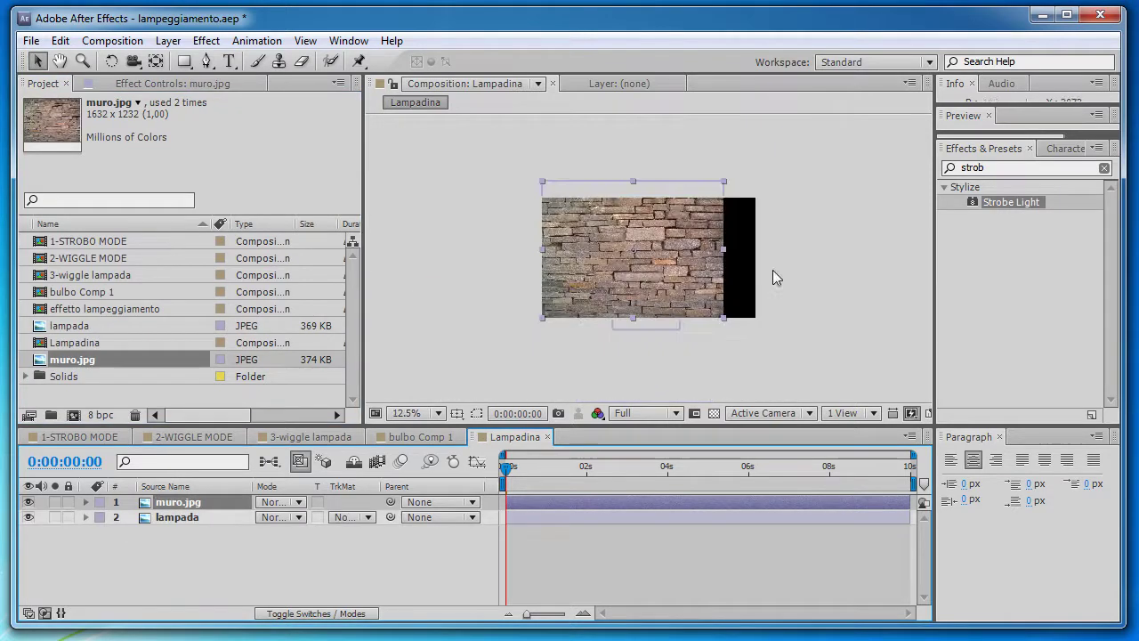
drag(722, 185, 787, 158)
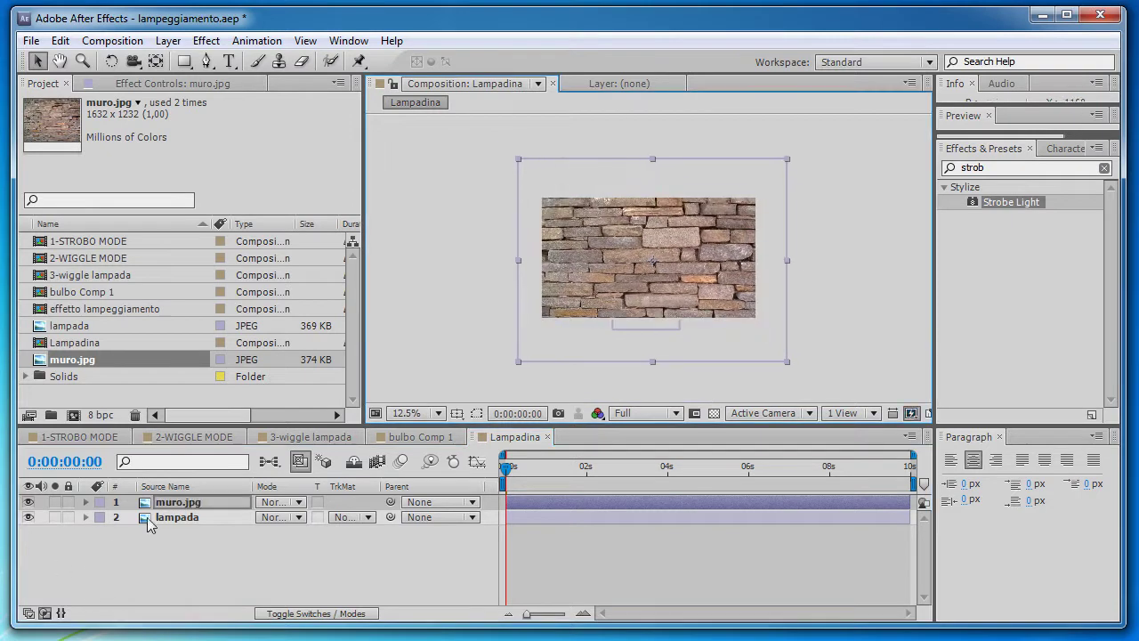
drag(149, 525, 227, 501)
key(period)
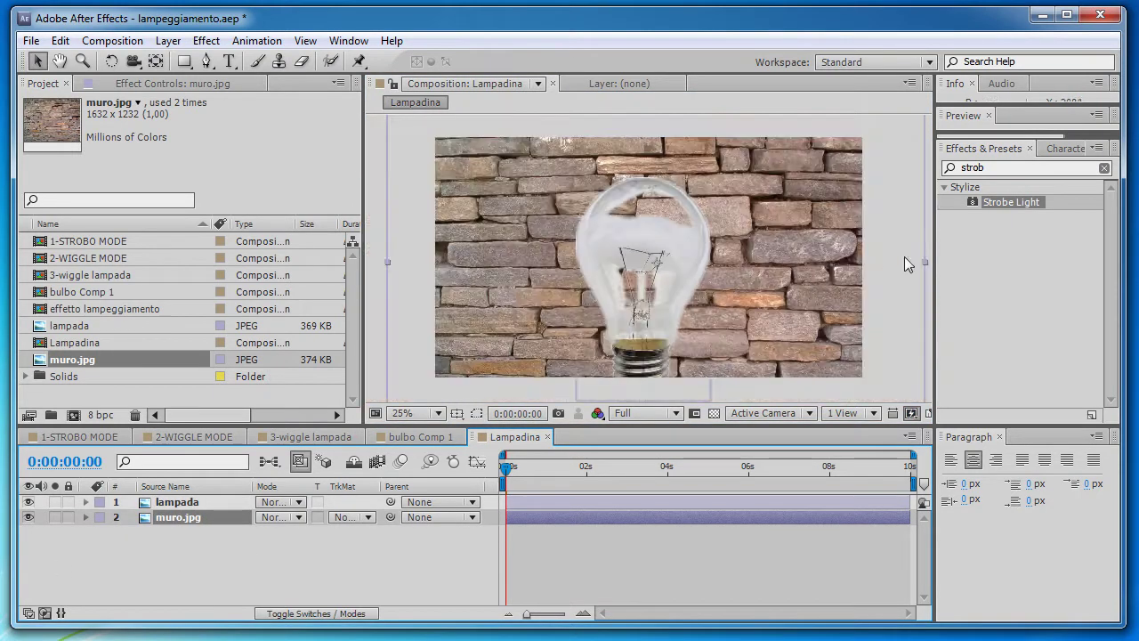
click(378, 147)
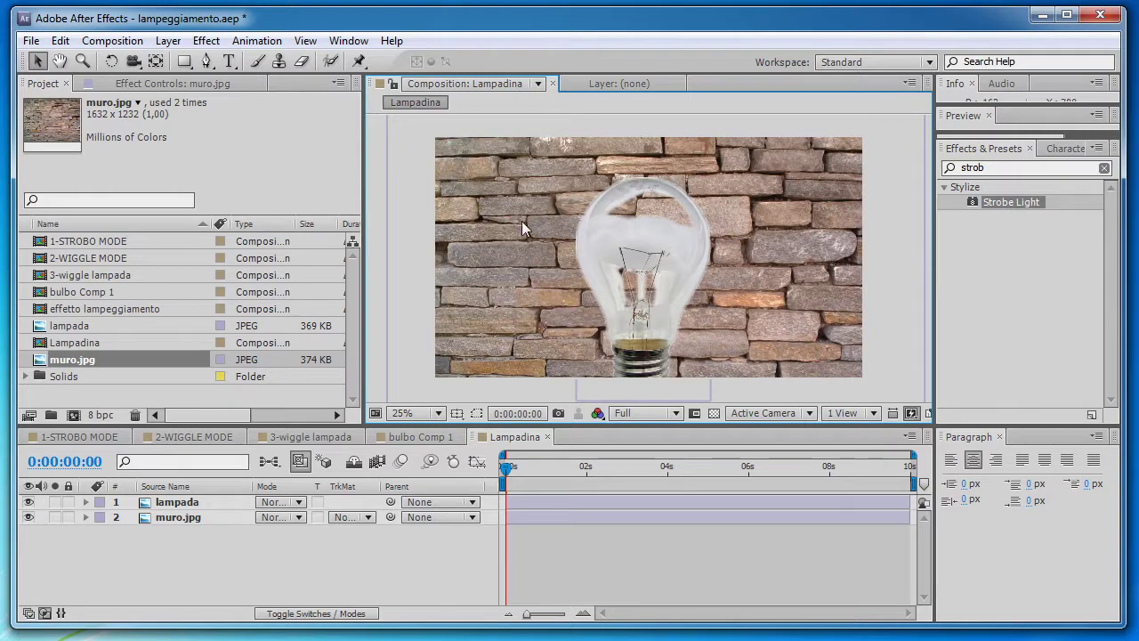
scroll(644, 284, up, 2)
scroll(645, 285, up, 2)
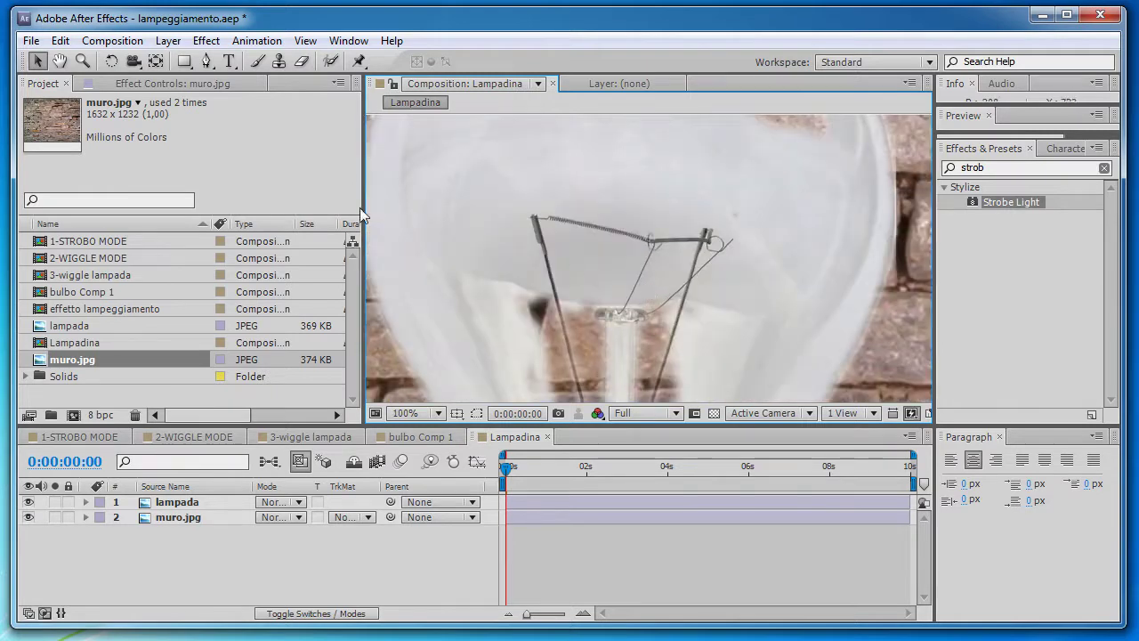
click(168, 40)
Add a 1920x1080 orange-yellow (EFBD35) solid named filo on top, then hide it
mouse_move(189, 61)
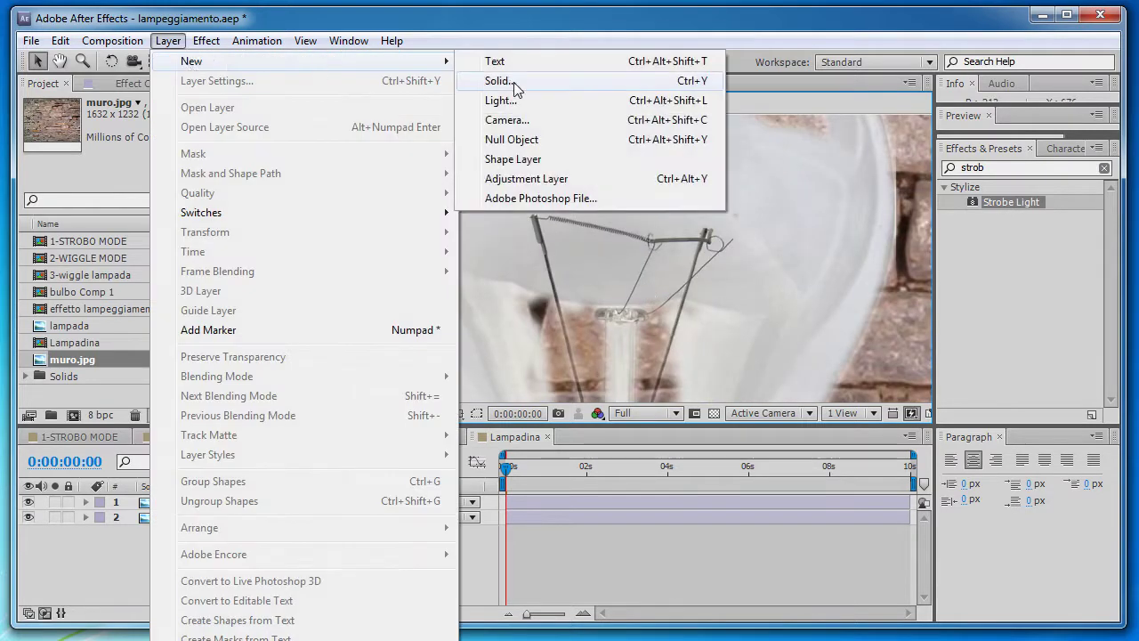
click(499, 81)
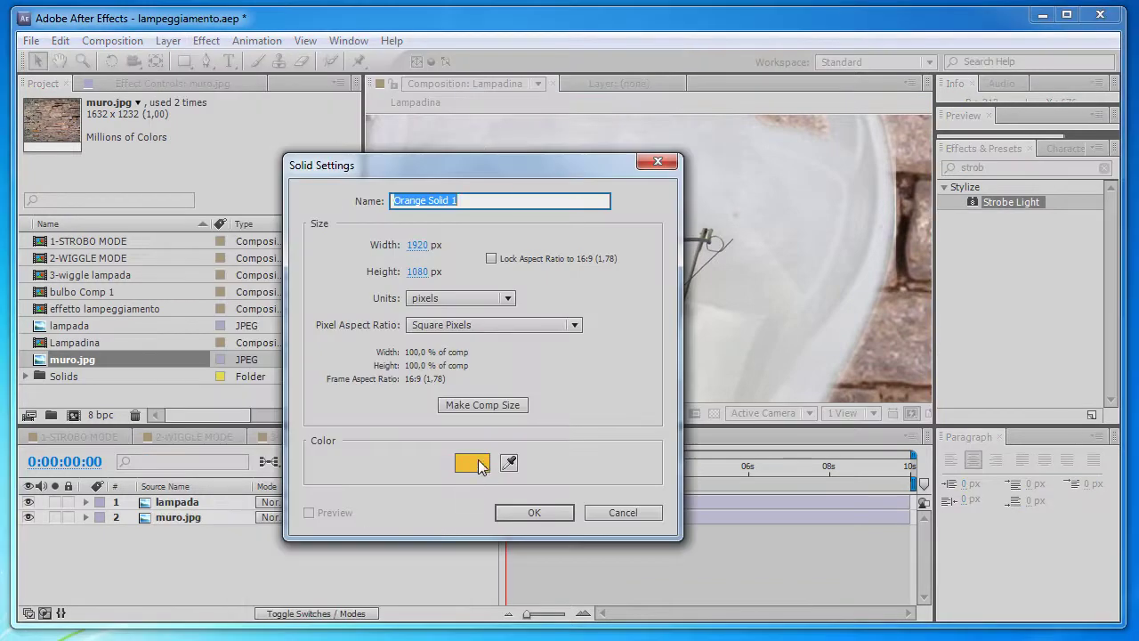
click(479, 467)
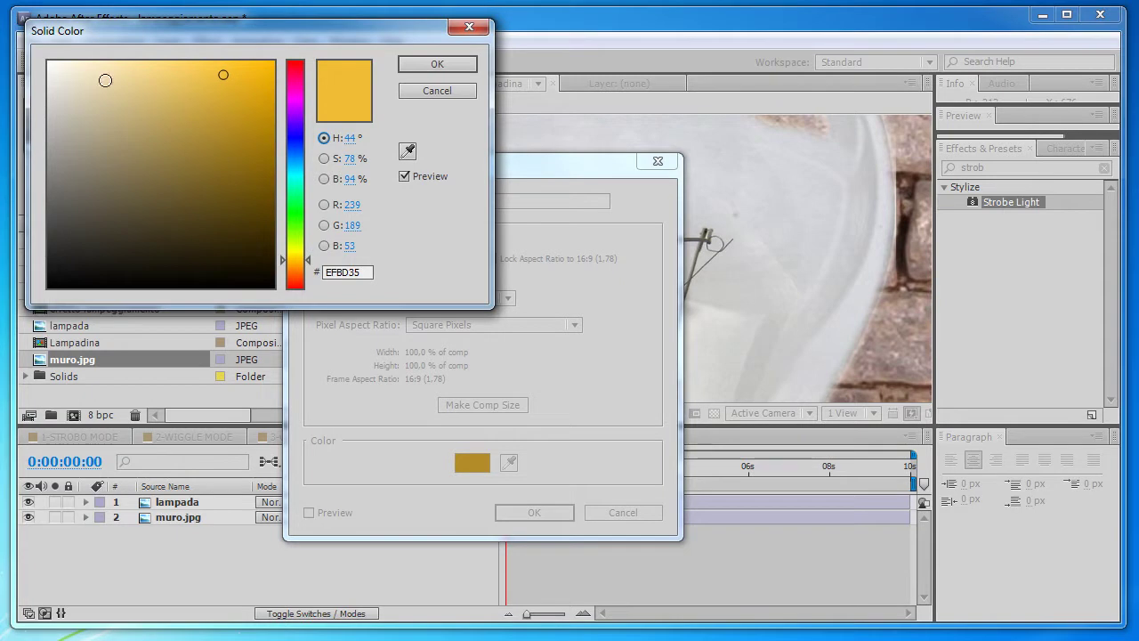
click(447, 66)
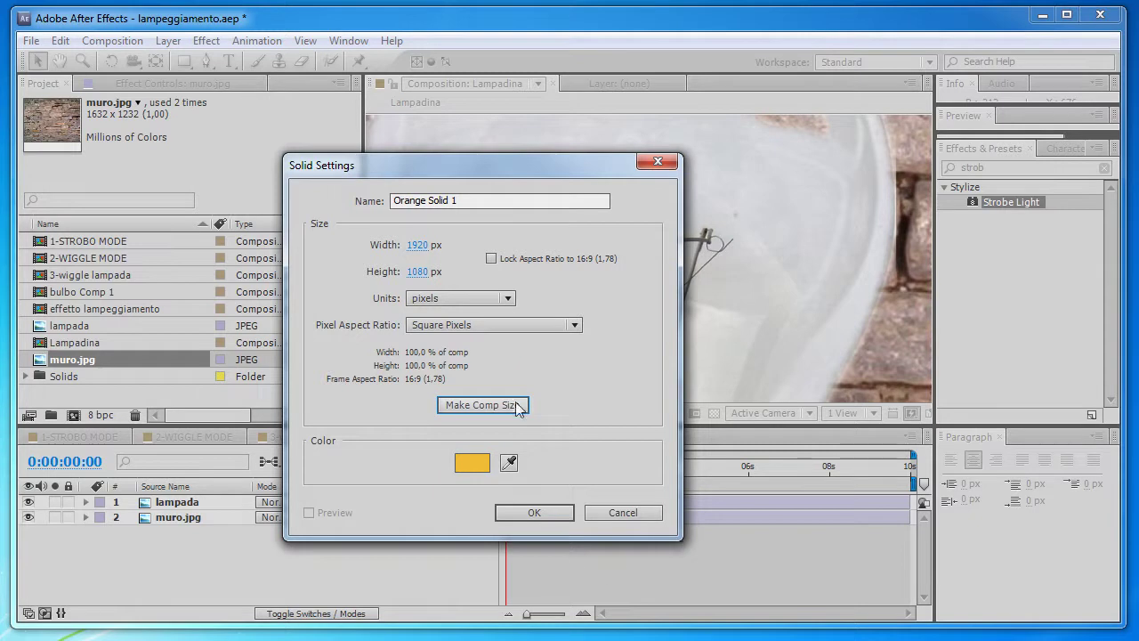
click(468, 205)
text(filo)
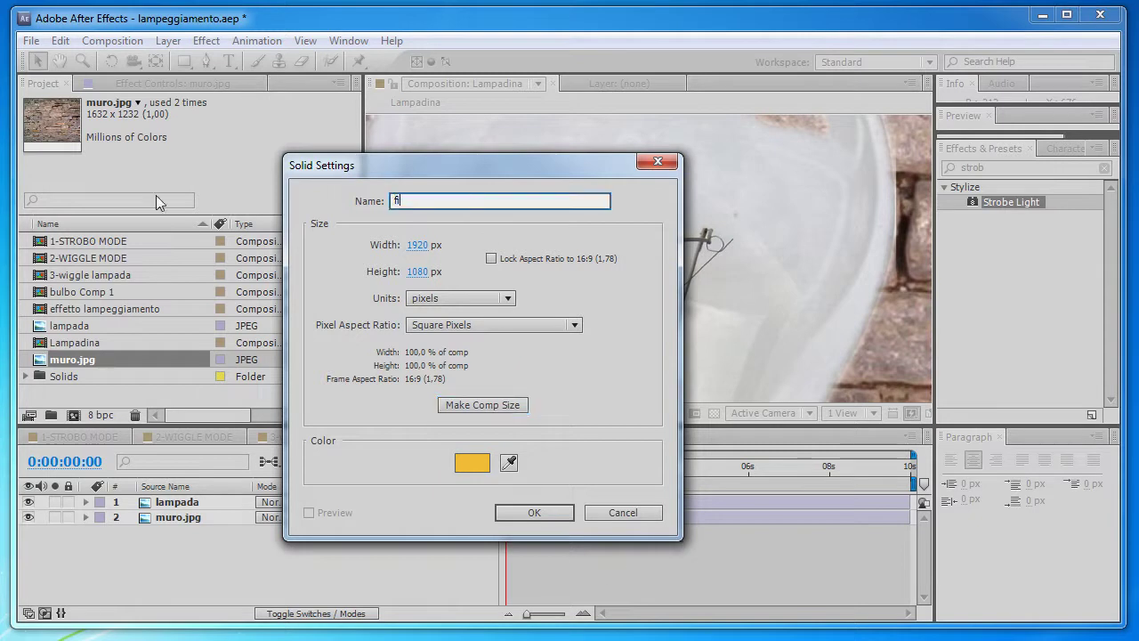
key(Return)
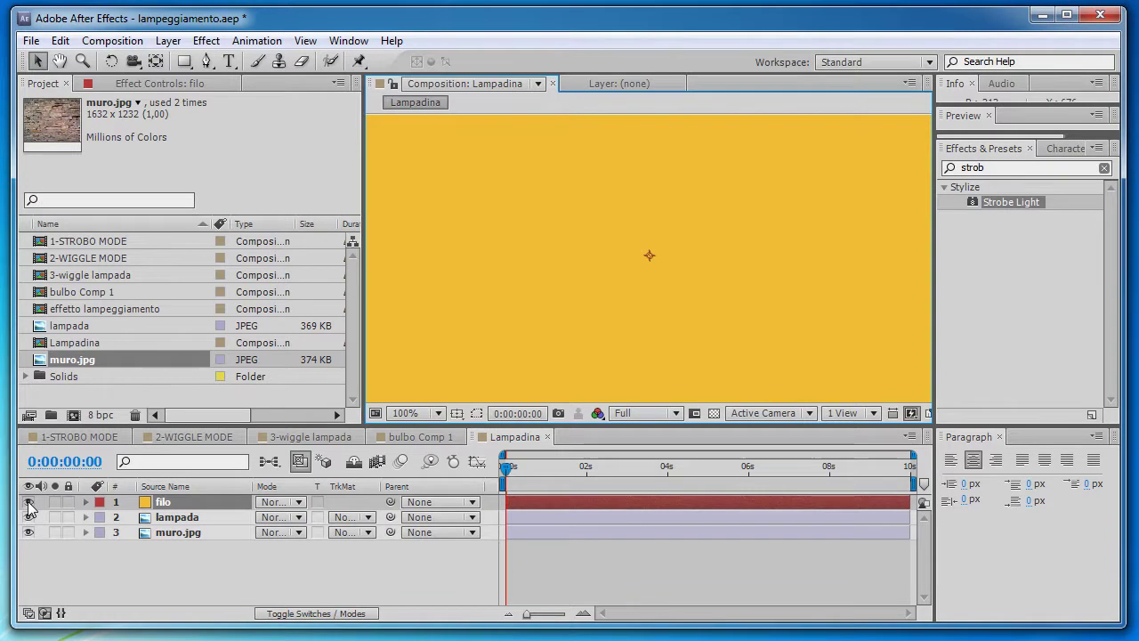
click(29, 506)
Draw a Pen mask on filo that traces around the bulb's filament
scroll(678, 224, down, 1)
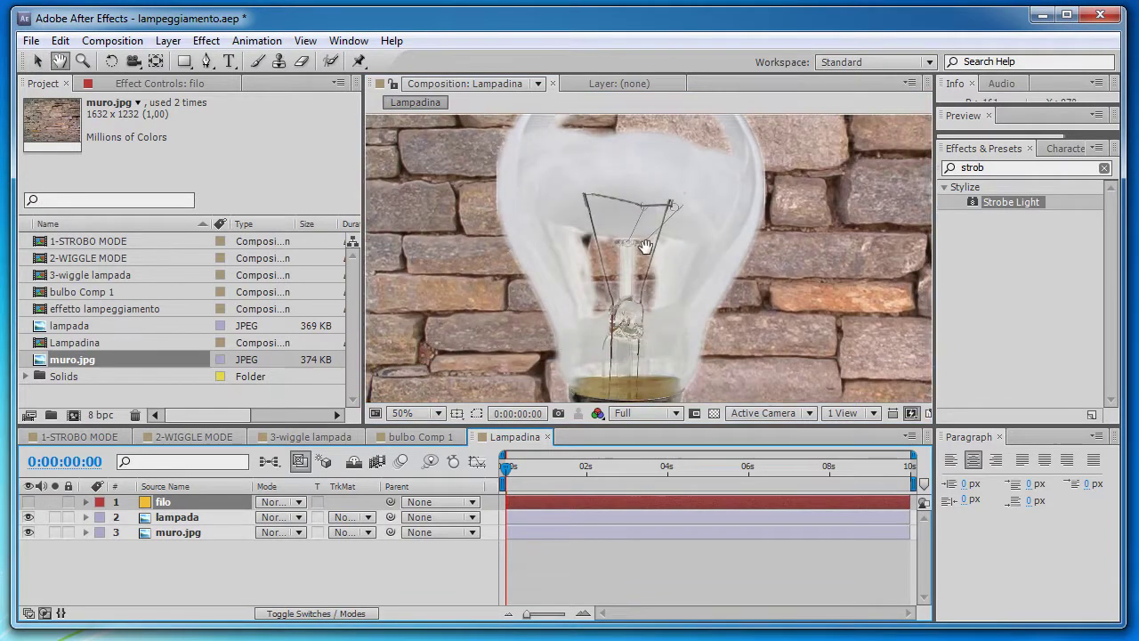
click(207, 69)
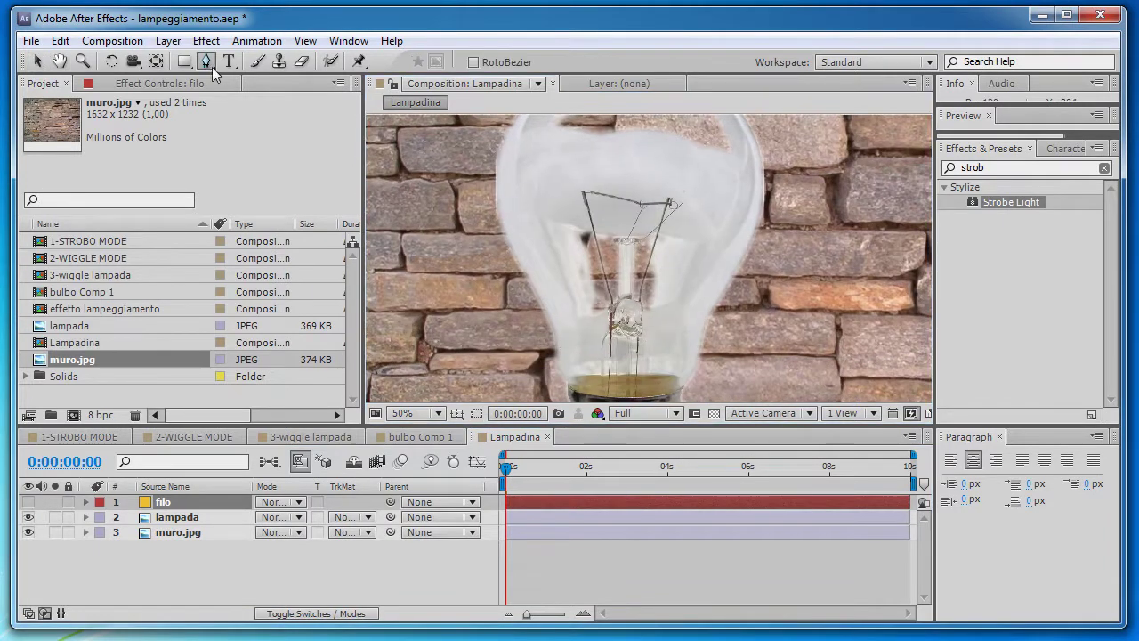
scroll(622, 360, up, 2)
key(h)
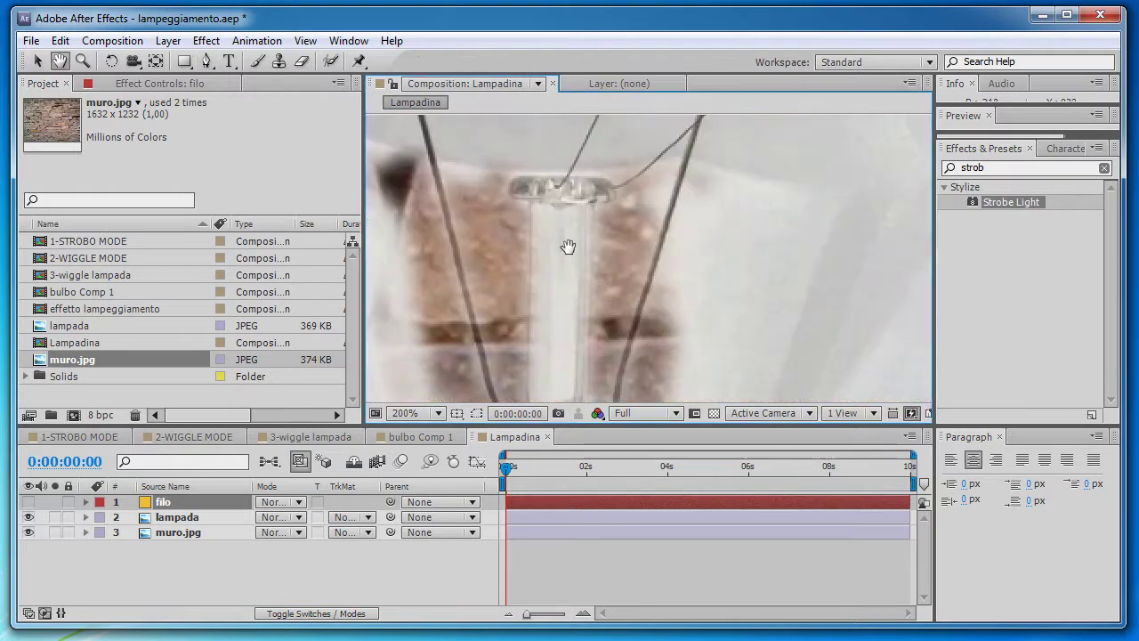
drag(567, 247, 679, 430)
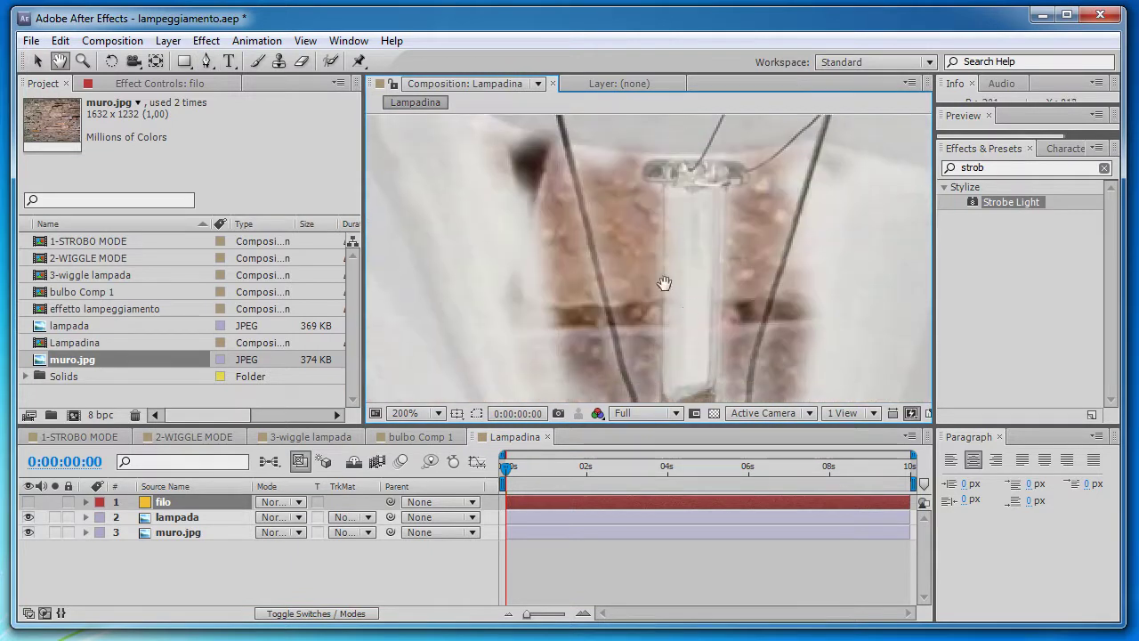
scroll(661, 285, down, 1)
scroll(645, 275, down, 1)
key(g)
scroll(634, 296, down, 1)
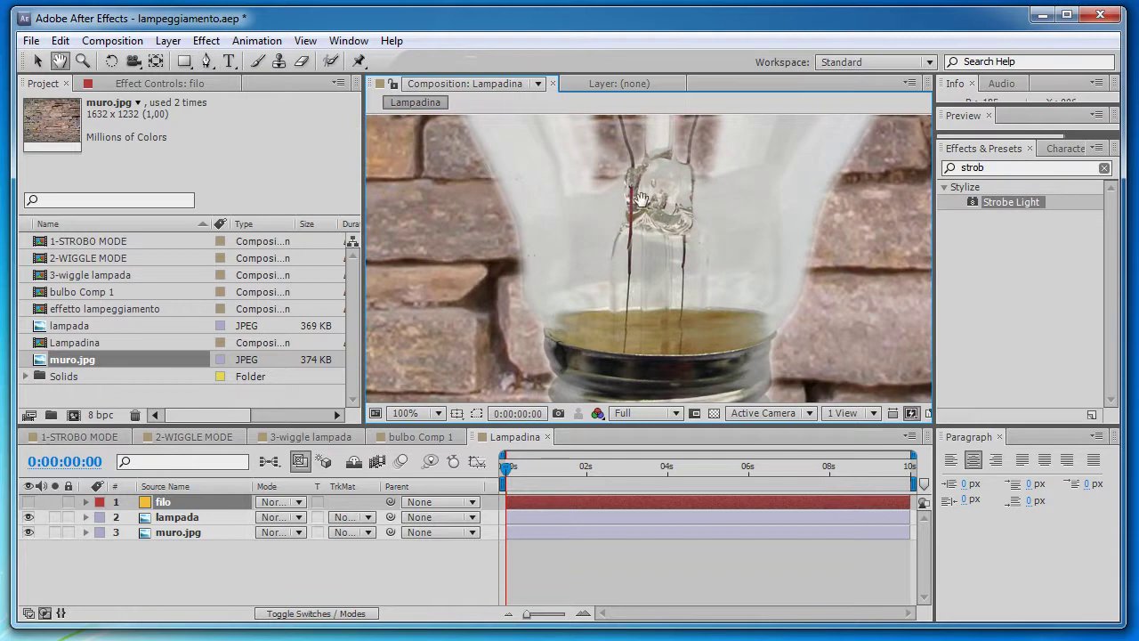
drag(634, 295, 637, 465)
click(163, 502)
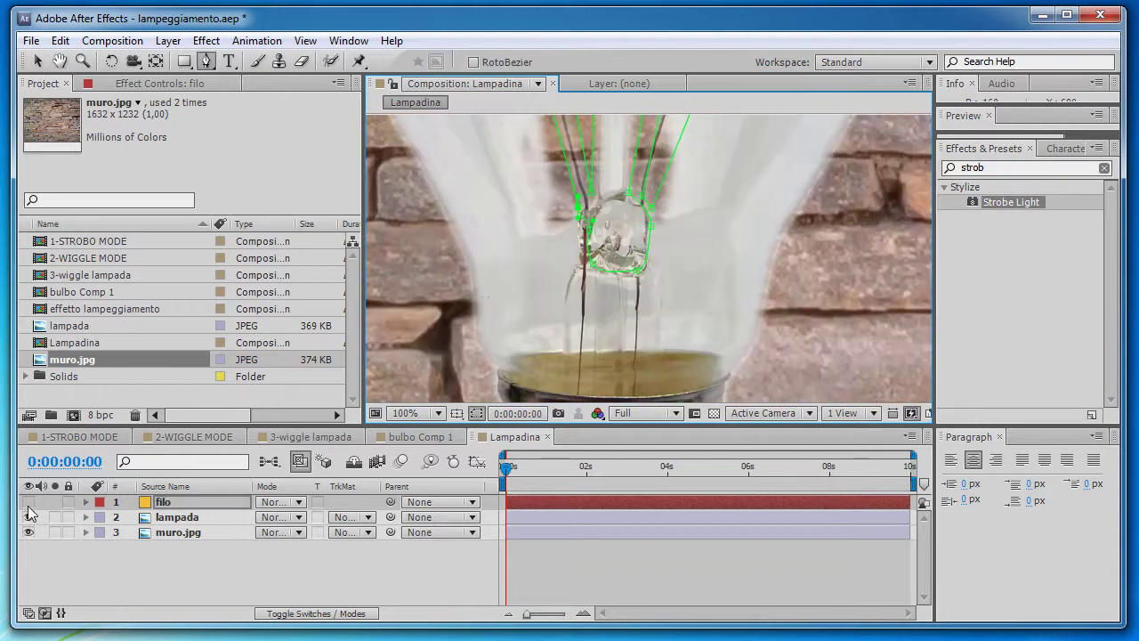
Show filo again and feather its mask edges to 25 pixels, hiding the mask outlines
click(29, 502)
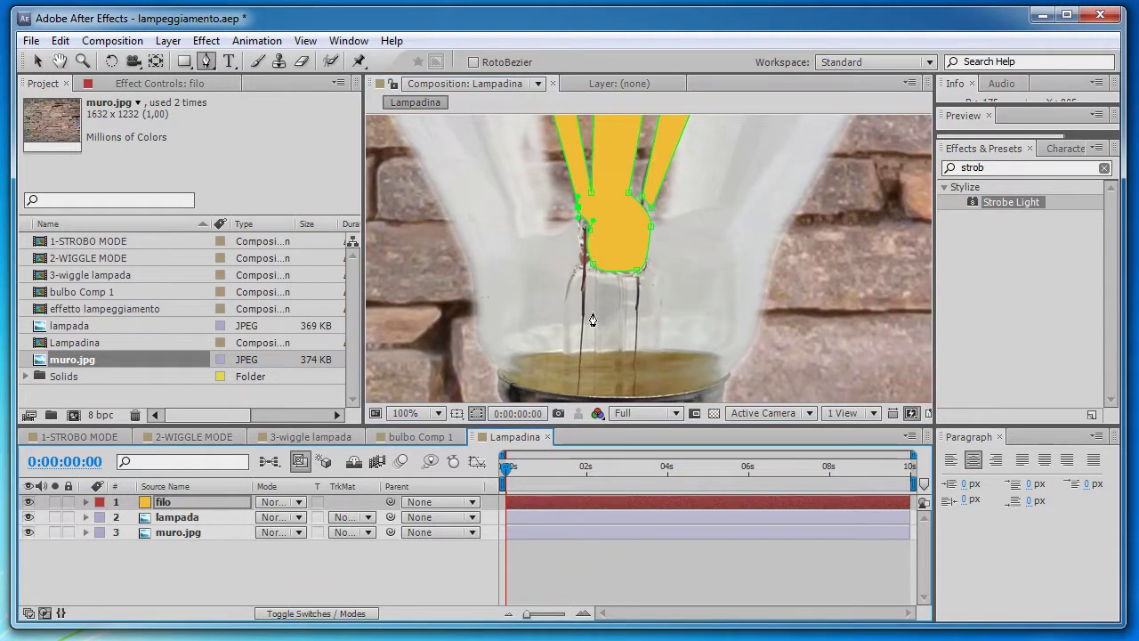
scroll(591, 318, up, 1)
scroll(628, 222, up, 1)
key(g)
key(f)
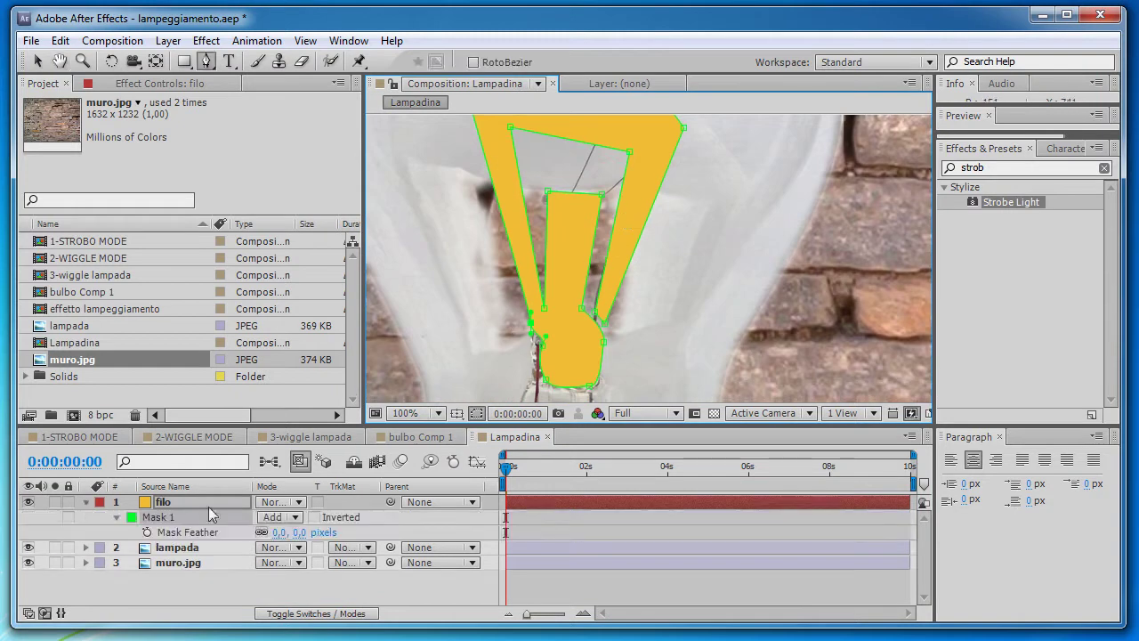
drag(287, 531, 310, 532)
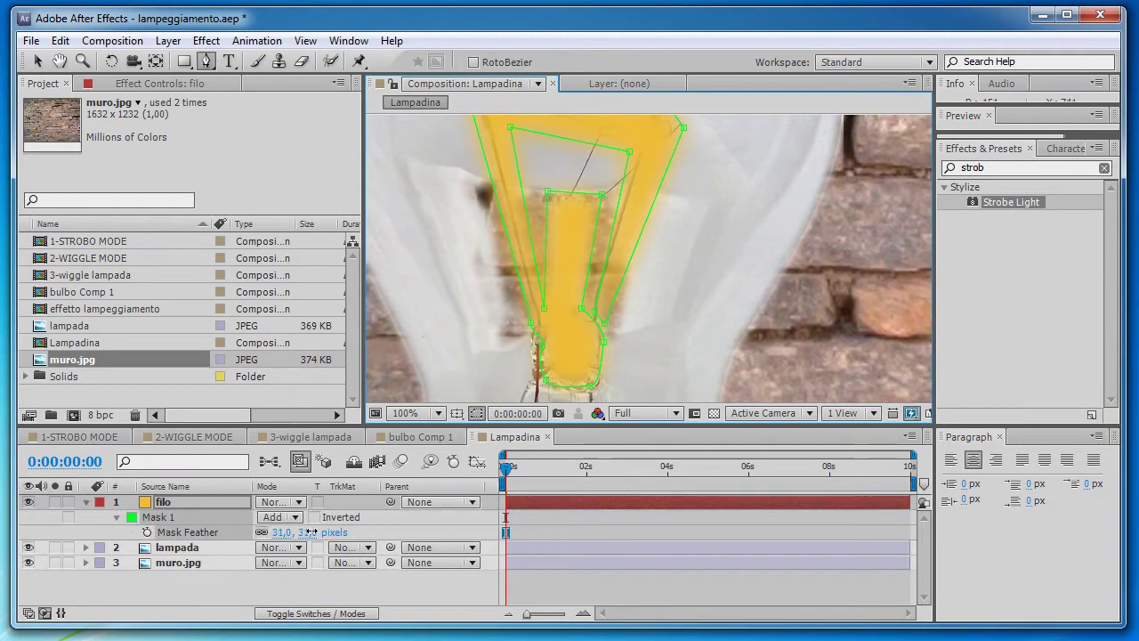
key(ctrl+shift+h)
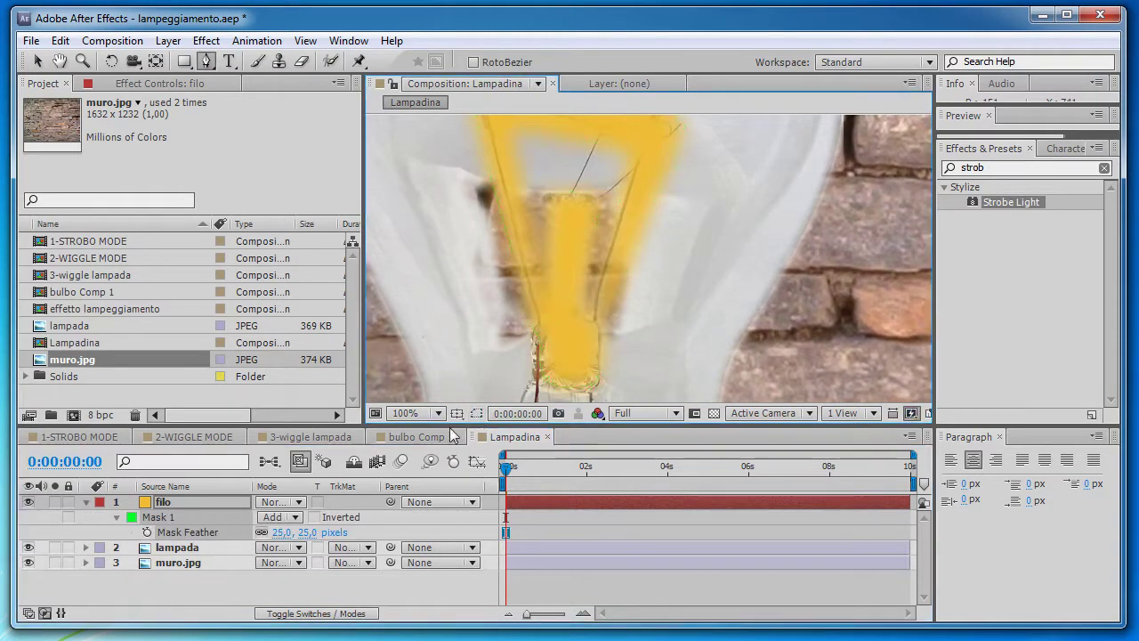
key(F4)
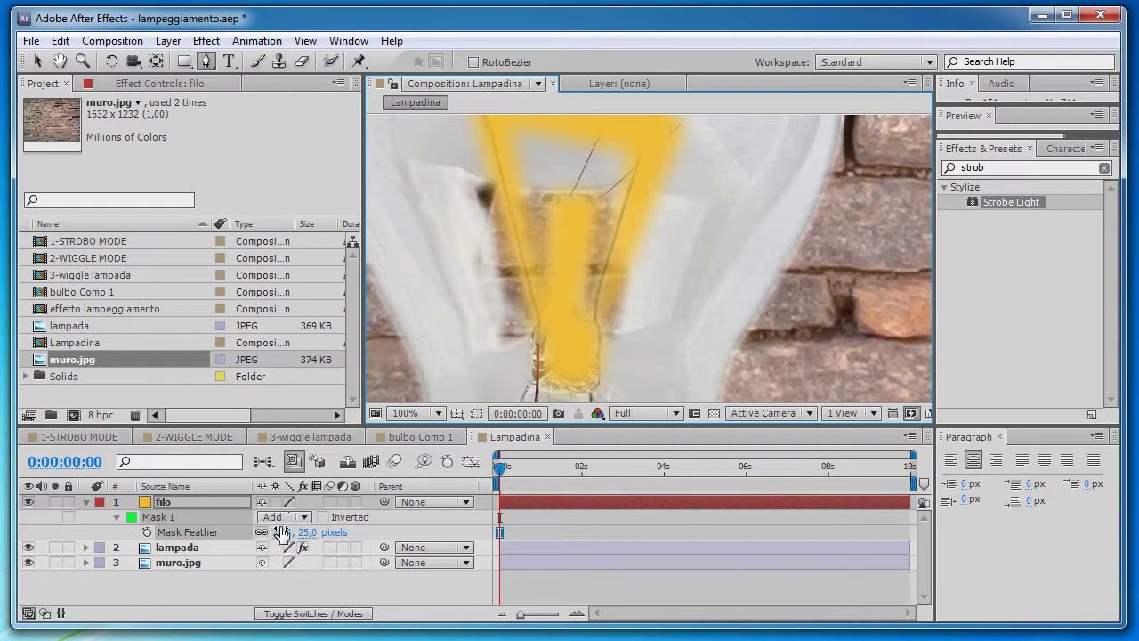
Set the filo solid's blending mode to Overlay
key(F4)
click(294, 502)
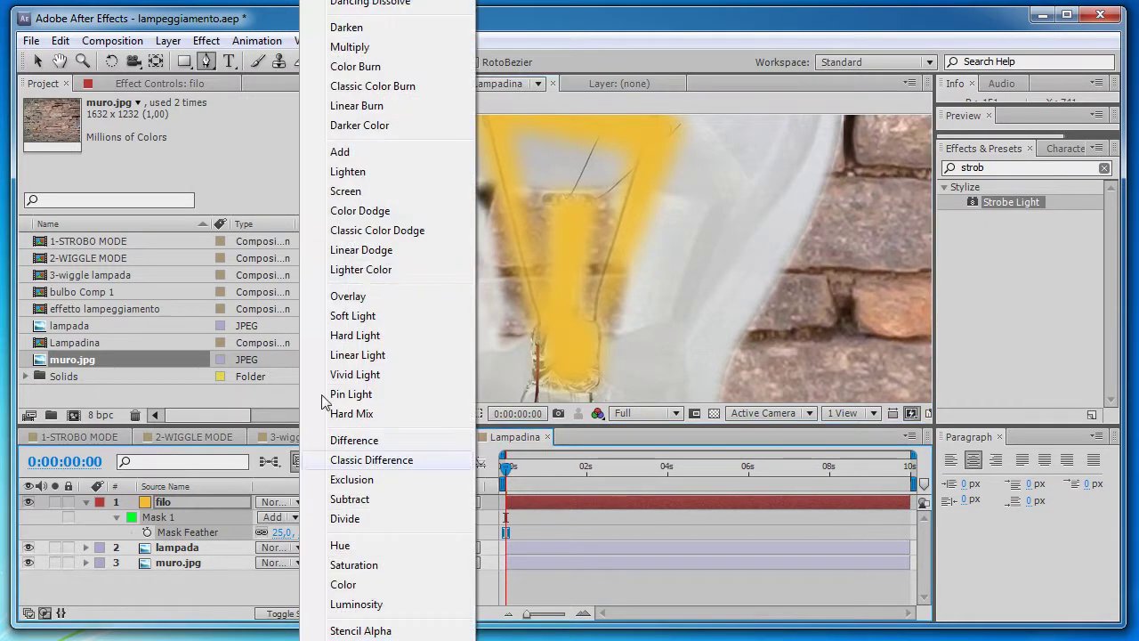
click(356, 299)
Search Effects & Presets for 'glow' to find the Stylize Glow effect
scroll(688, 239, down, 2)
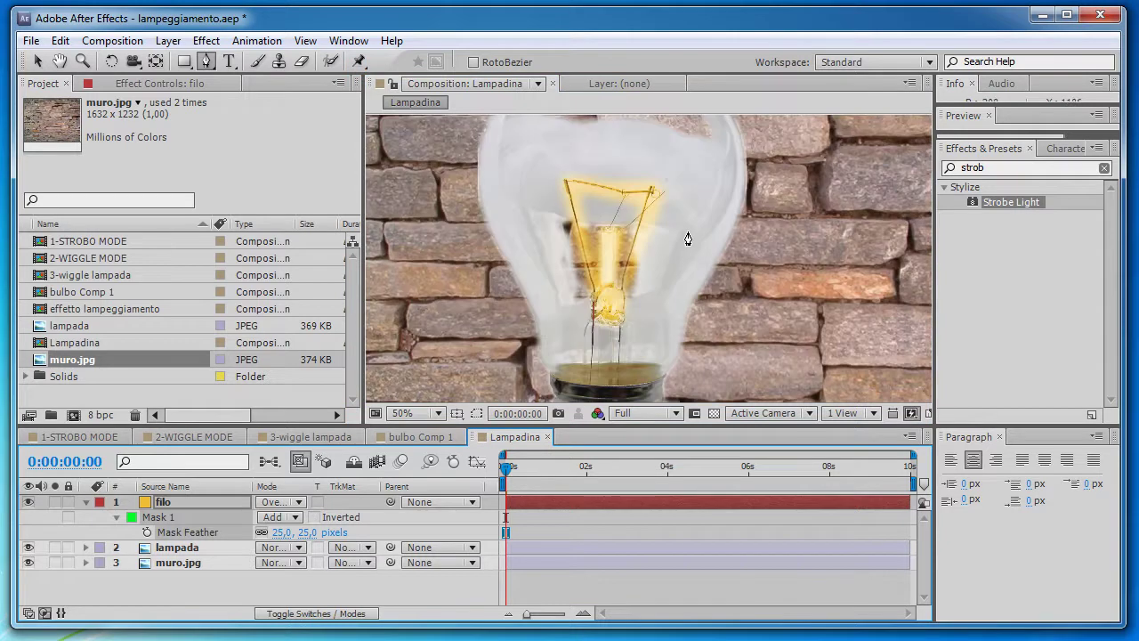
click(989, 169)
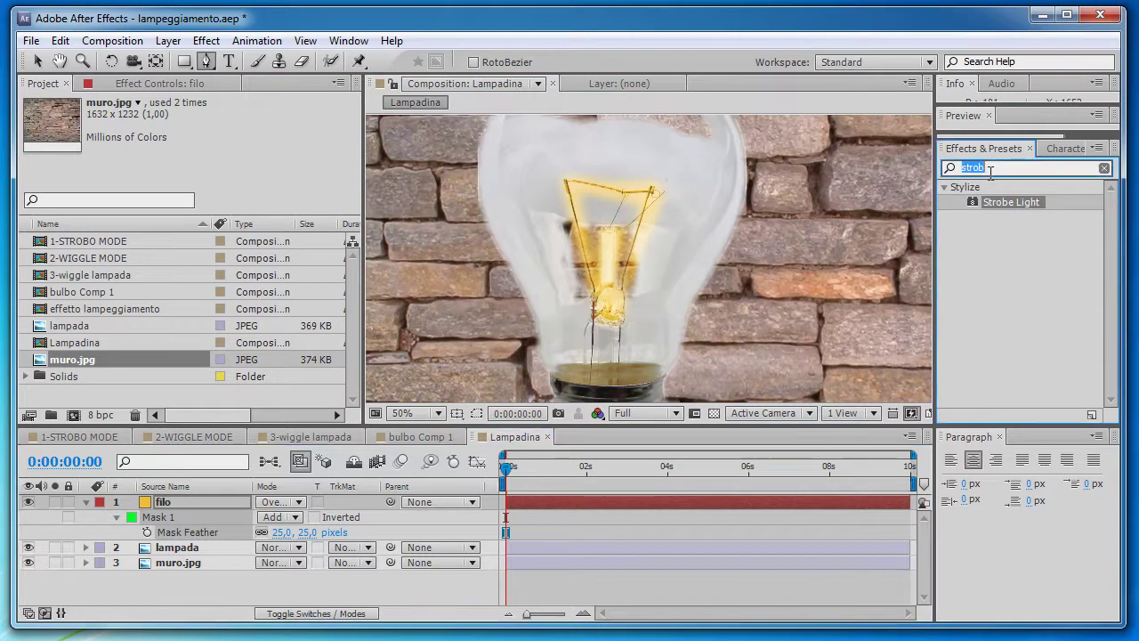
text(gl)
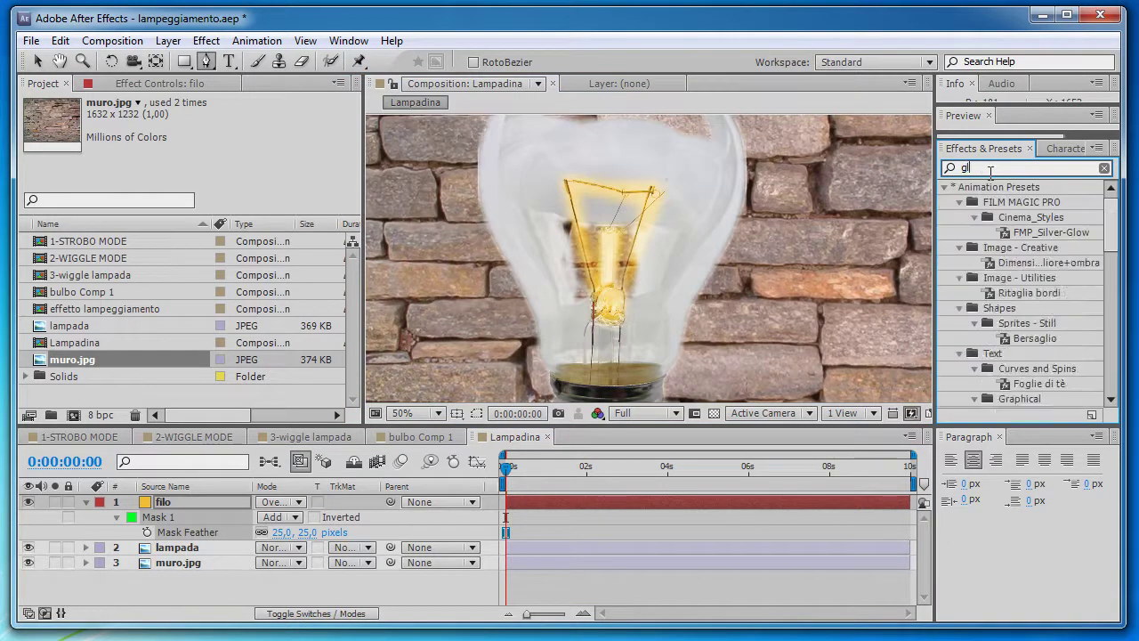
text(ow)
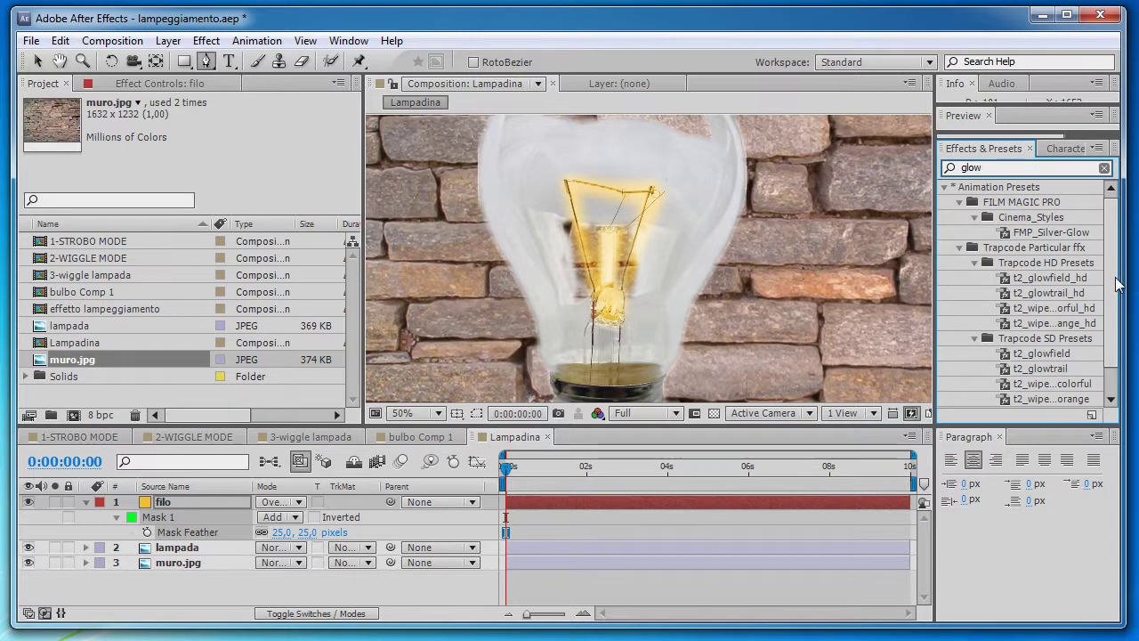
scroll(1018, 311, down, 1)
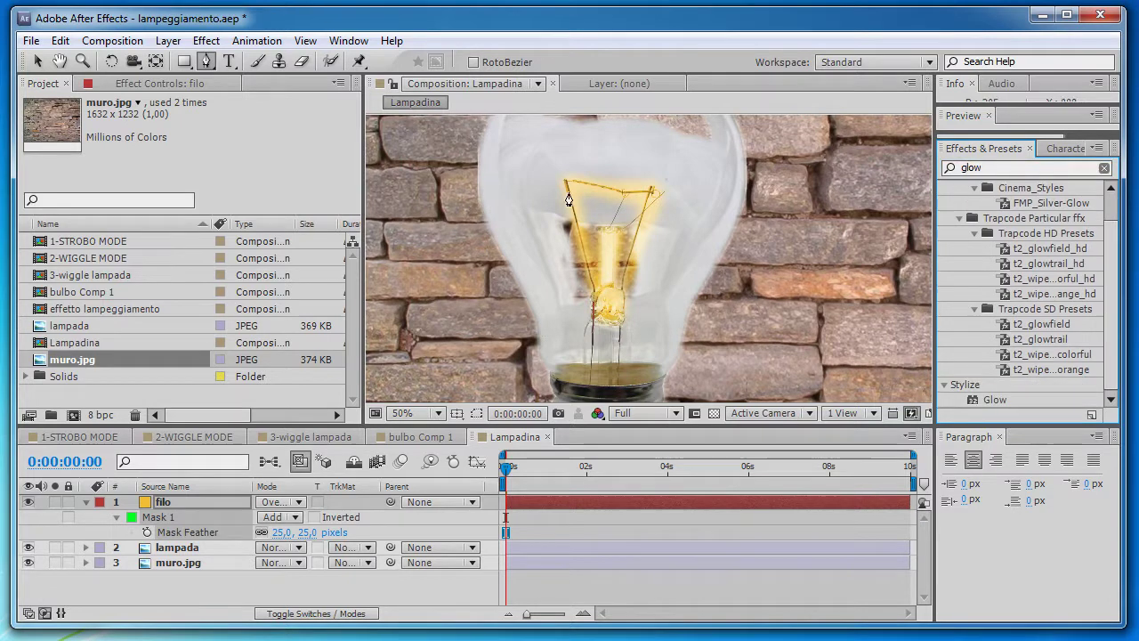
click(205, 40)
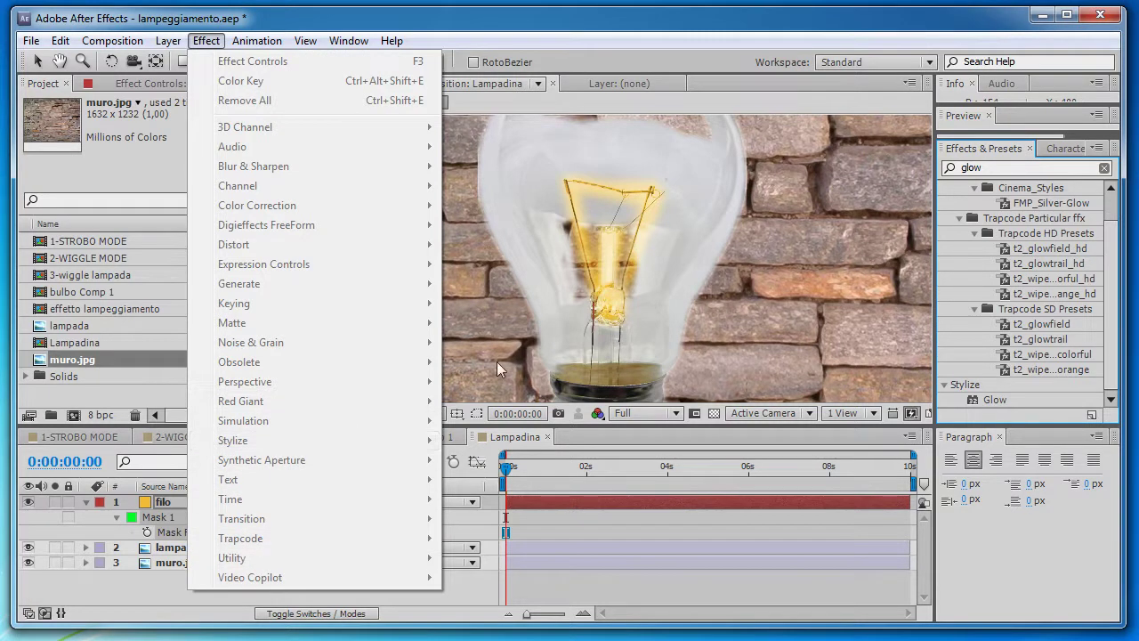
Apply Glow to filo with Radius 2, Threshold 80% and Intensity 5
drag(995, 400, 614, 259)
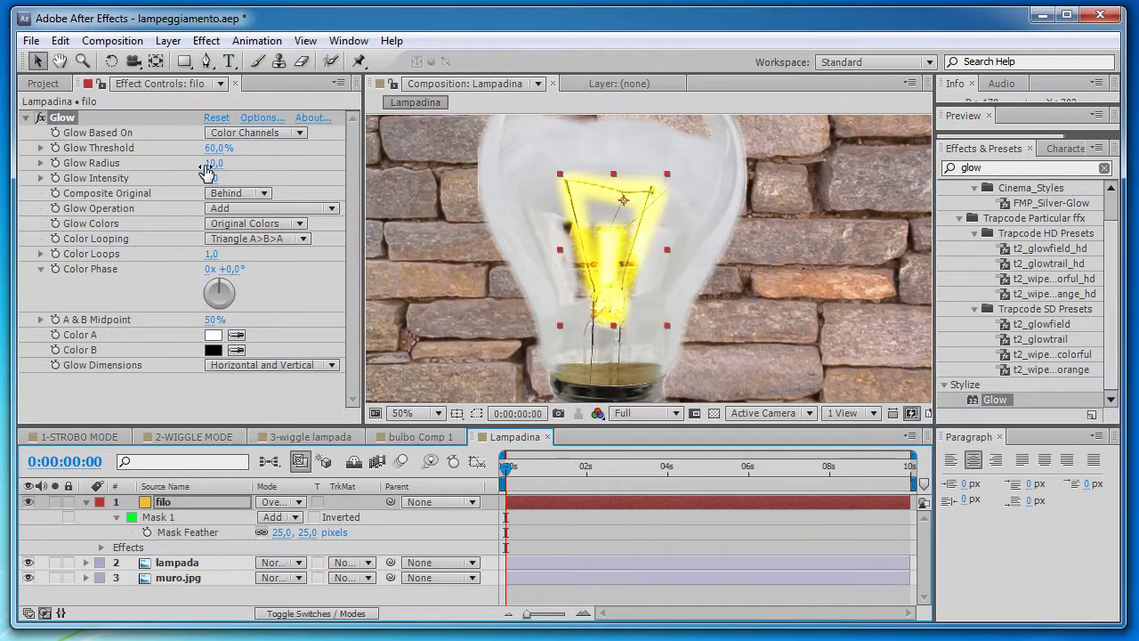
click(215, 163)
text(2)
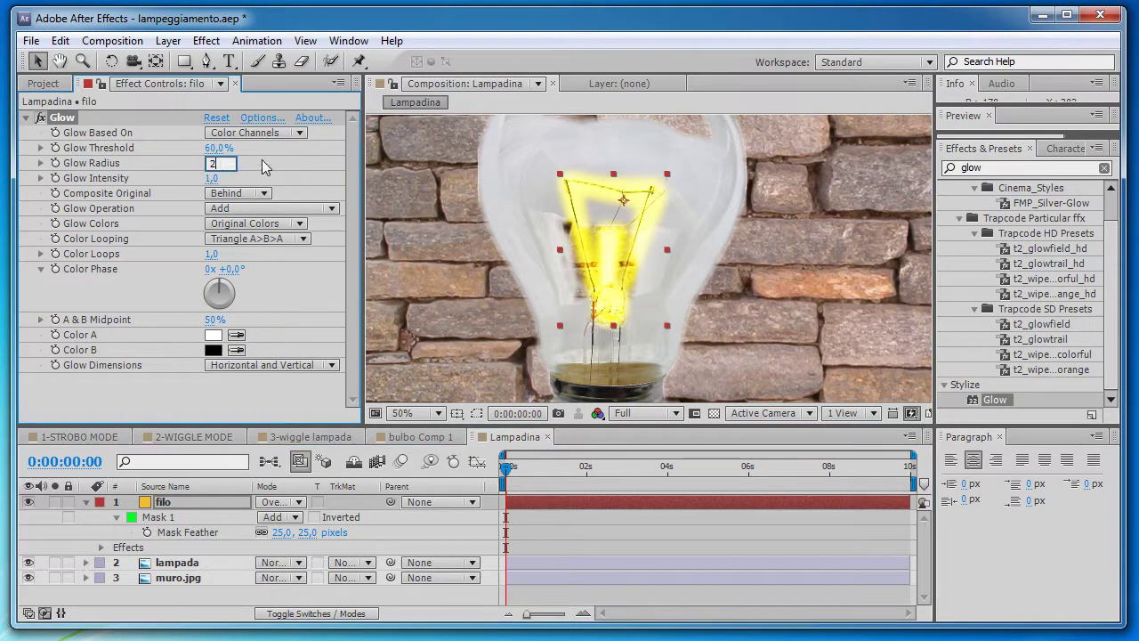
key(Return)
click(214, 148)
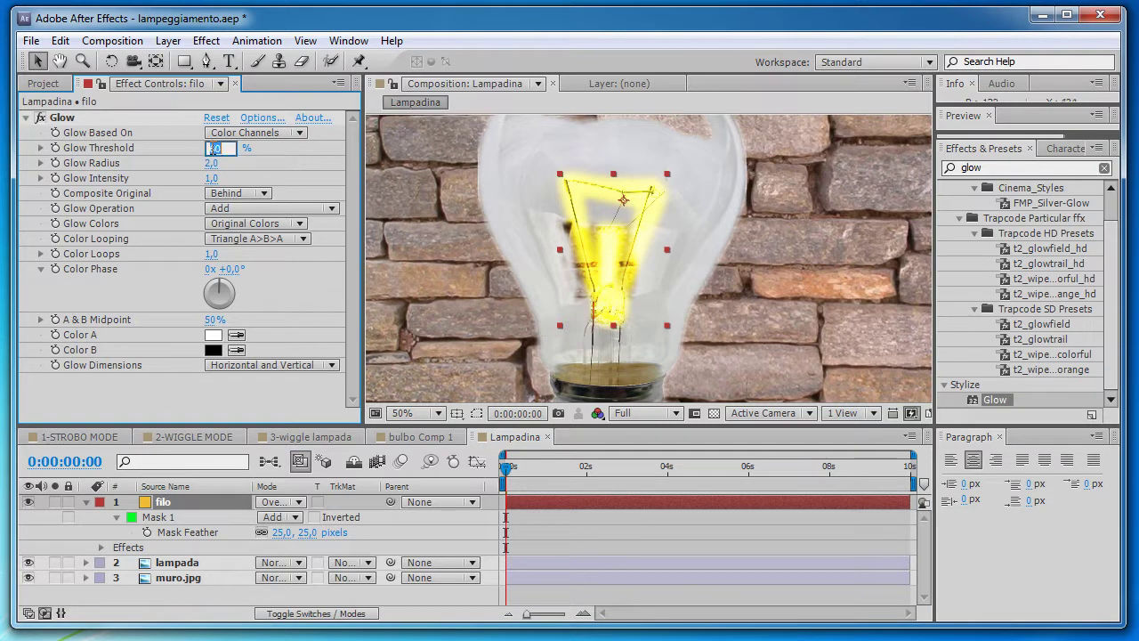
text(80)
key(Return)
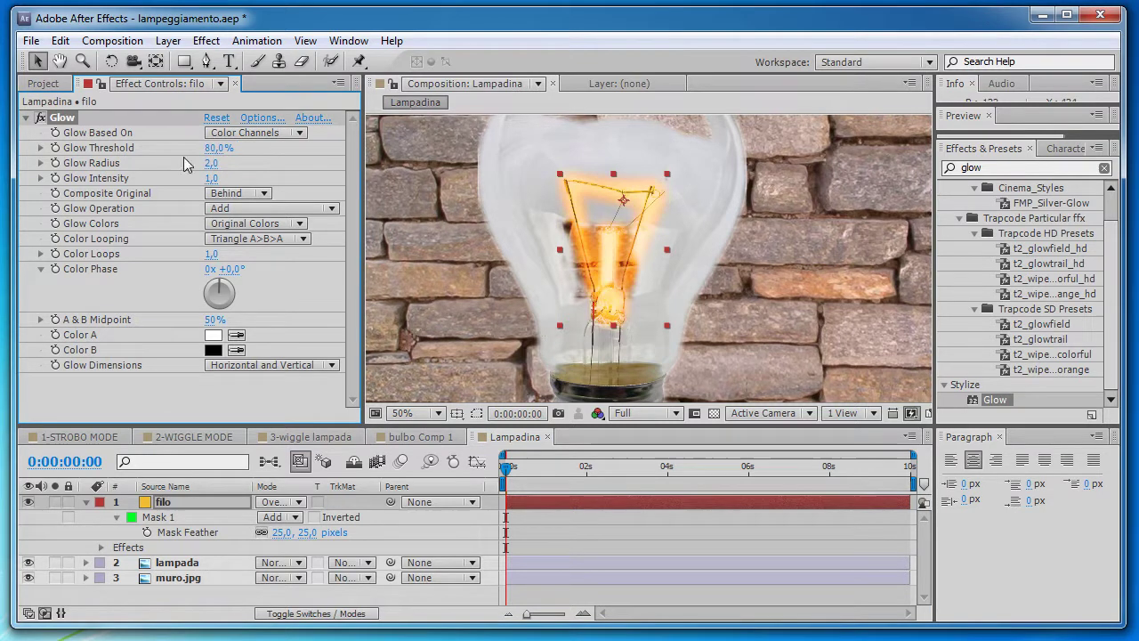
click(207, 179)
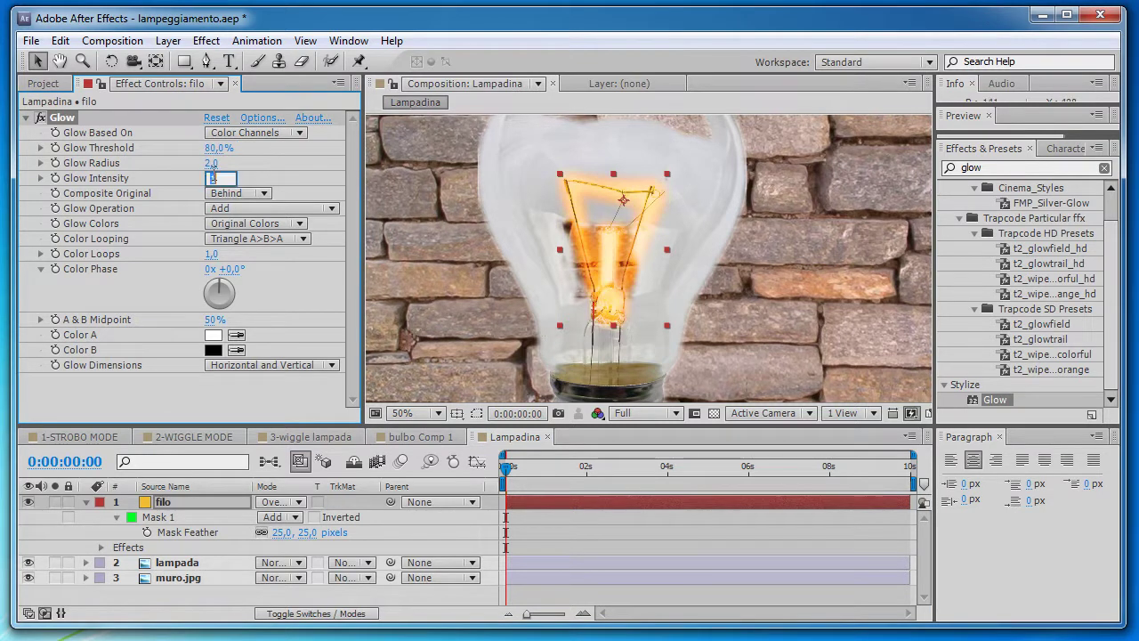
text(5)
key(Return)
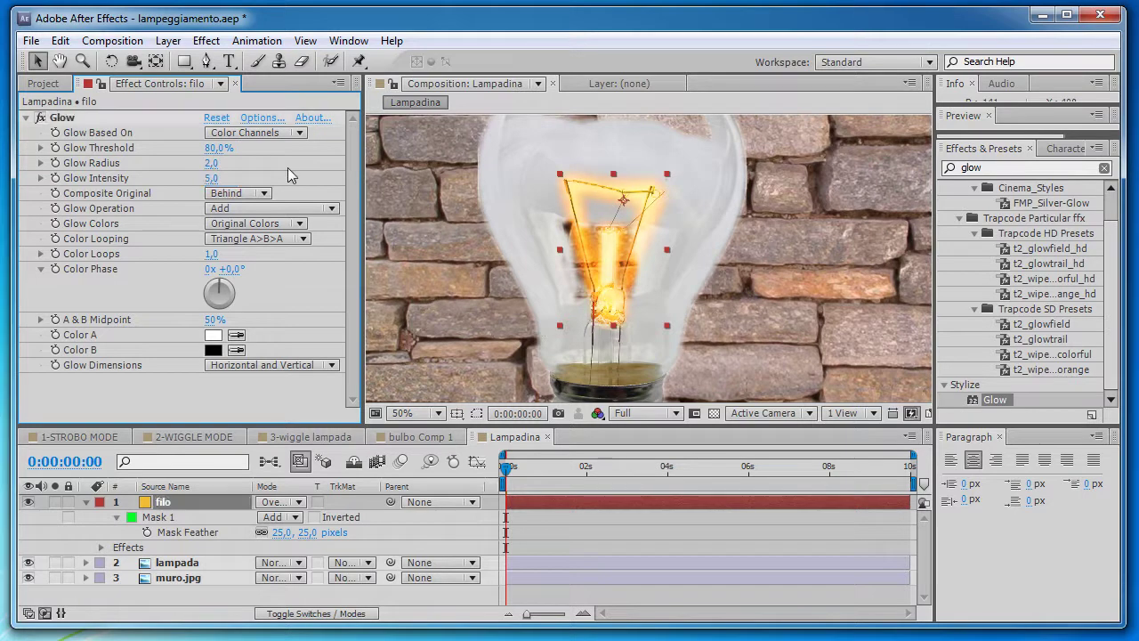
Raise the Glow Intensity to 5,6 while checking the glowing filament
key(comma)
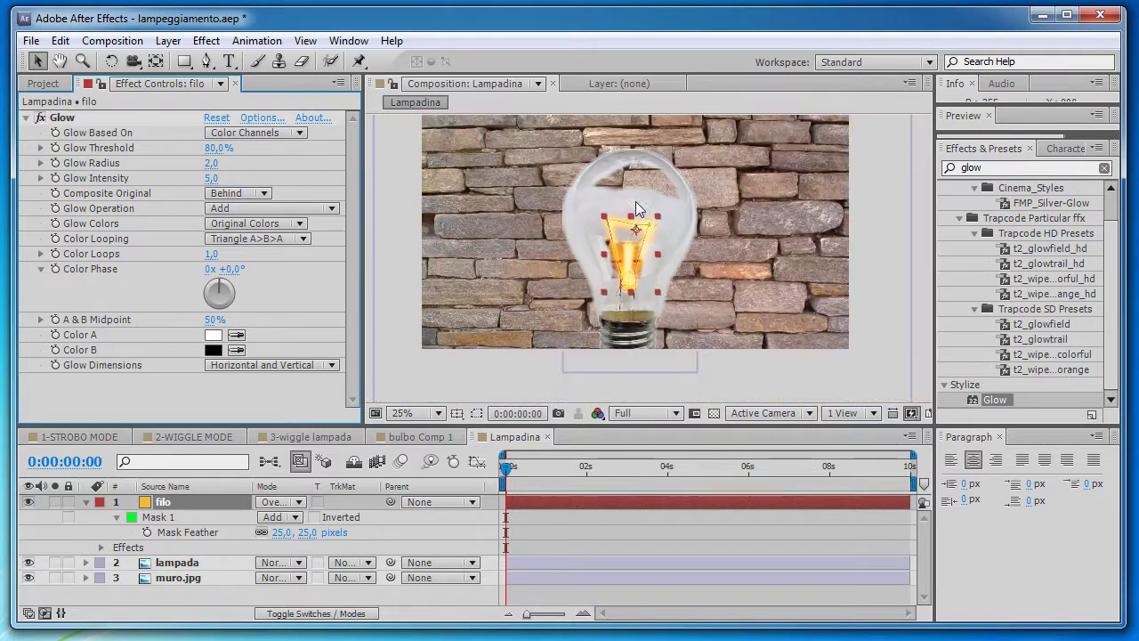
key(period)
key(period)
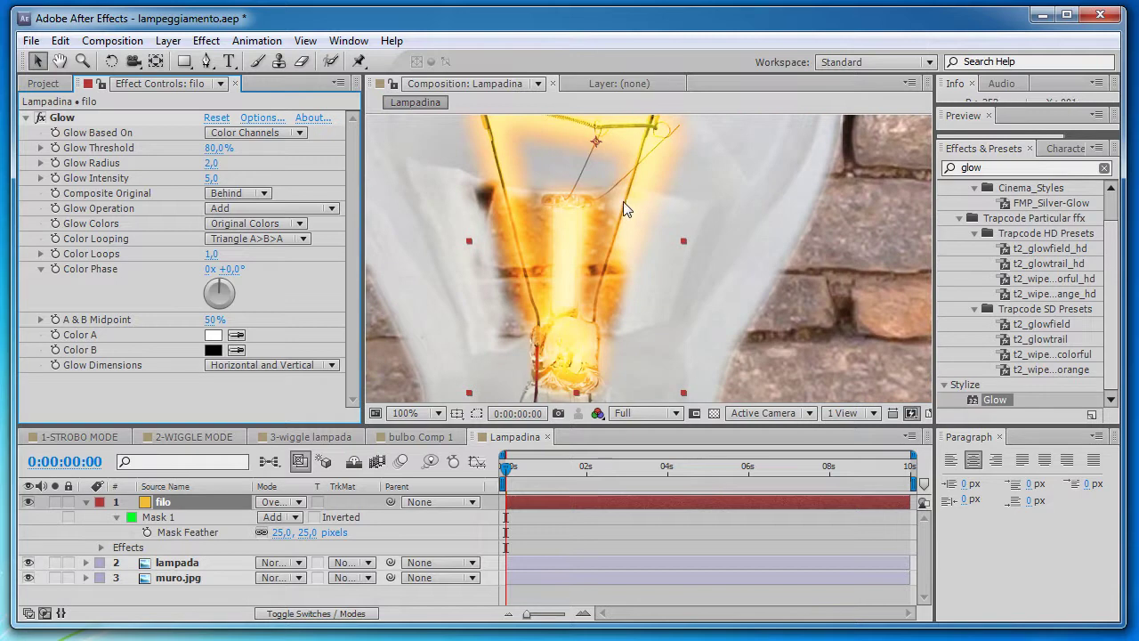
key(comma)
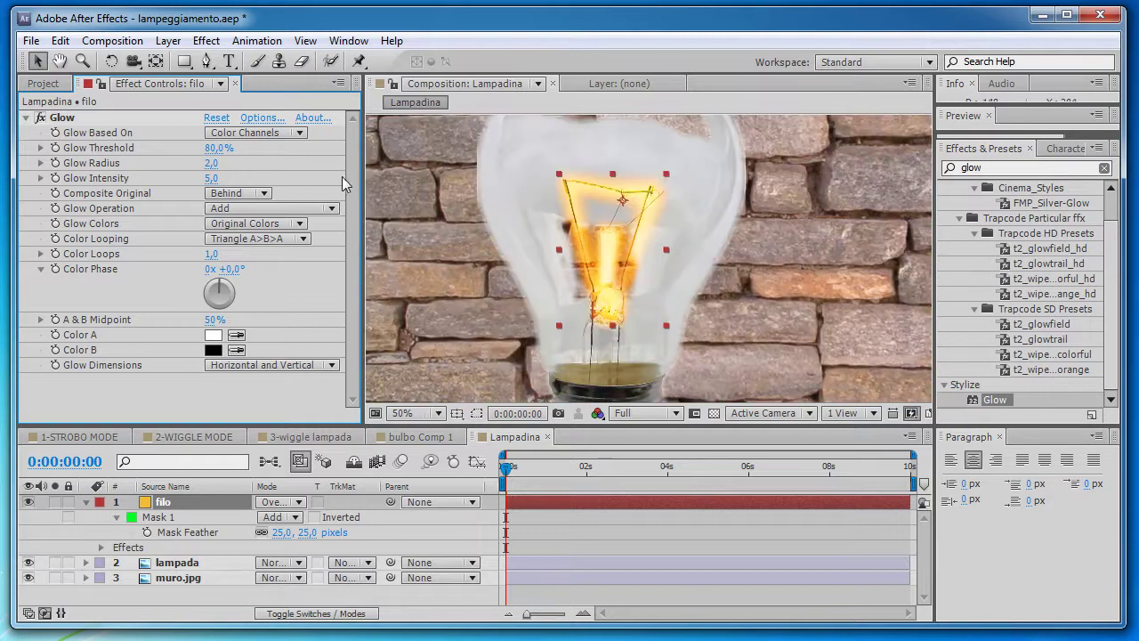
drag(211, 178, 276, 180)
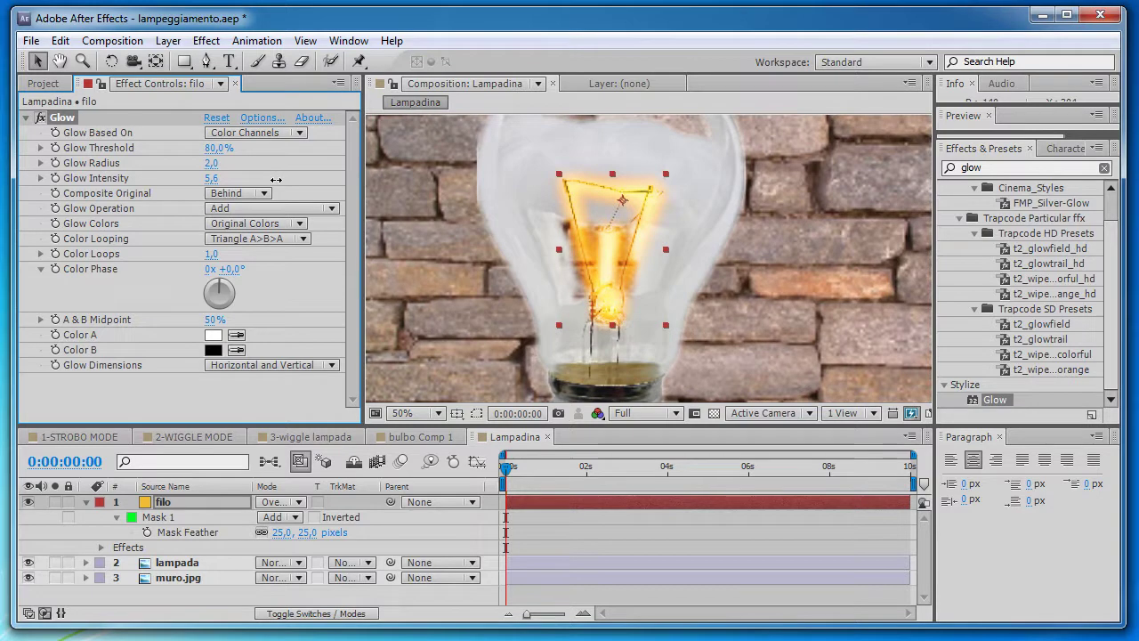
Settle the Glow Threshold at 80% after trying 78%, then select the lampada layer
click(213, 148)
text(80)
key(Return)
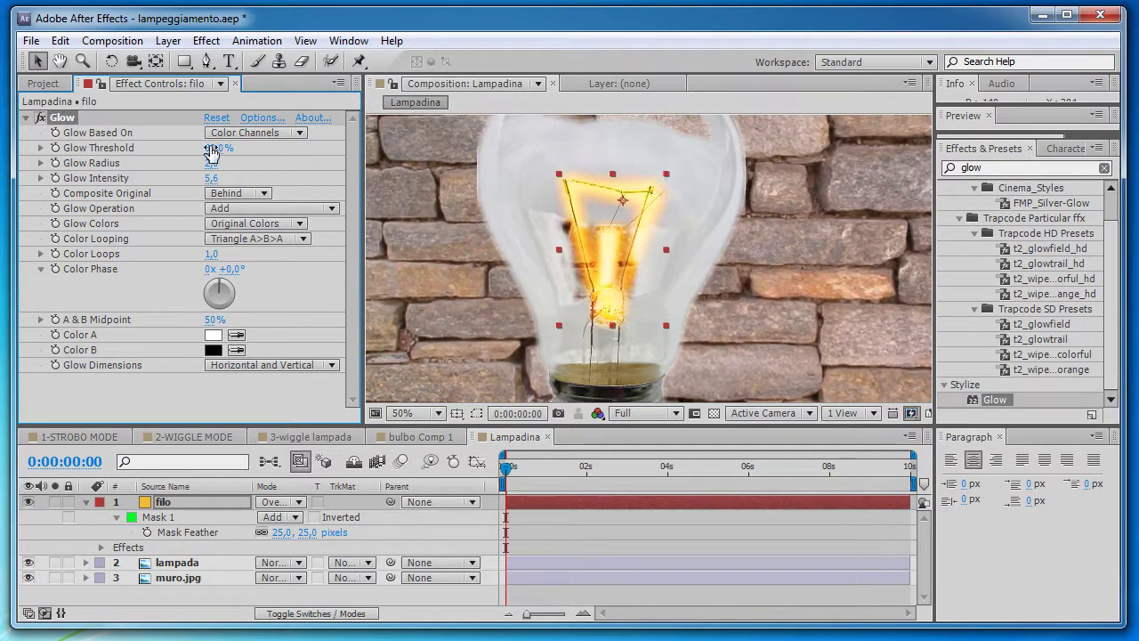
click(214, 149)
text(7)
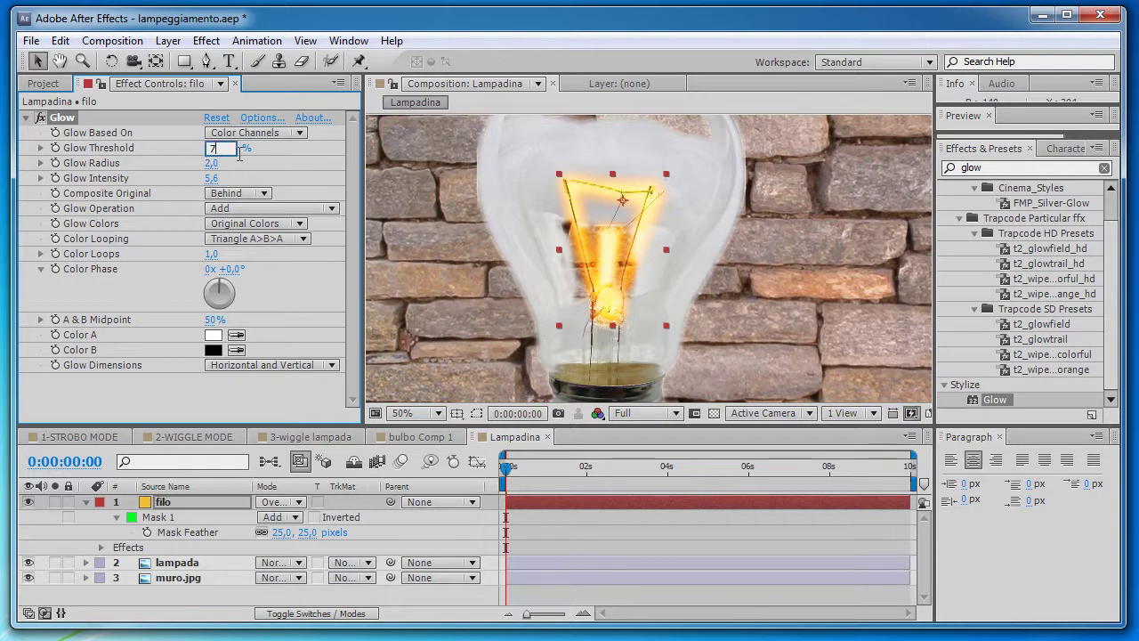
text(8)
key(Return)
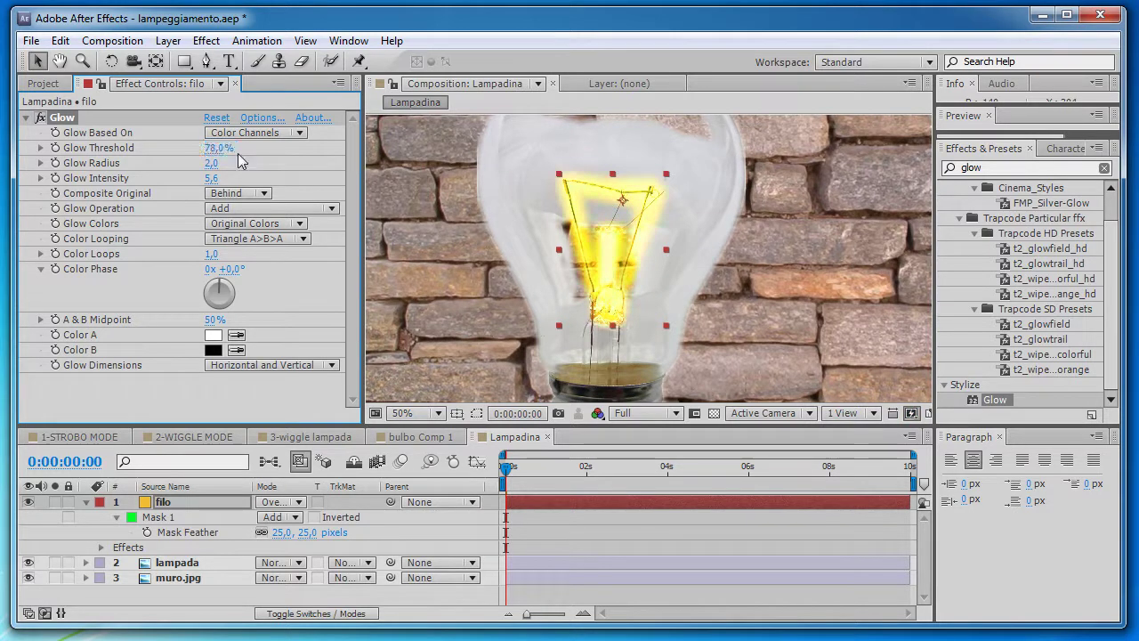
click(210, 163)
click(210, 150)
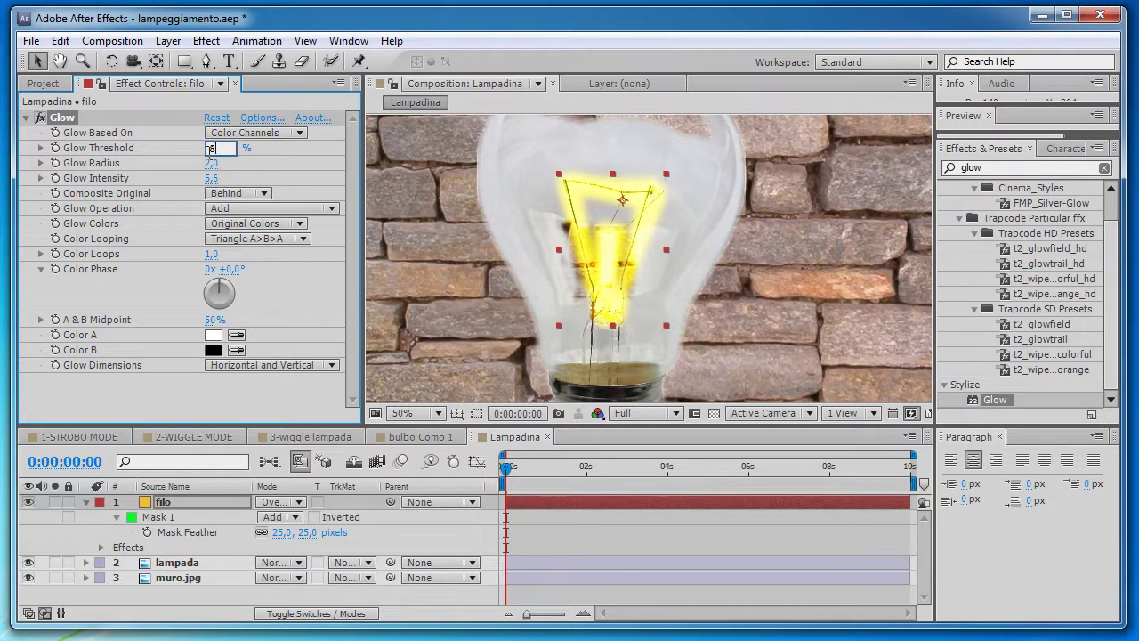
text(0)
key(Return)
click(238, 370)
scroll(506, 290, down, 2)
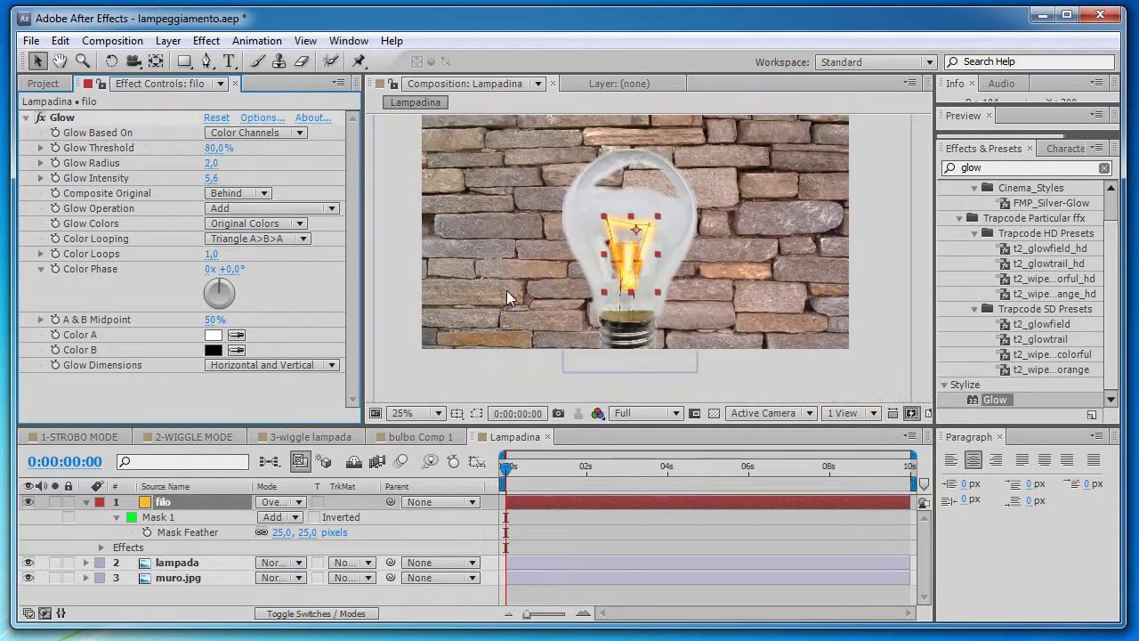
click(172, 566)
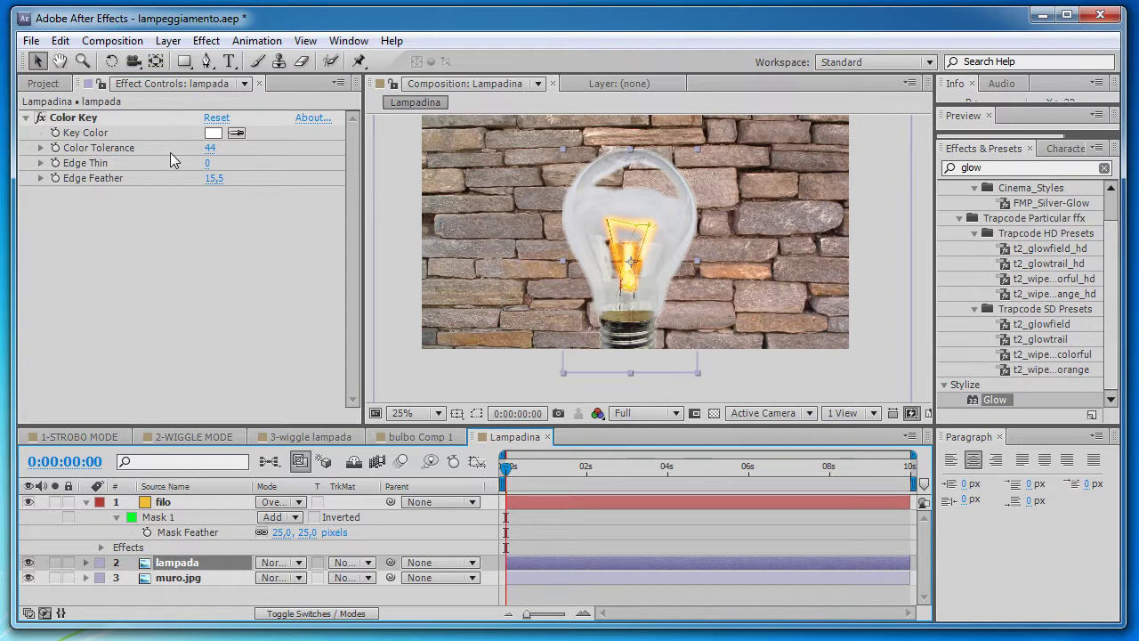
Duplicate the lampada layer and start a Pen mask up the bulb's left side
key(ctrl+d)
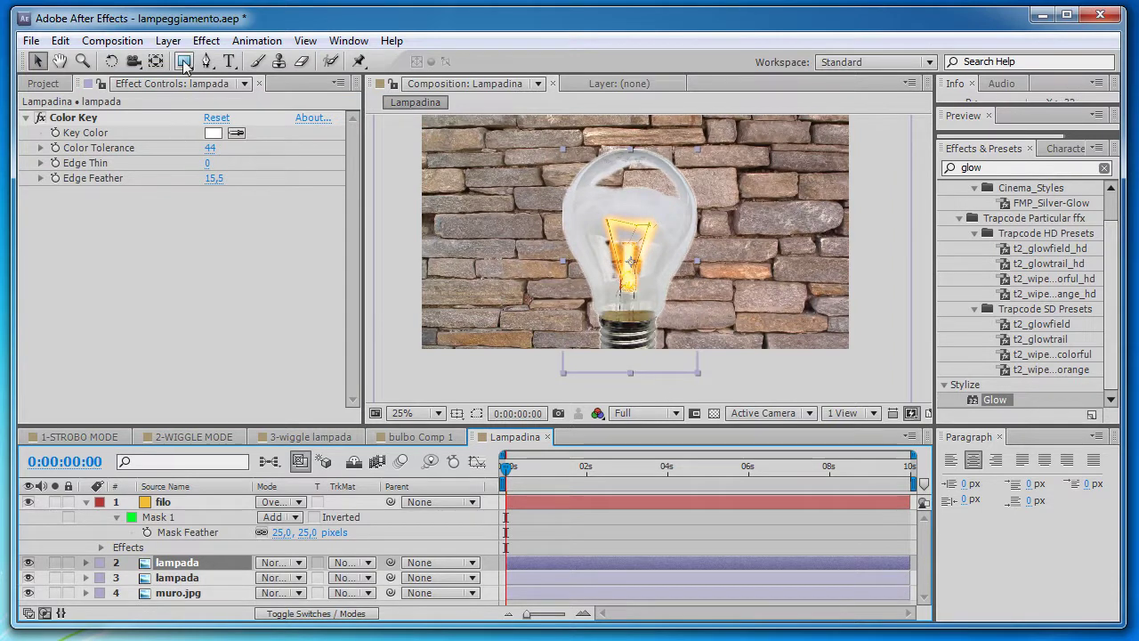
click(206, 60)
key(period)
key(period)
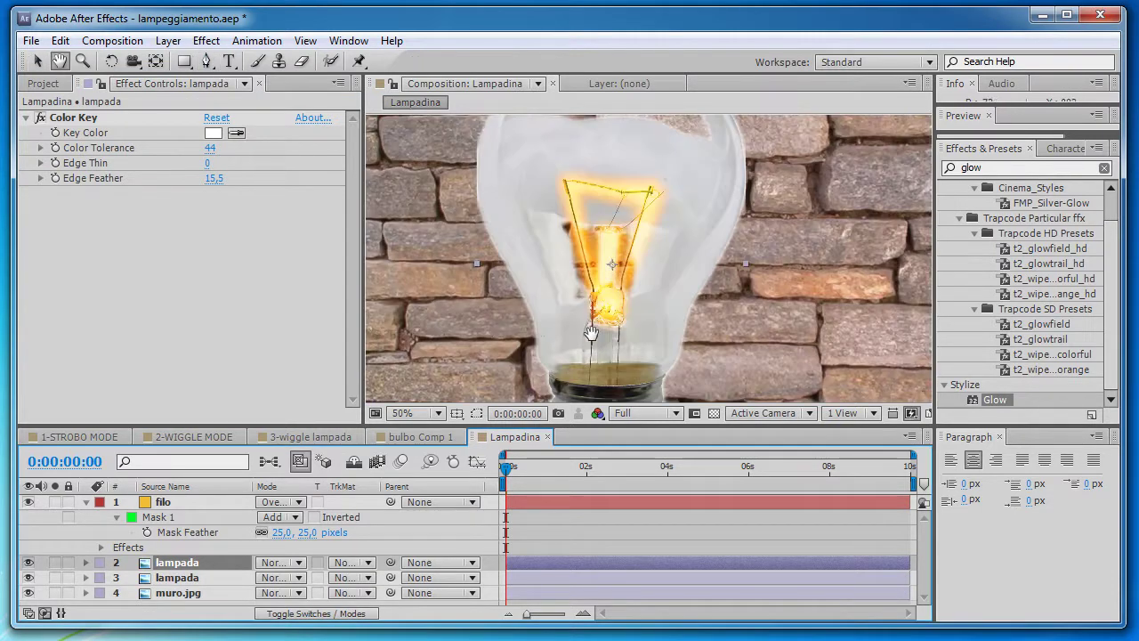
click(552, 383)
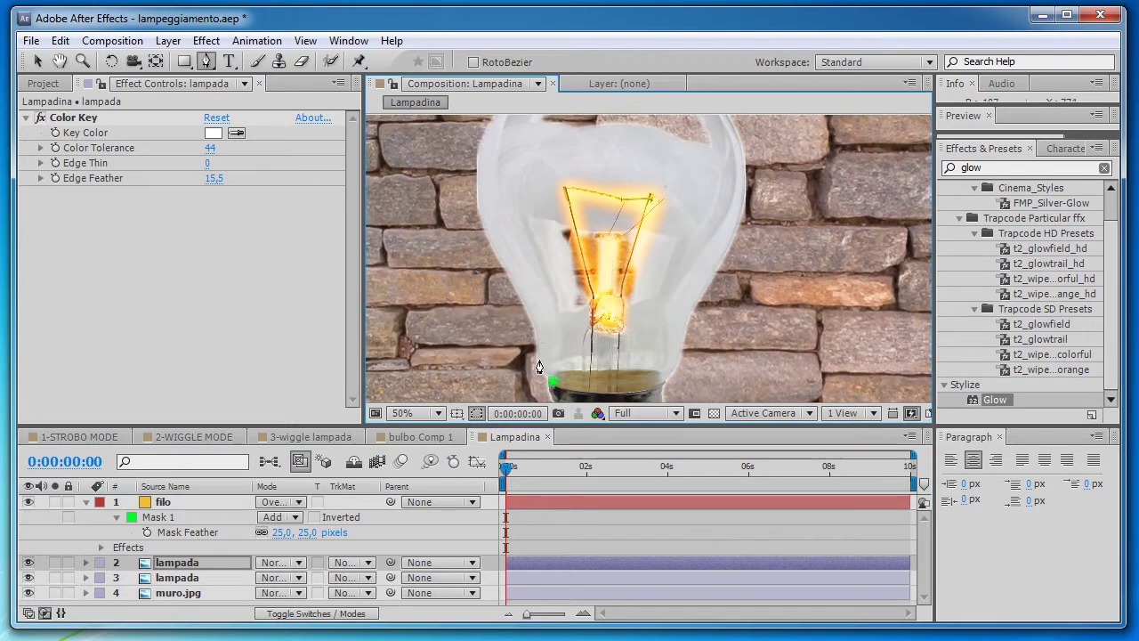
click(539, 357)
scroll(503, 271, up, 3)
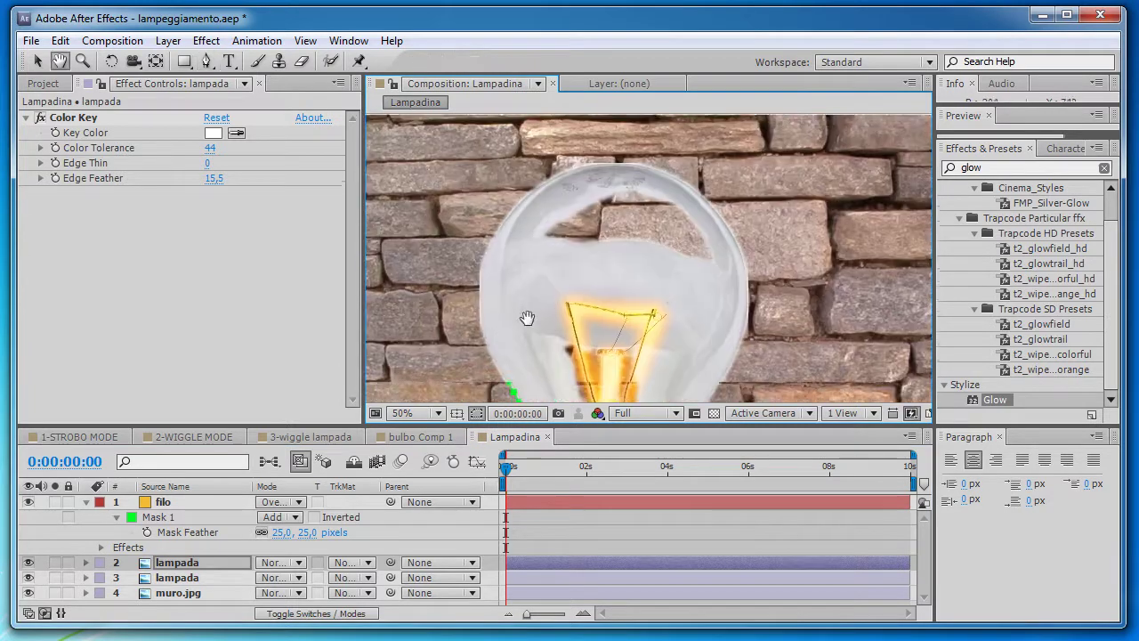
click(478, 314)
Trace the mask over the bulb's top and right edge, closing it above the screw base
click(504, 232)
click(523, 196)
click(602, 169)
click(634, 169)
click(705, 186)
click(728, 233)
click(751, 283)
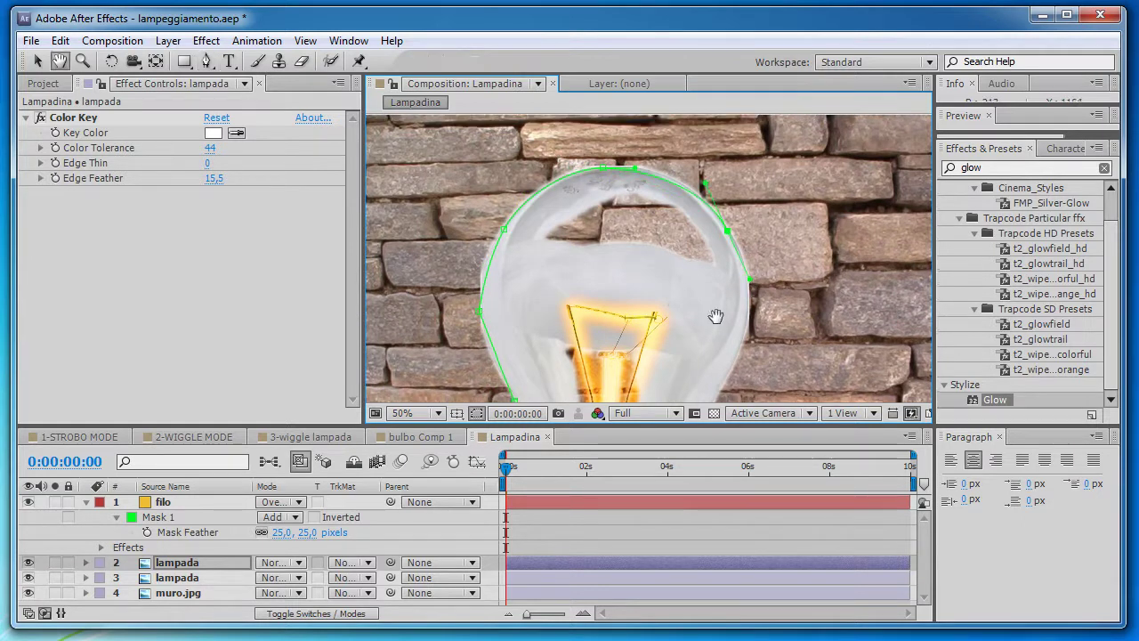
drag(752, 285, 712, 135)
drag(690, 229, 656, 276)
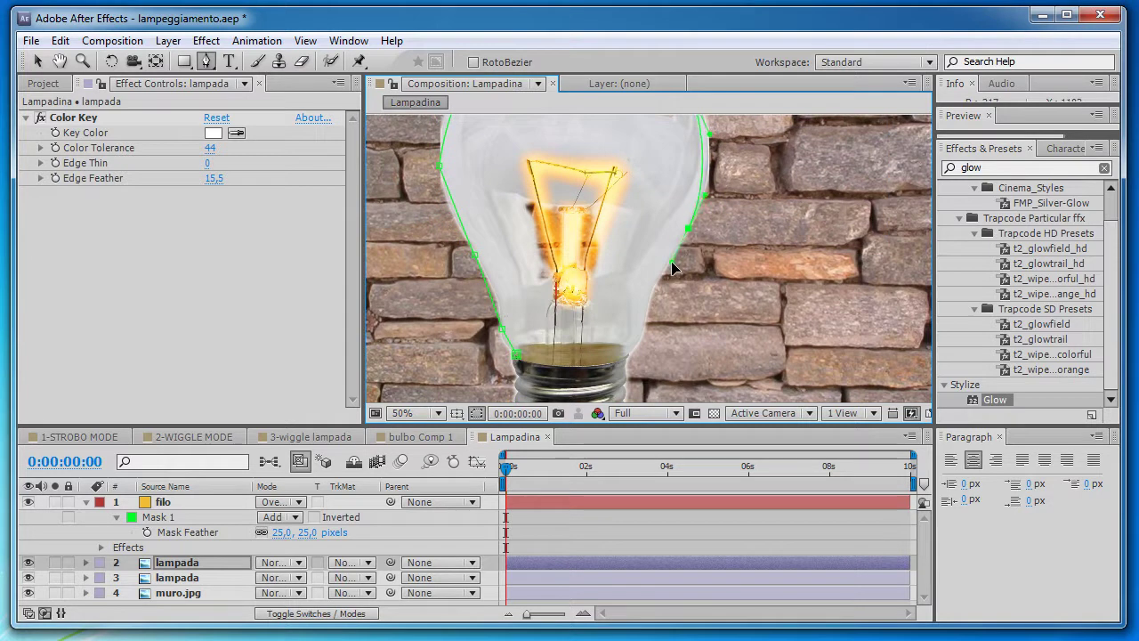
drag(650, 317, 623, 363)
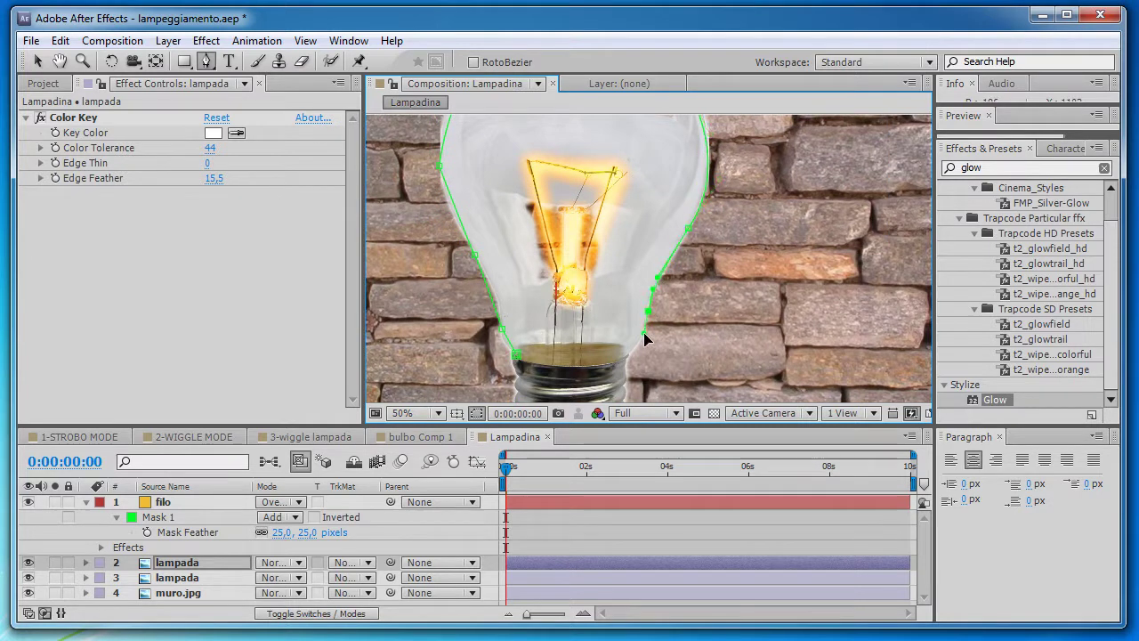
click(552, 370)
click(516, 363)
scroll(602, 168, down, 4)
scroll(497, 346, down, 1)
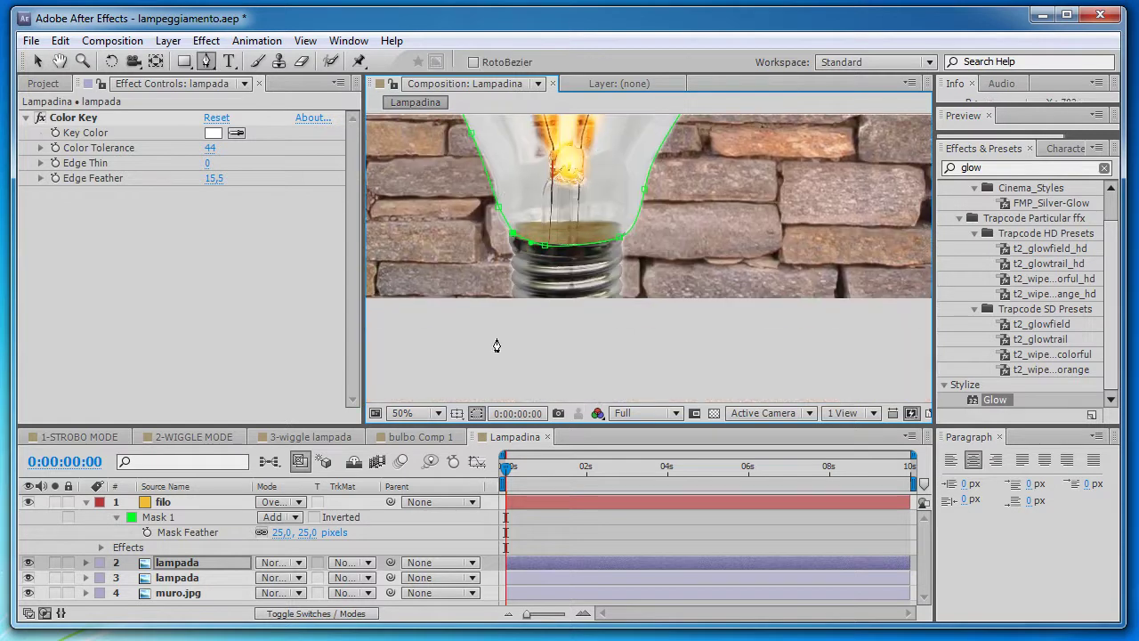
click(169, 578)
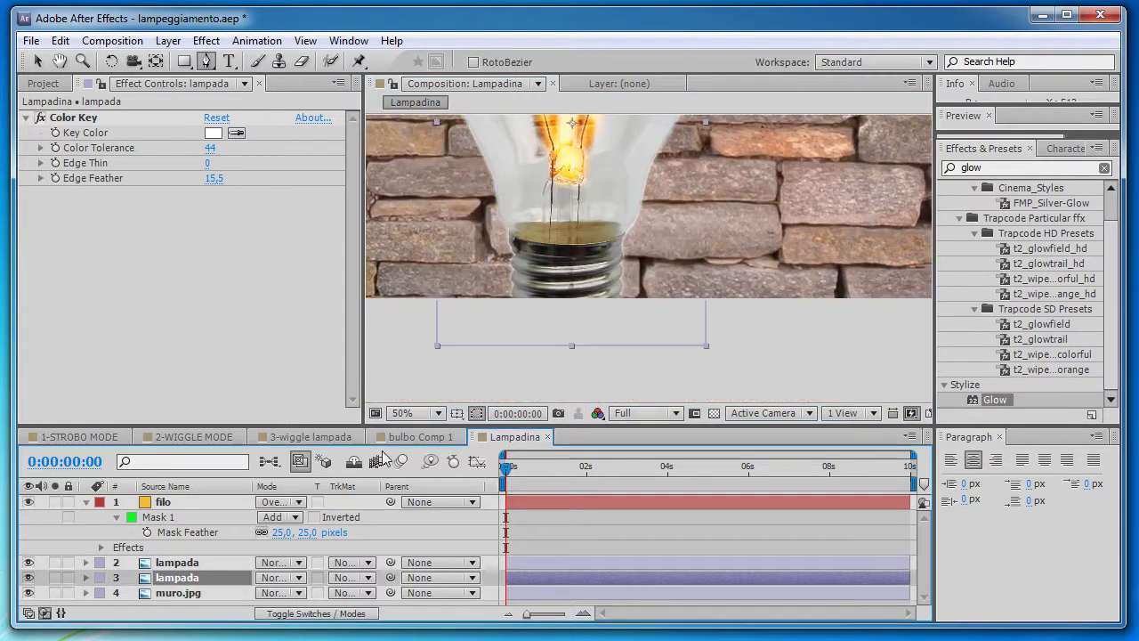
Rename the masked glass copy to bulbo
click(212, 564)
key(Return)
text(bulbo)
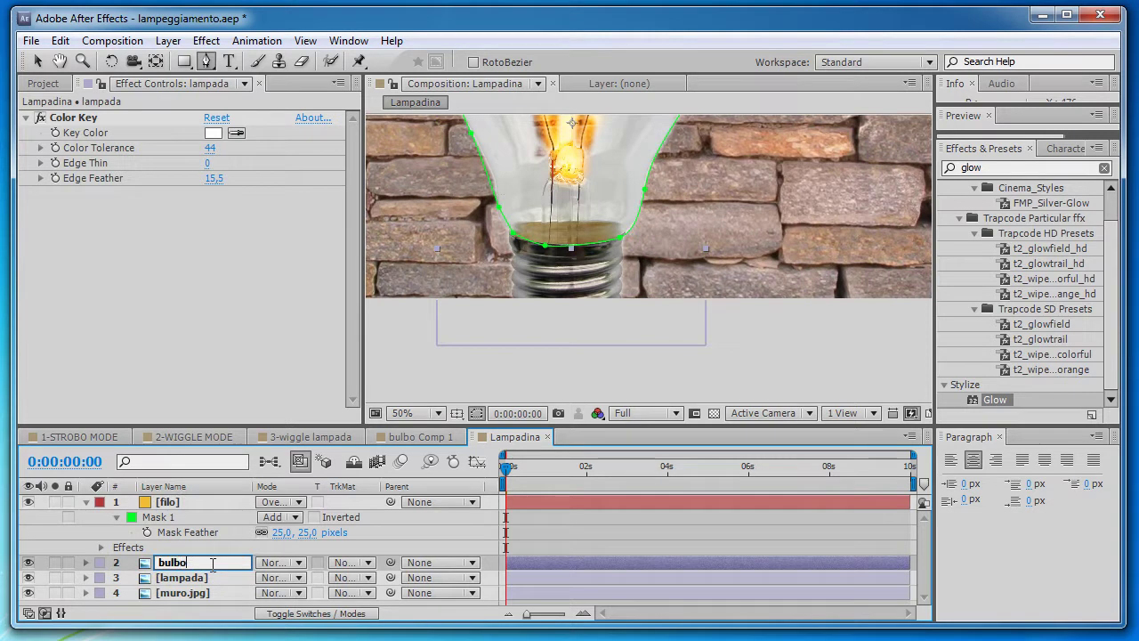
key(Return)
Draw a Pen mask around the screw base on the lower lampada copy
scroll(617, 275, up, 1)
scroll(617, 275, up, 1)
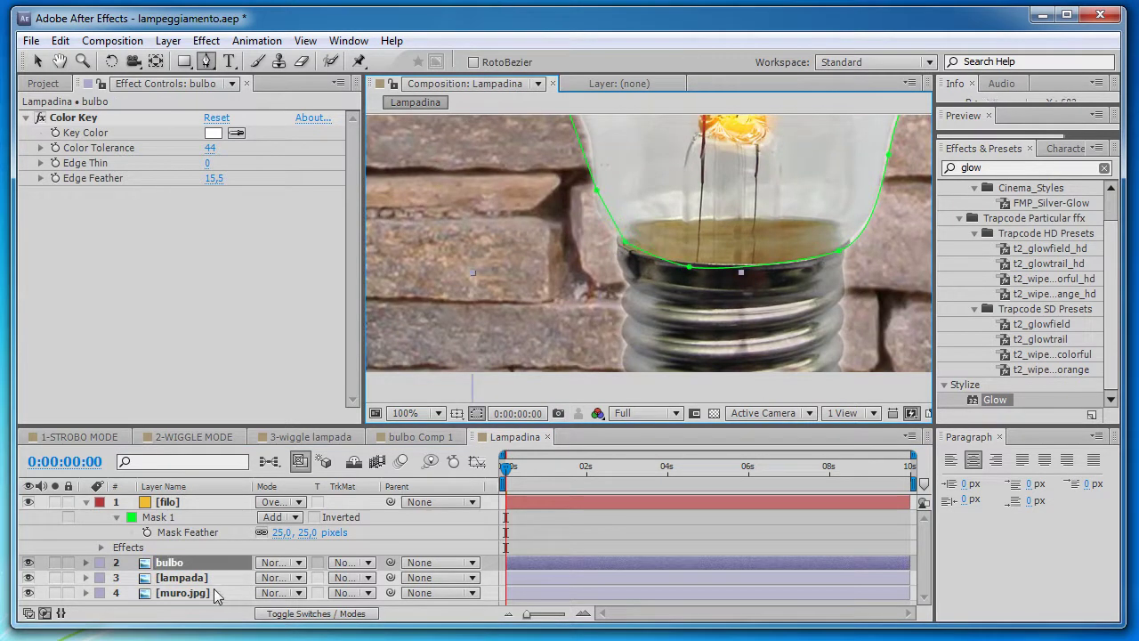
click(187, 578)
click(613, 244)
drag(609, 380, 619, 383)
click(854, 387)
drag(852, 240, 785, 236)
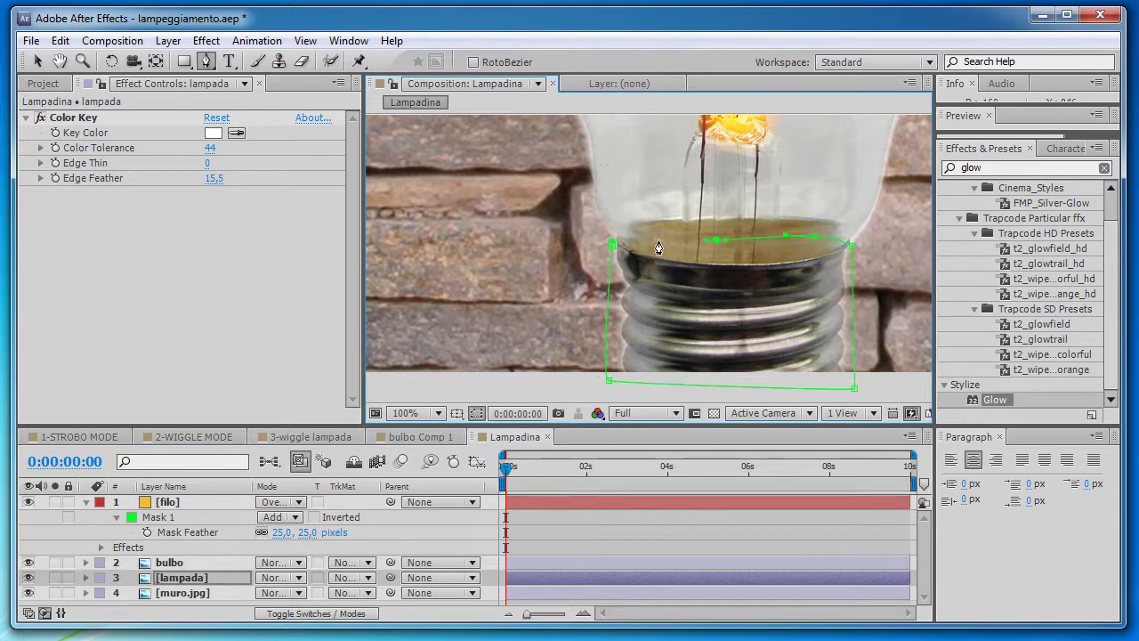
click(612, 245)
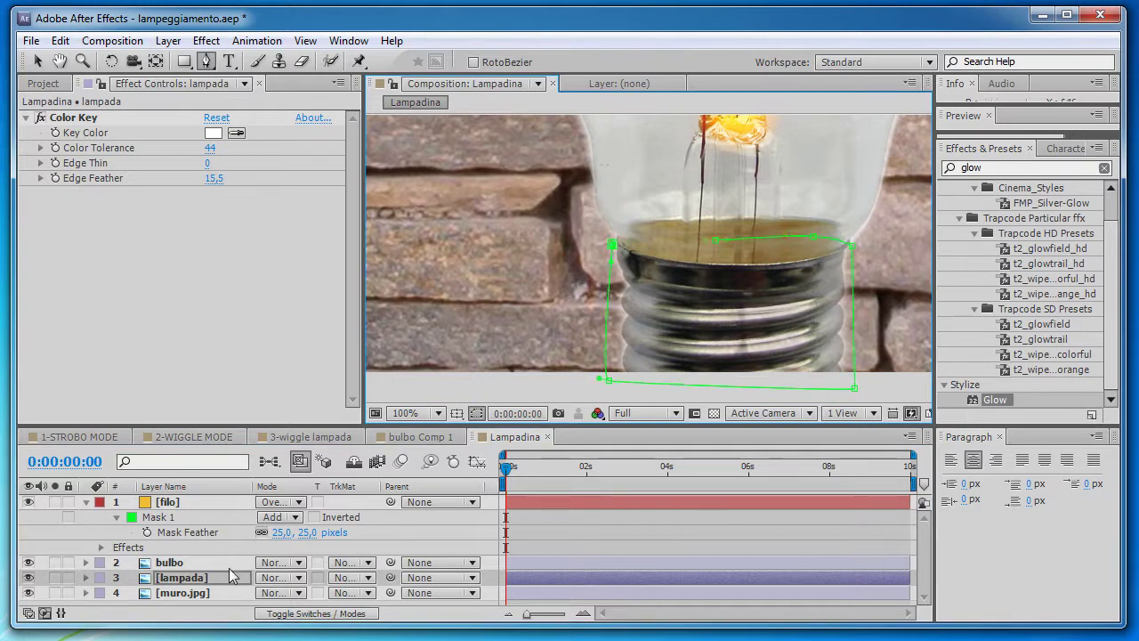
click(611, 244)
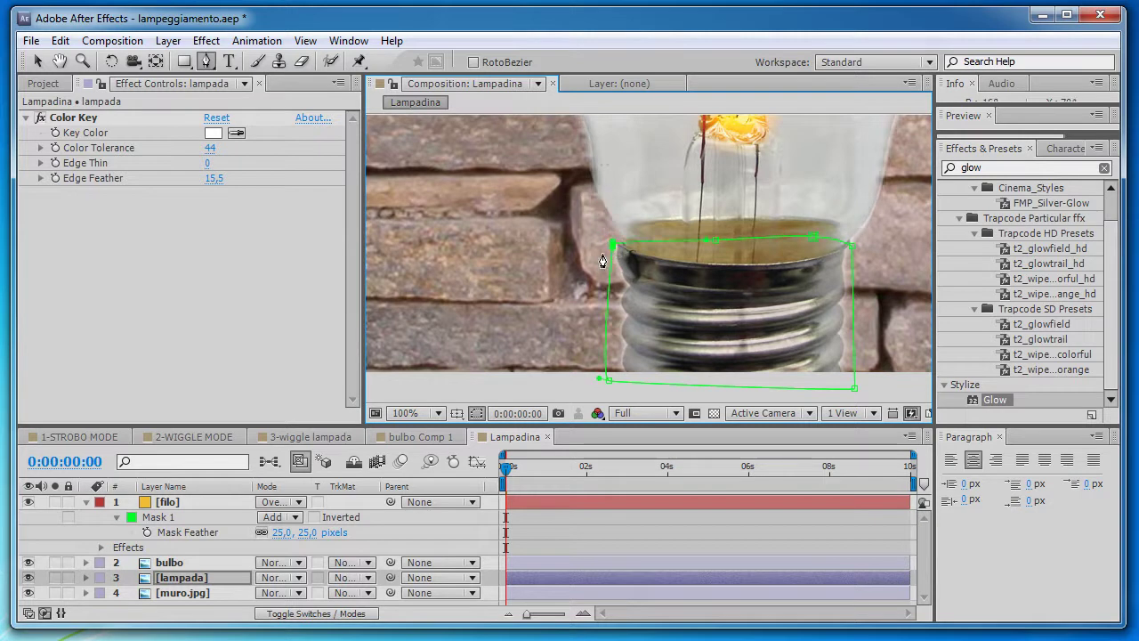
key(KP_Enter)
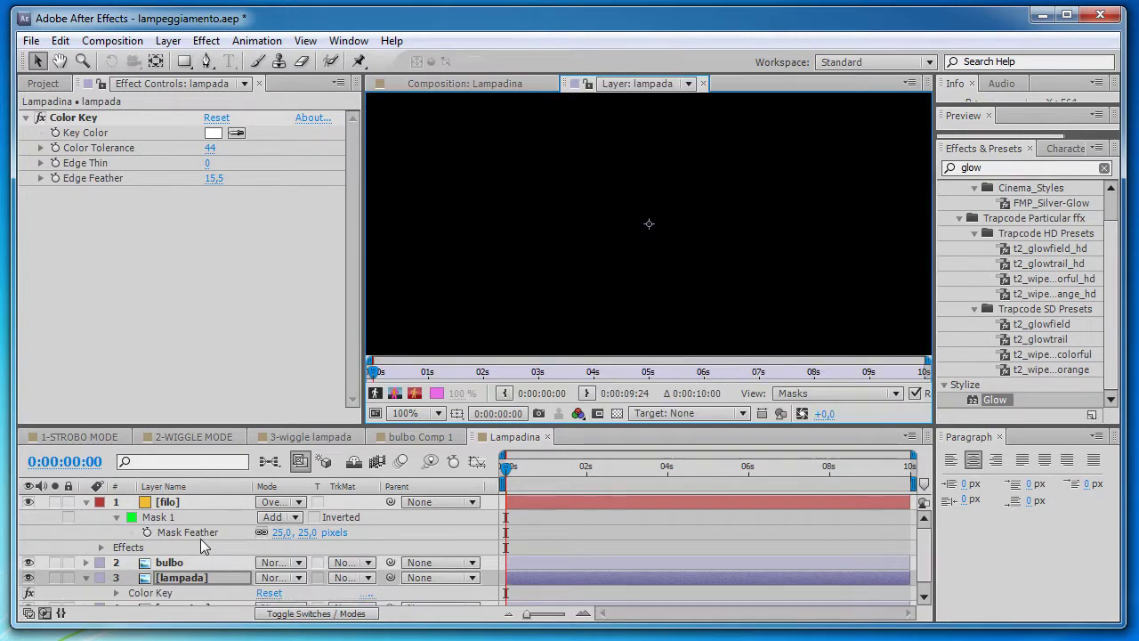
click(509, 82)
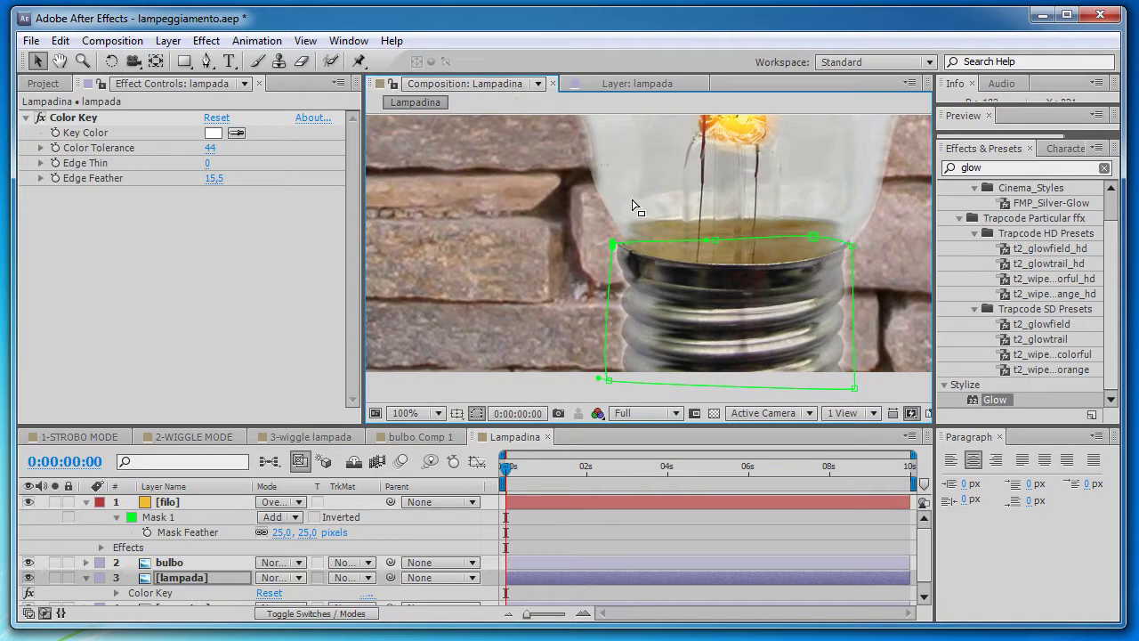
Rename the screw-base layer to vite
key(Return)
text(vite)
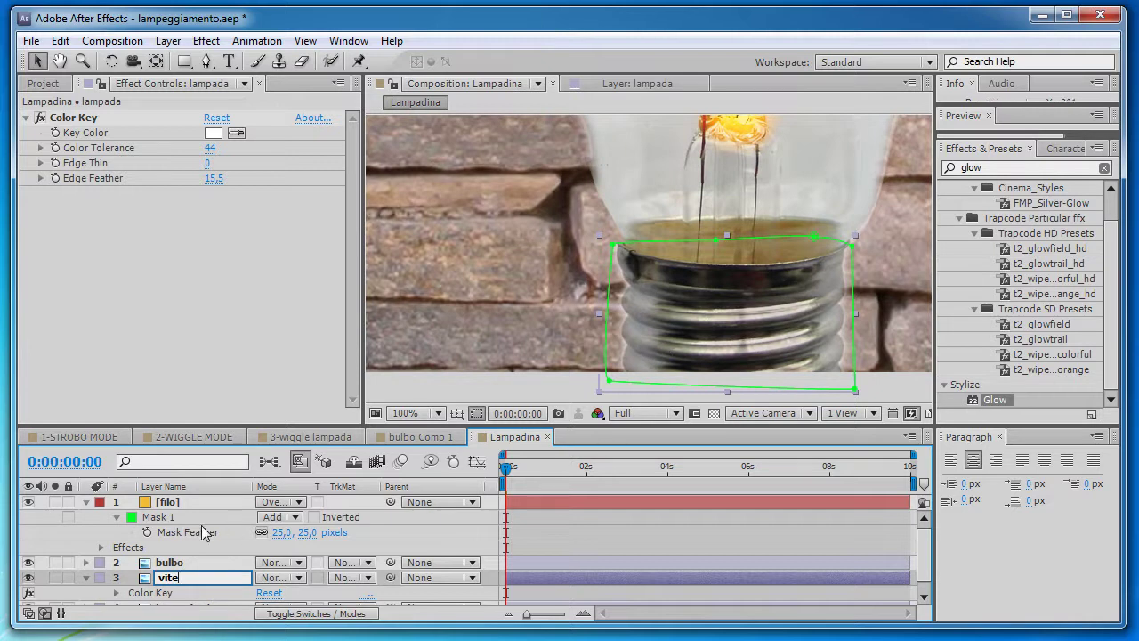
click(233, 549)
Precompose bulbo into 'bulbo Comp 2' moving all attributes, and open that composition
scroll(670, 241, down, 2)
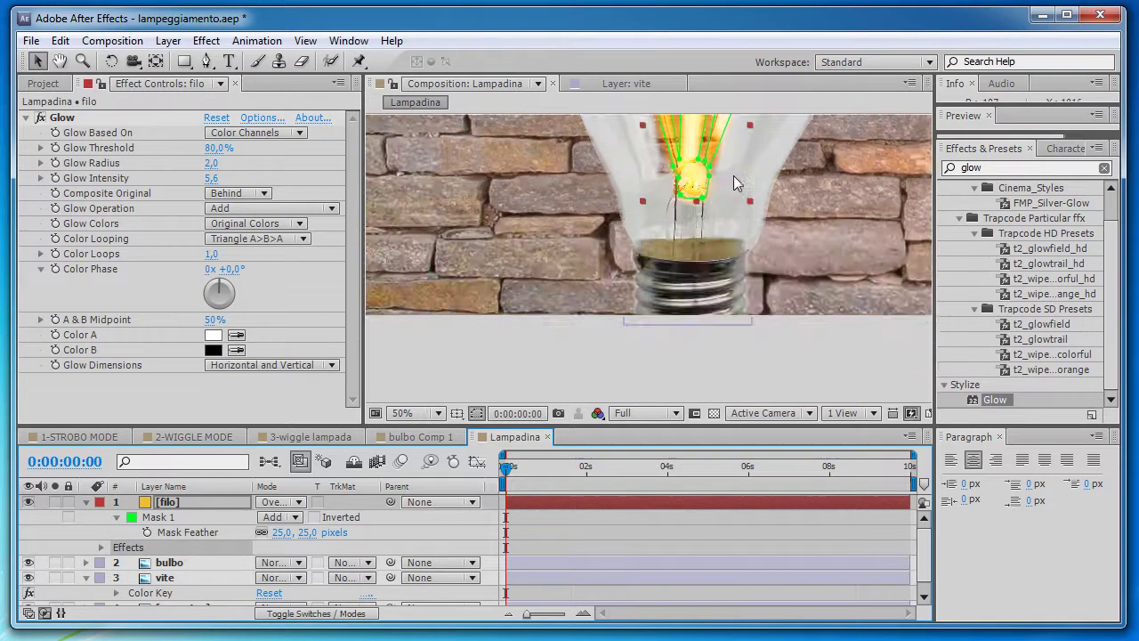
scroll(734, 176, down, 2)
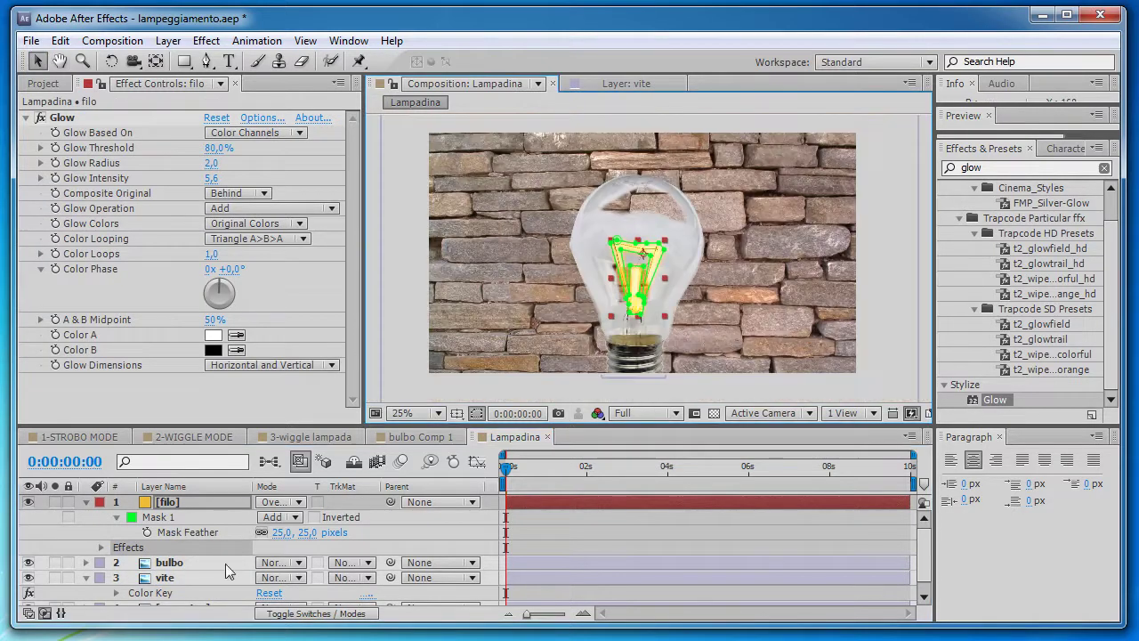
click(168, 564)
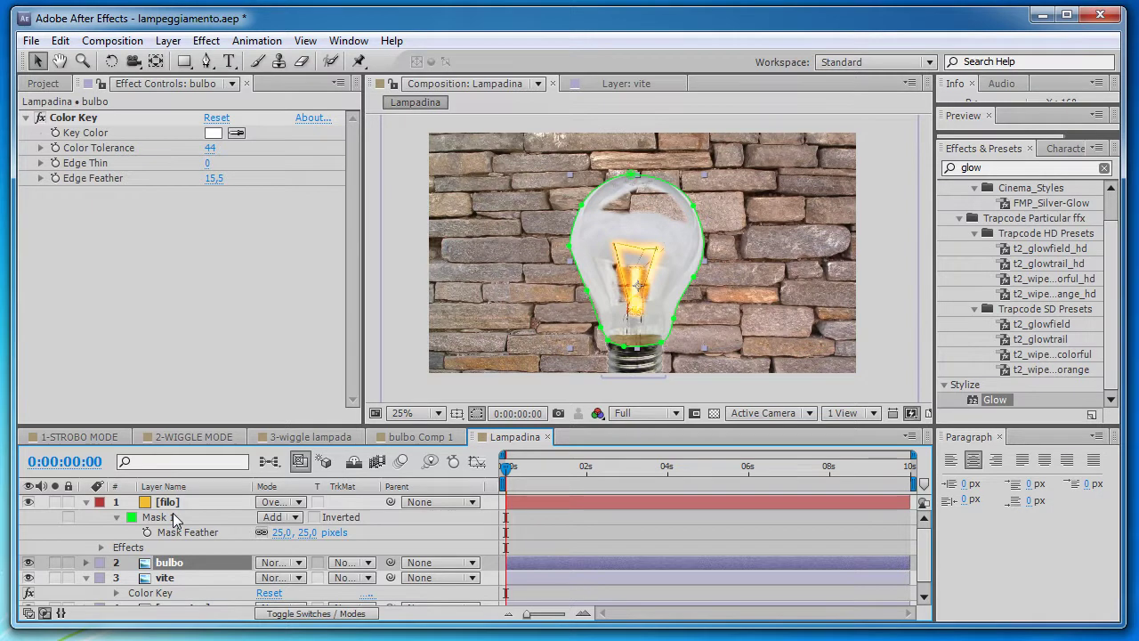
key(ctrl+shift+f)
drag(426, 117, 379, 180)
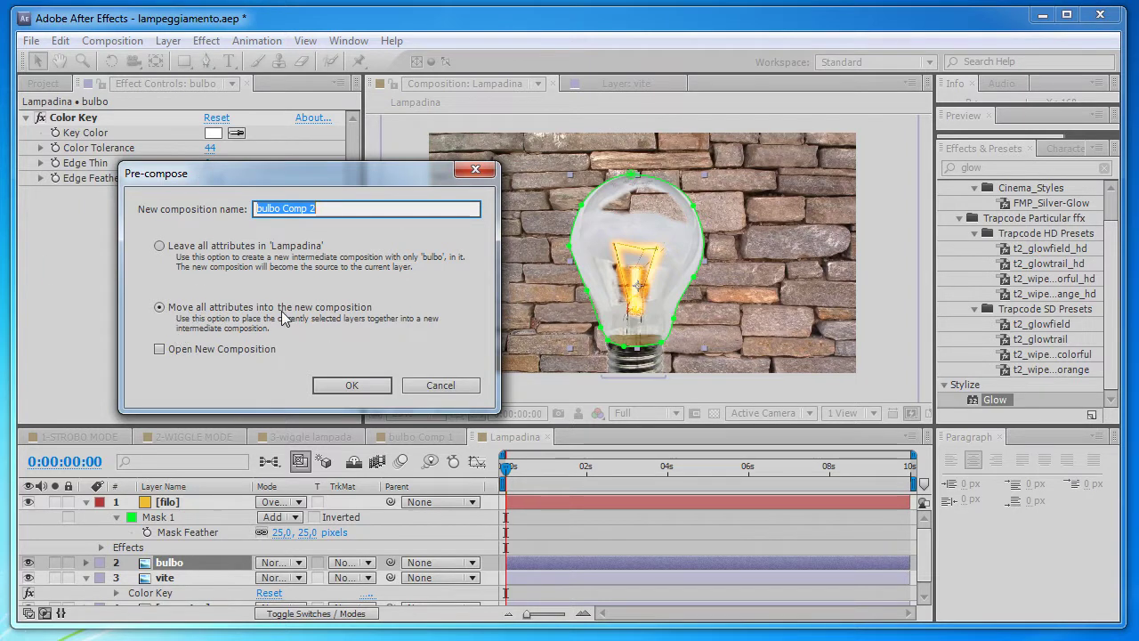
click(350, 386)
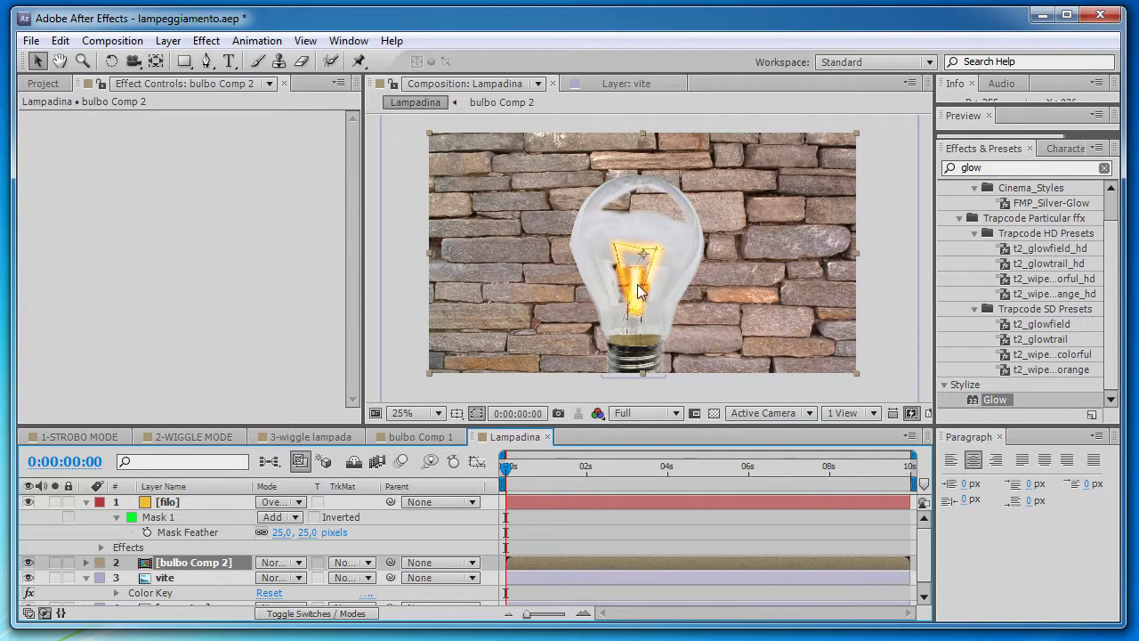
double_click(164, 563)
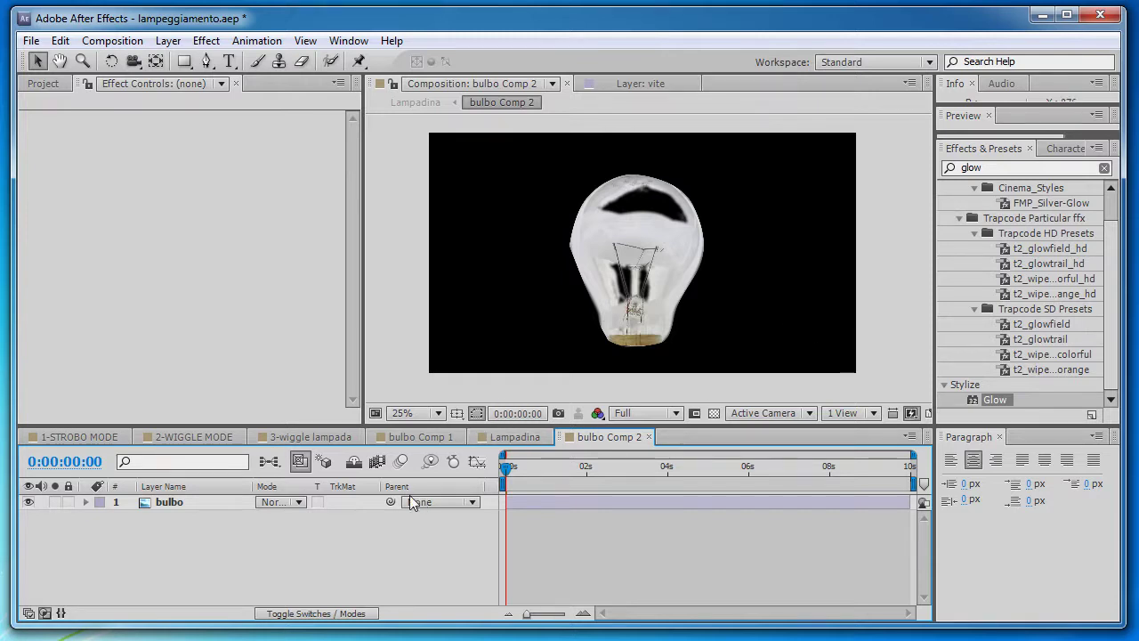
Reveal the bulbo mask's properties and try out Mask Feather amounts
click(168, 504)
key(m)
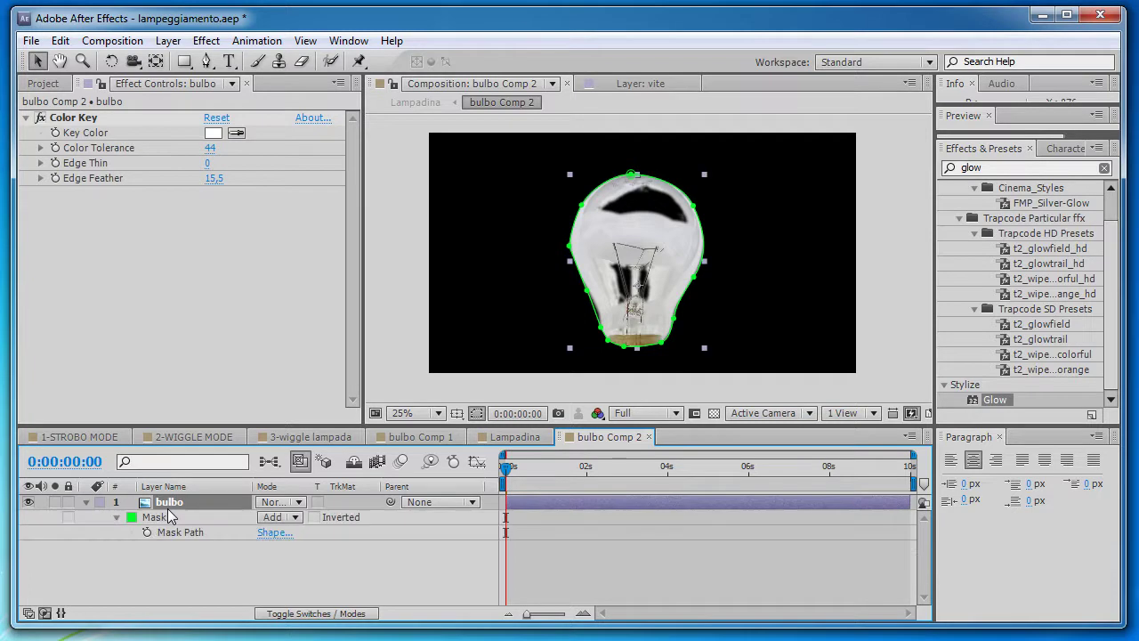
key(m)
click(279, 548)
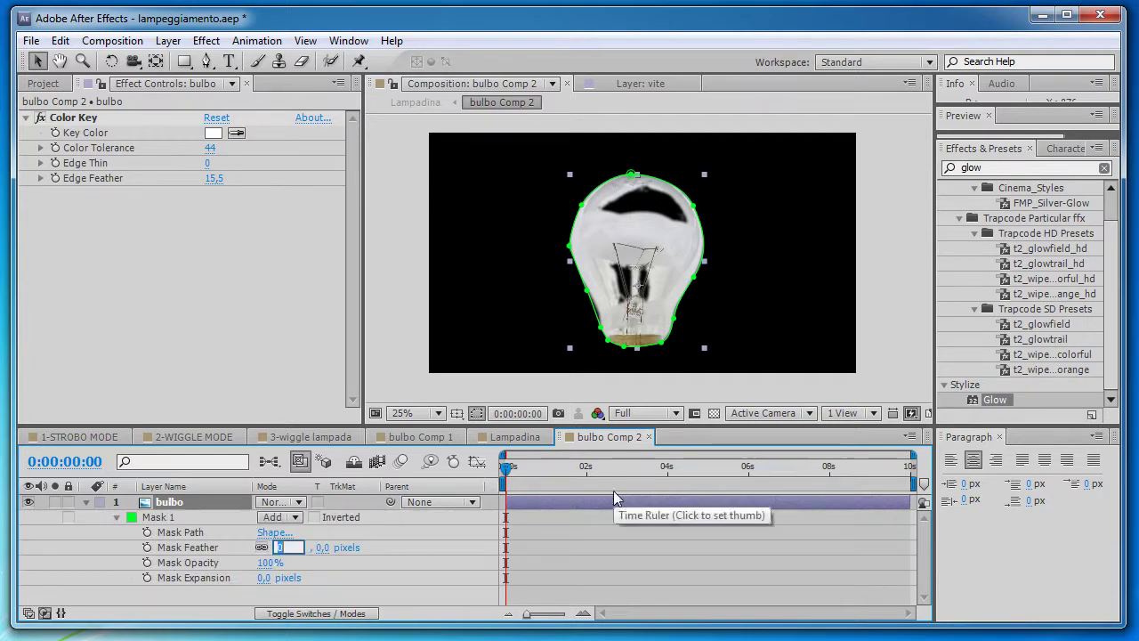
text(8)
click(234, 385)
click(471, 395)
key(period)
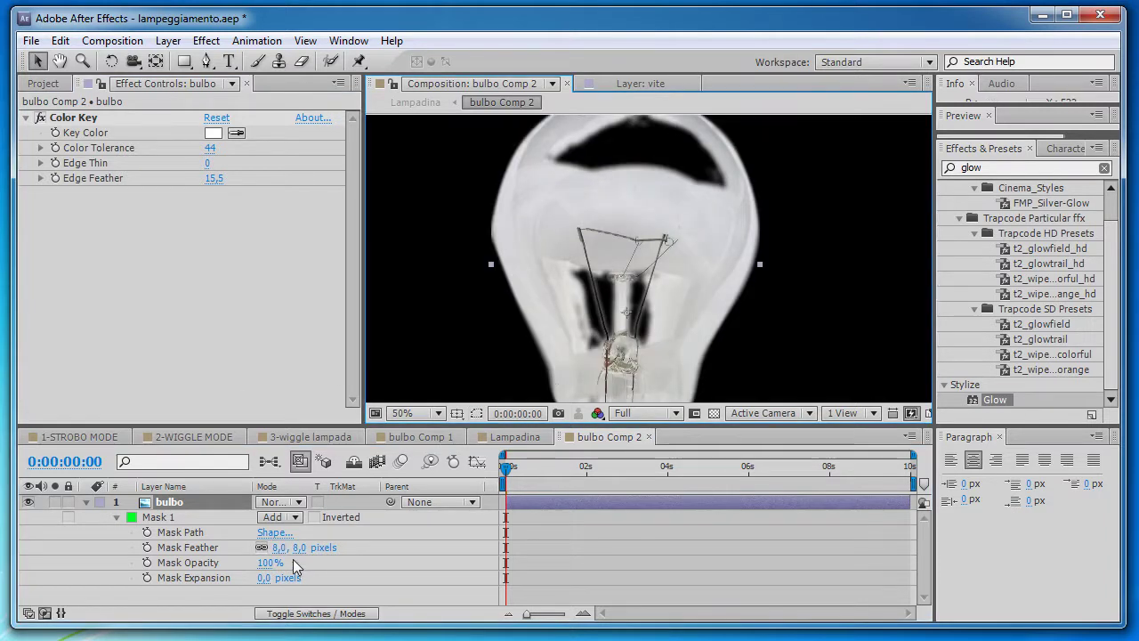
drag(280, 547, 297, 547)
Settle on Mask Feather 10 and Mask Expansion -2 after trying -3 and -10
click(268, 580)
text(-3)
key(Return)
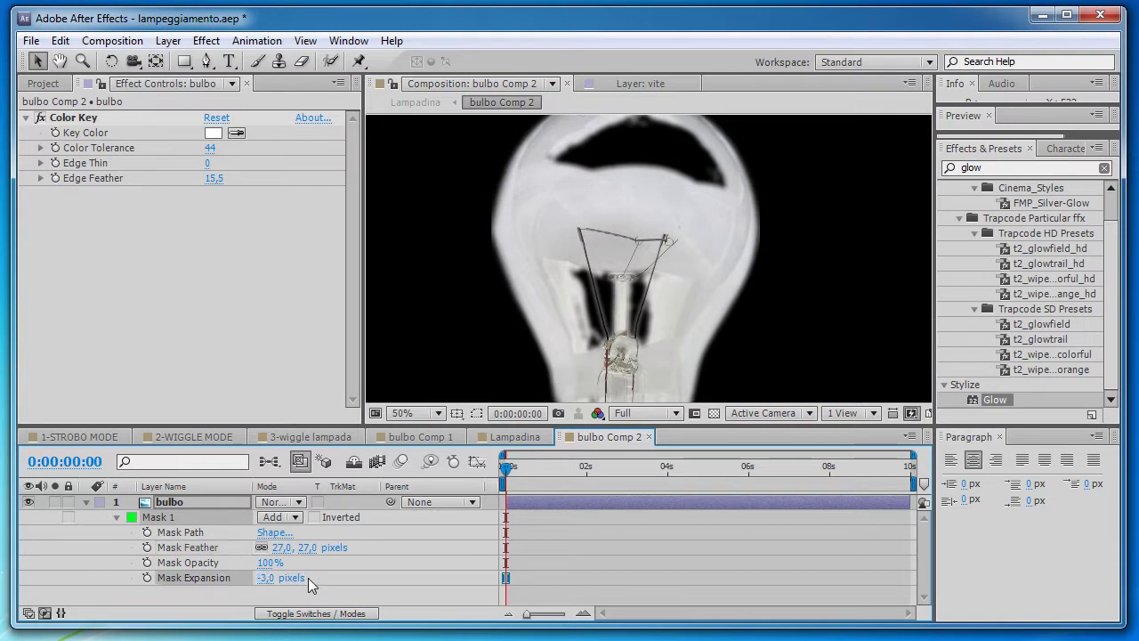
click(267, 578)
text(-10)
key(Return)
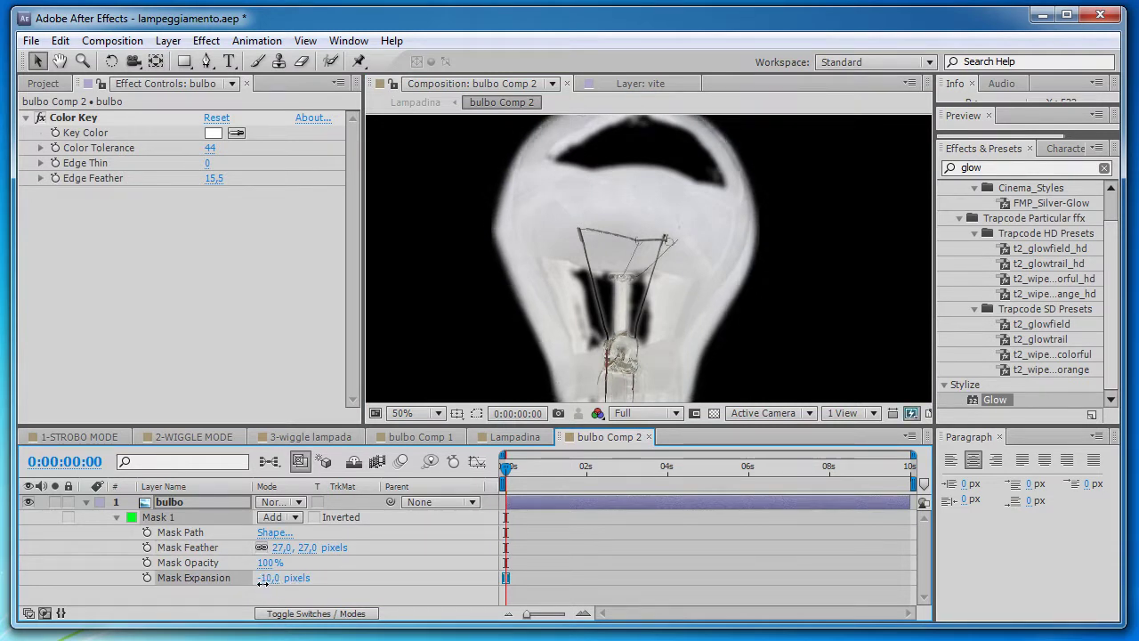
click(282, 548)
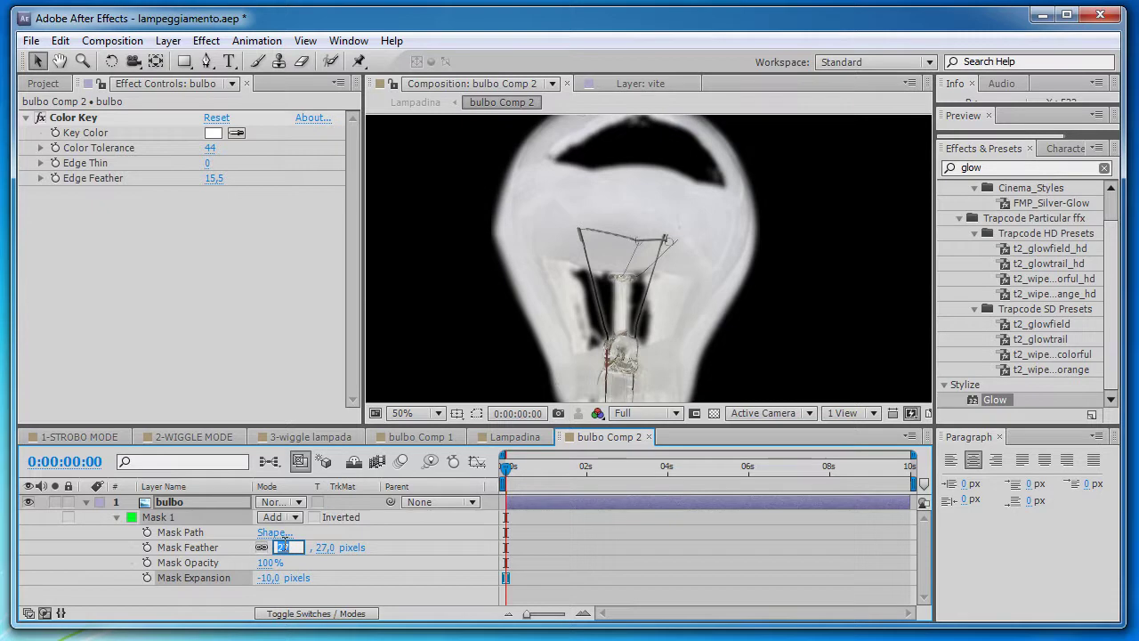
text(10)
key(Return)
click(267, 578)
text(-)
key(Return)
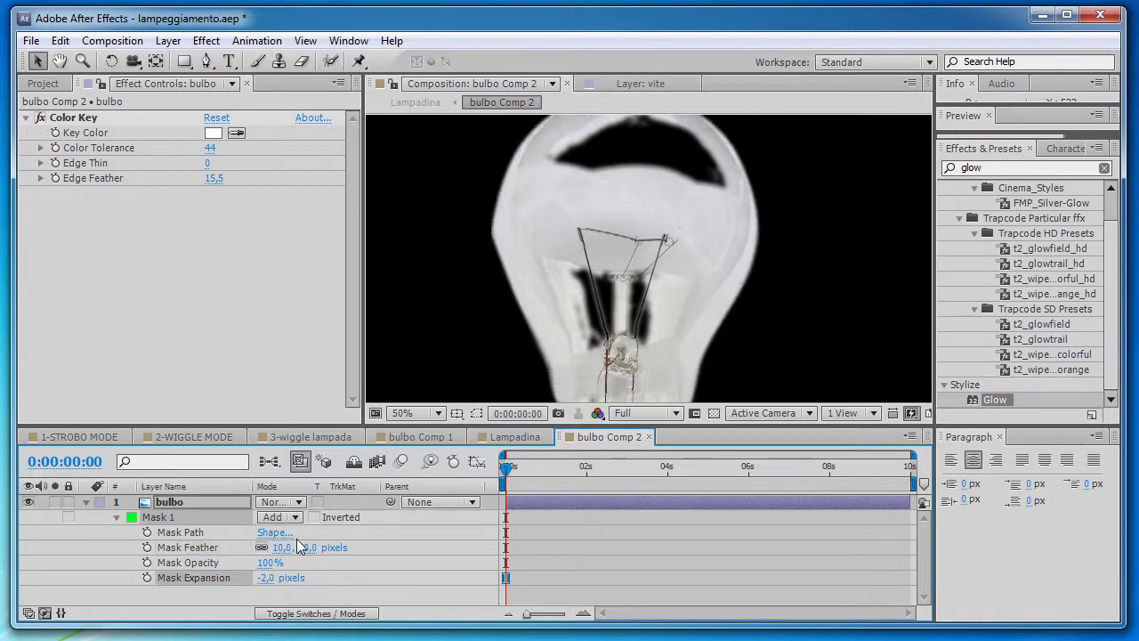
Smooth the mask's left vertex with Convert Vertex, then go to the 3-wiggle lampada composition
click(477, 413)
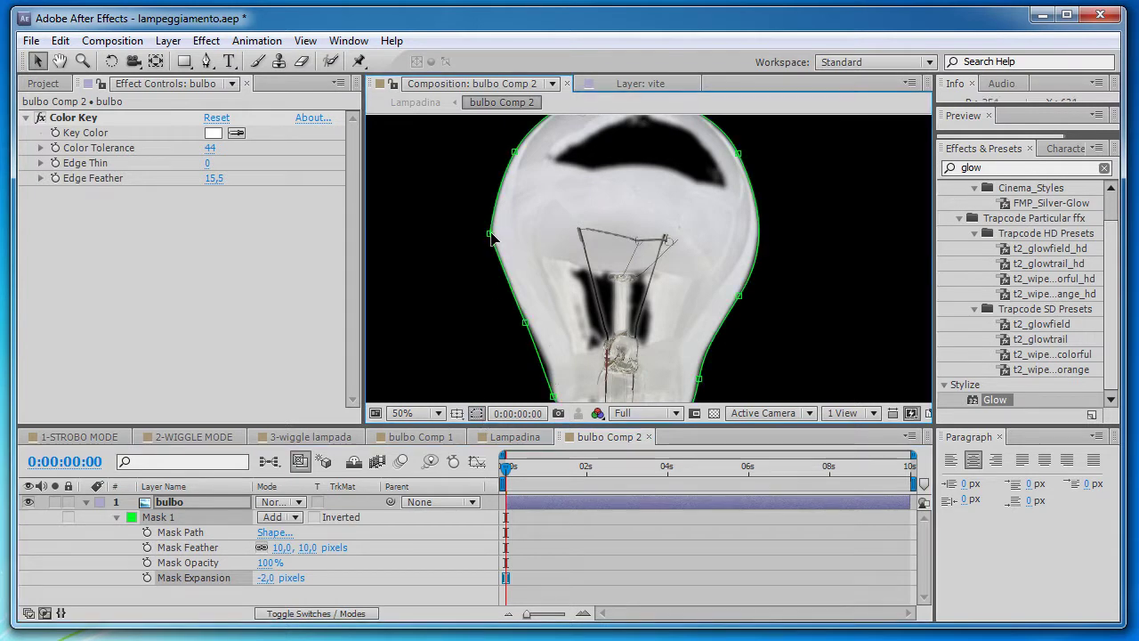
click(489, 236)
click(208, 62)
drag(207, 62, 259, 117)
drag(489, 237, 496, 292)
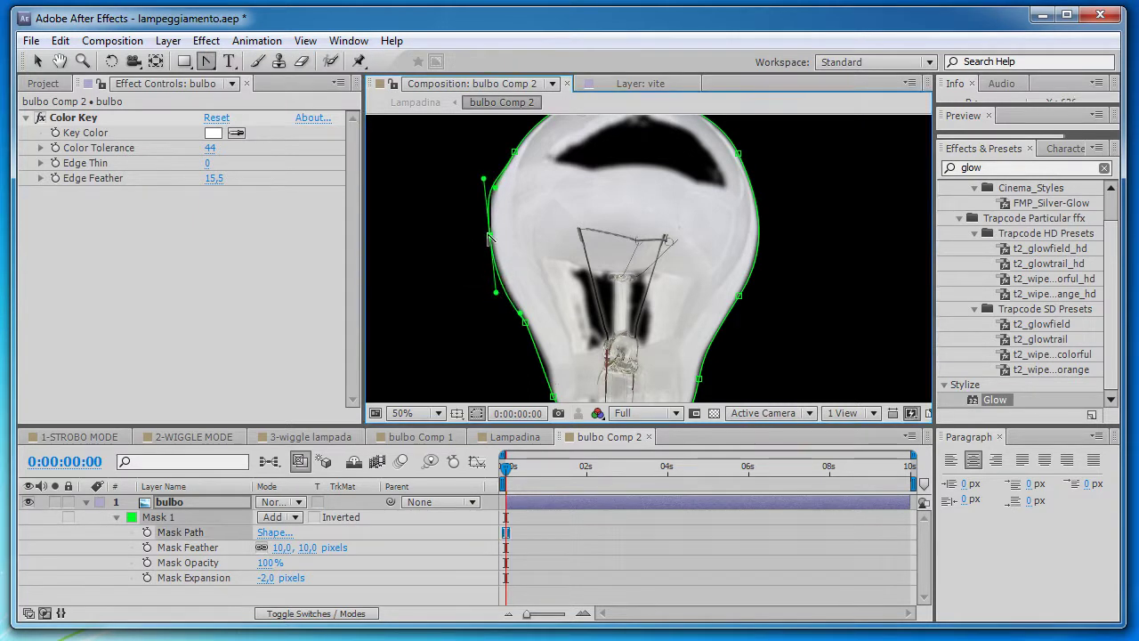
click(37, 60)
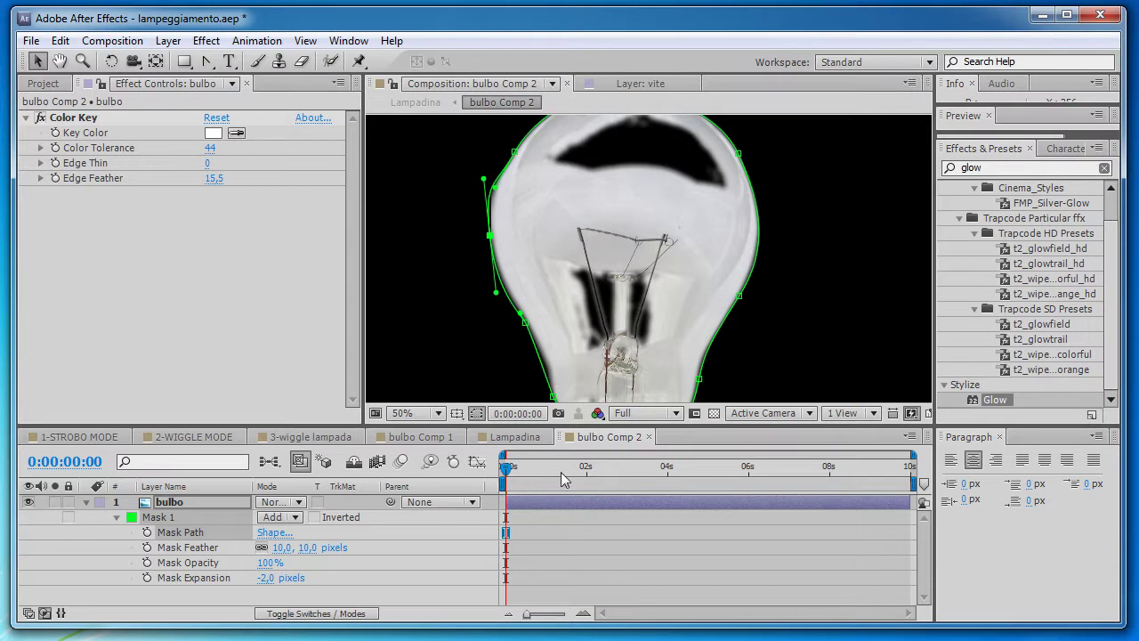
click(295, 440)
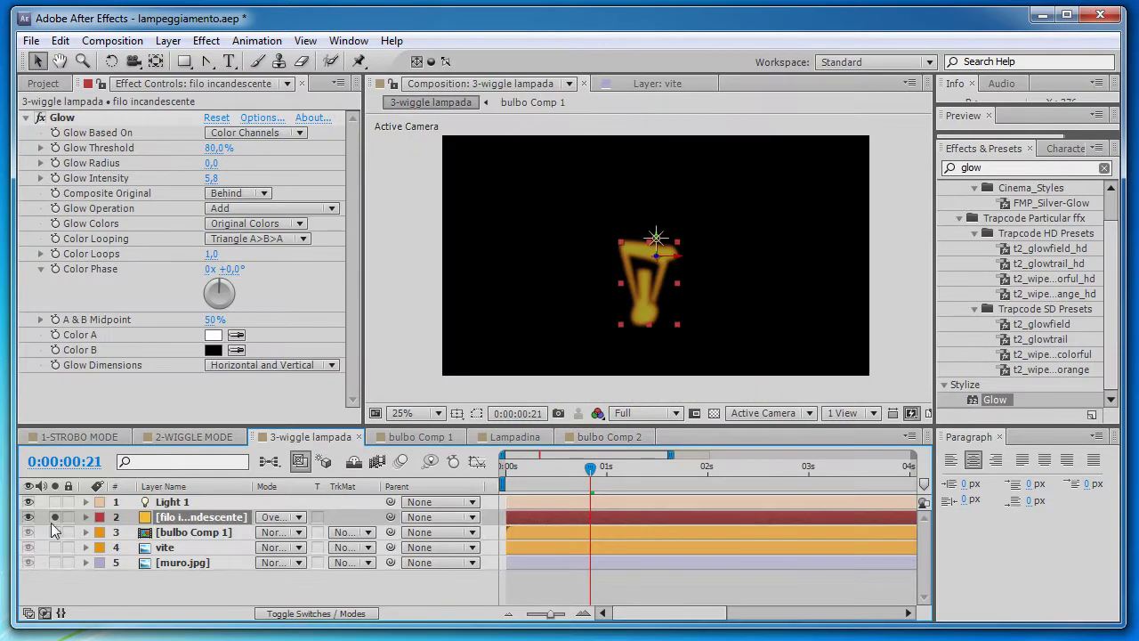
In Lampadina, apply Glow to bulbo Comp 2, undoing the stray Glow 2 added to filo
click(513, 437)
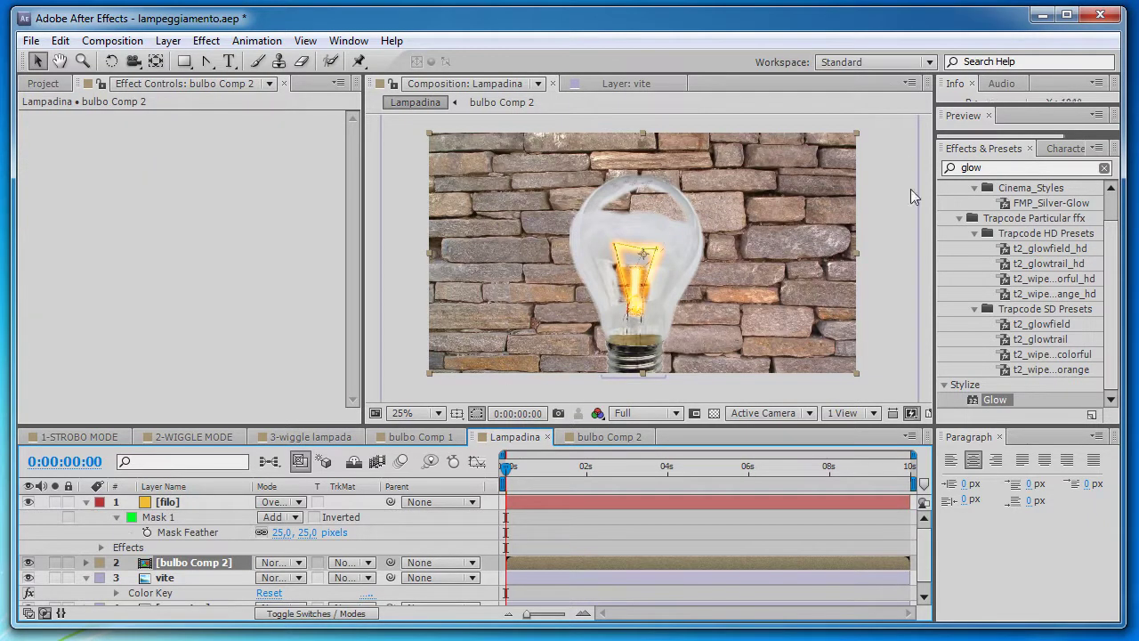
click(1030, 169)
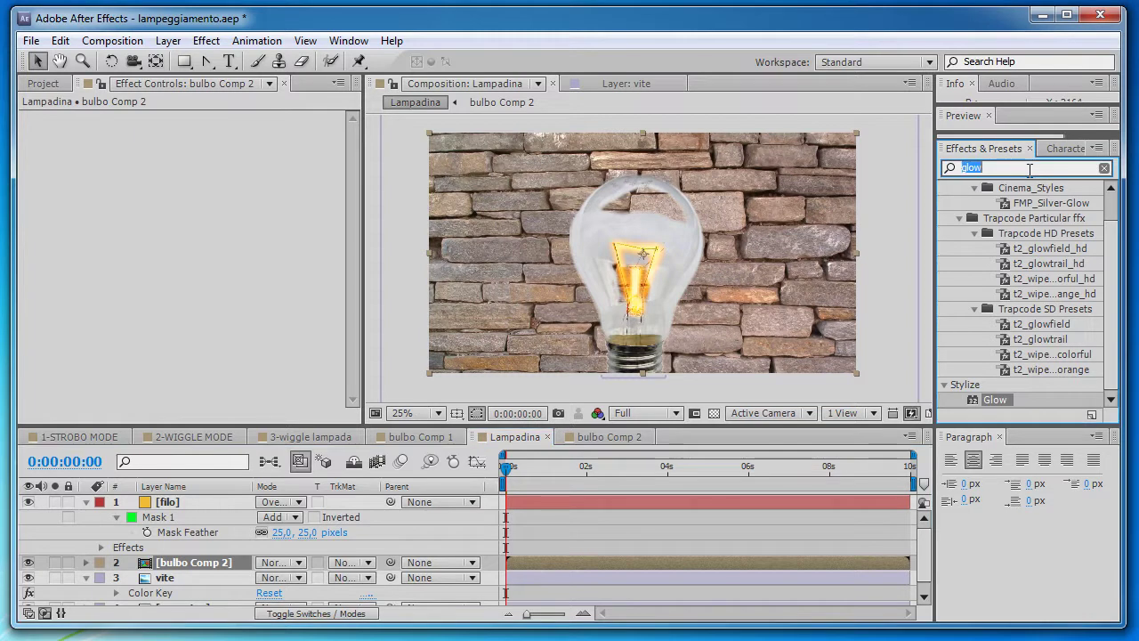
mouse_move(1002, 401)
mouse_down()
mouse_move(225, 563)
mouse_move(247, 559)
mouse_up()
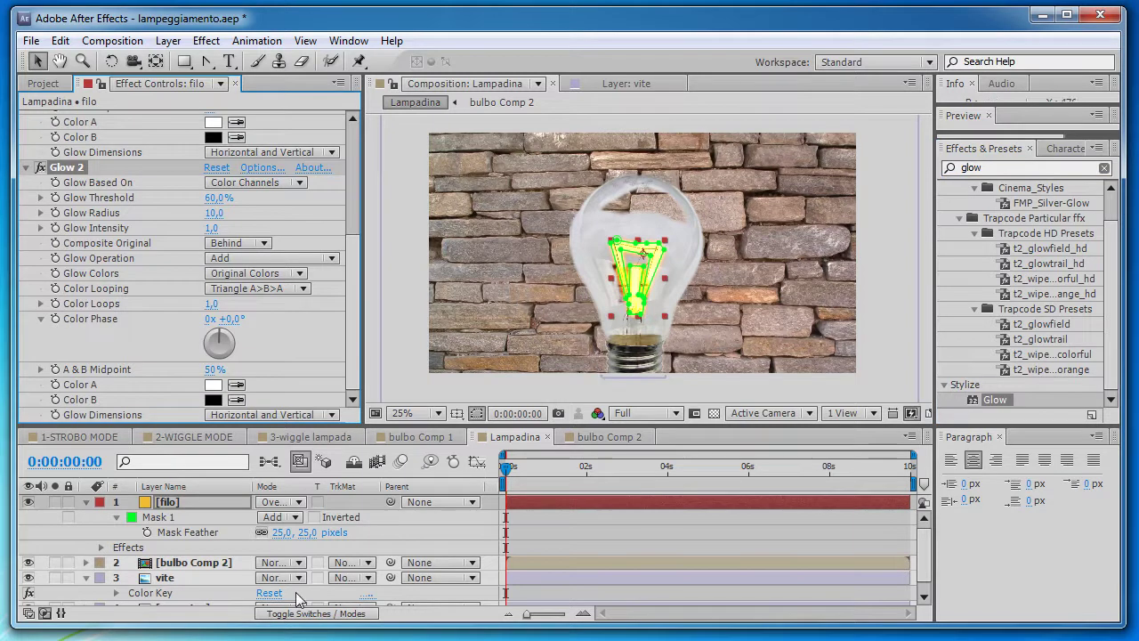
key(ctrl+z)
drag(995, 401, 188, 562)
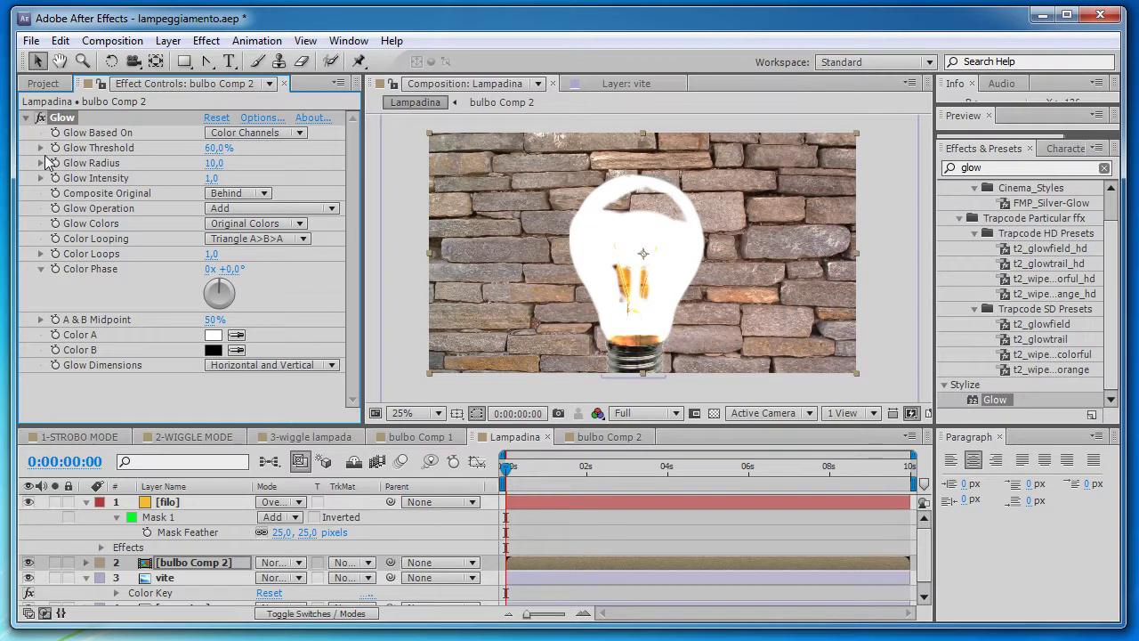
Switch Glow Colors to A & B Colors, with Color A orange FFA800 and Color B light yellow
click(247, 226)
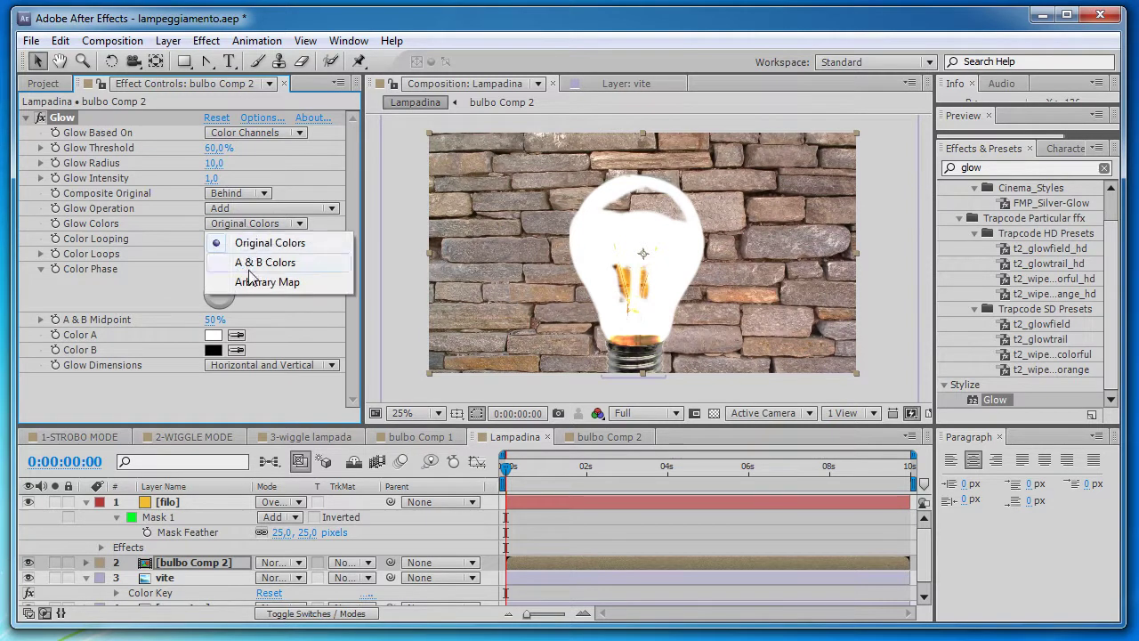
click(254, 263)
click(213, 335)
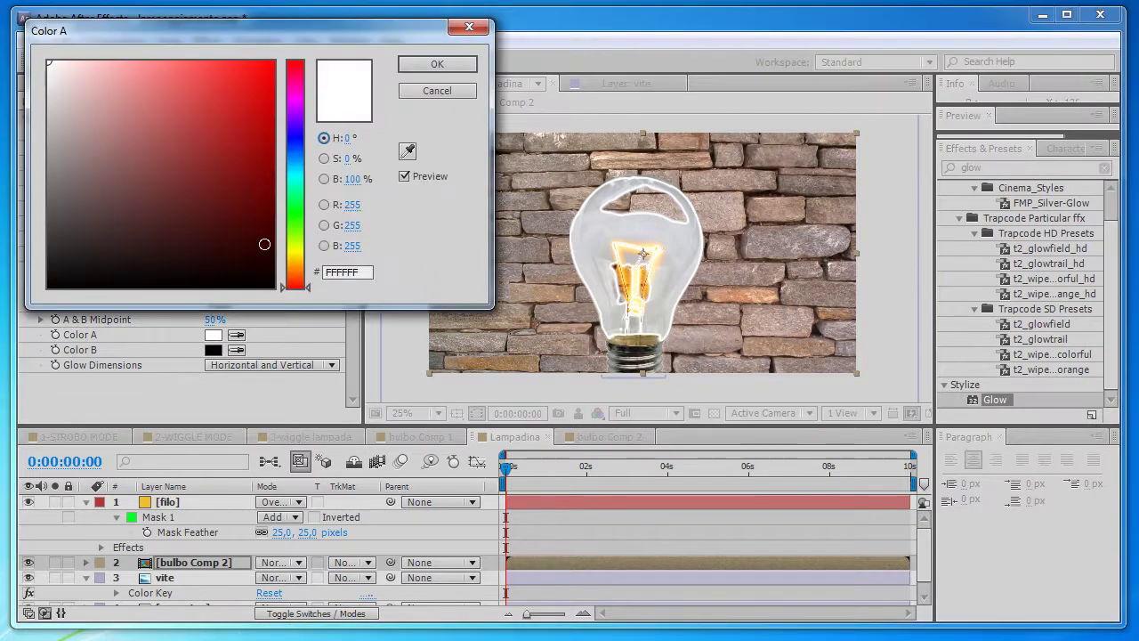
drag(295, 285, 294, 264)
click(272, 62)
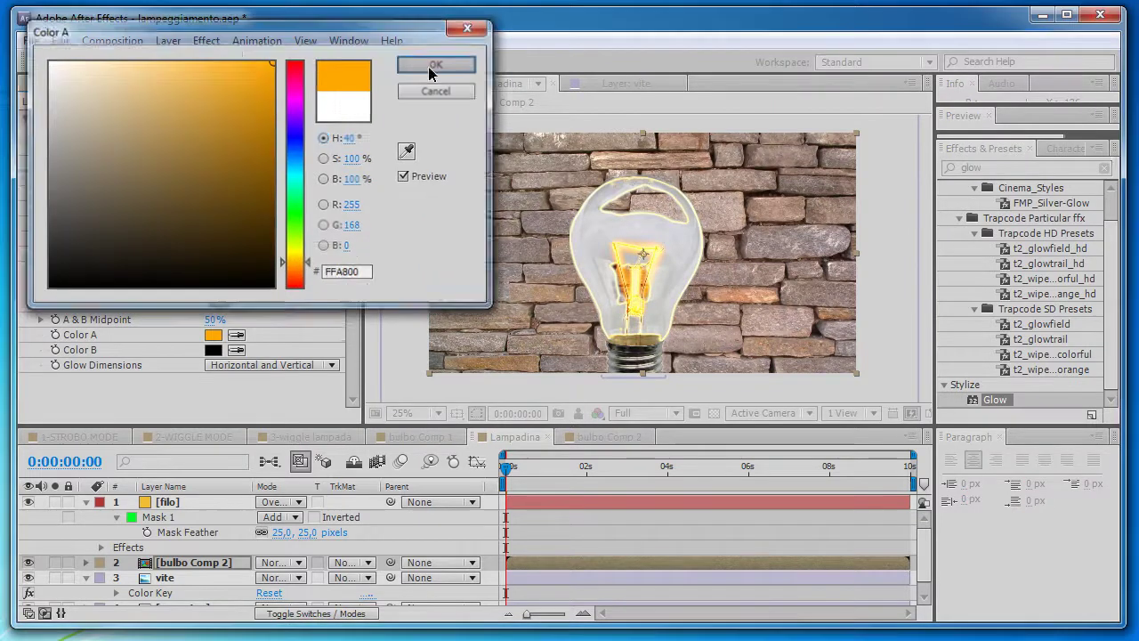
click(437, 64)
click(214, 350)
click(297, 252)
mouse_move(179, 122)
mouse_down()
mouse_move(136, 74)
mouse_move(184, 89)
mouse_up()
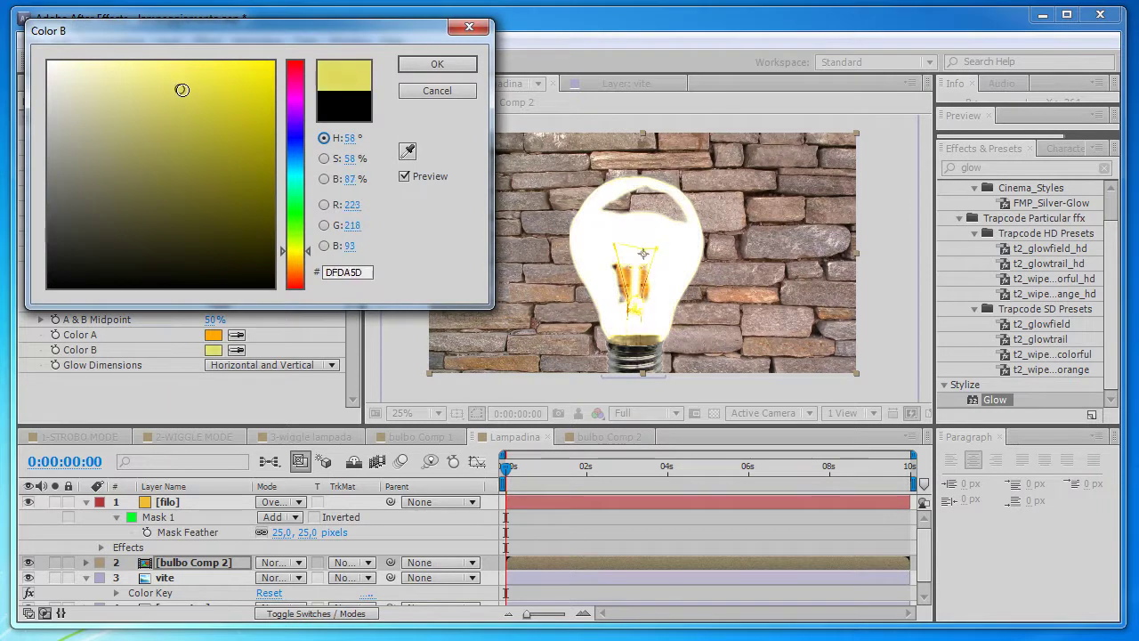
click(437, 64)
Set the glow to Radius 595, Threshold 43,1% and Intensity 1,9, then reselect bulbo Comp 2
drag(214, 163, 466, 158)
drag(739, 160, 172, 169)
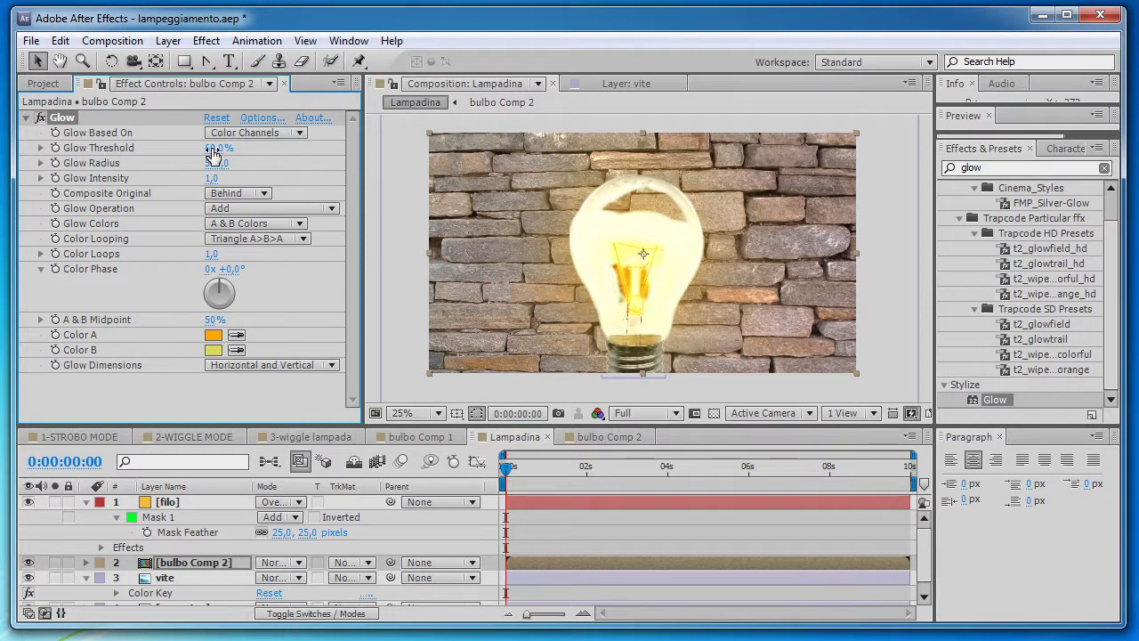
mouse_move(214, 148)
mouse_down()
mouse_move(174, 150)
mouse_move(291, 180)
mouse_up()
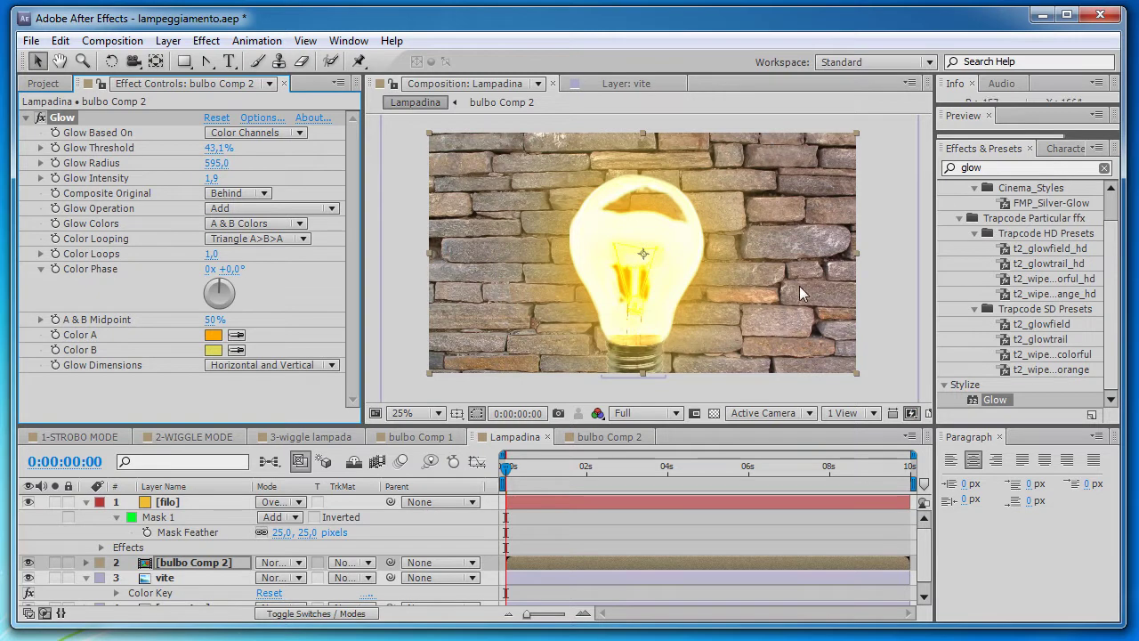
click(898, 240)
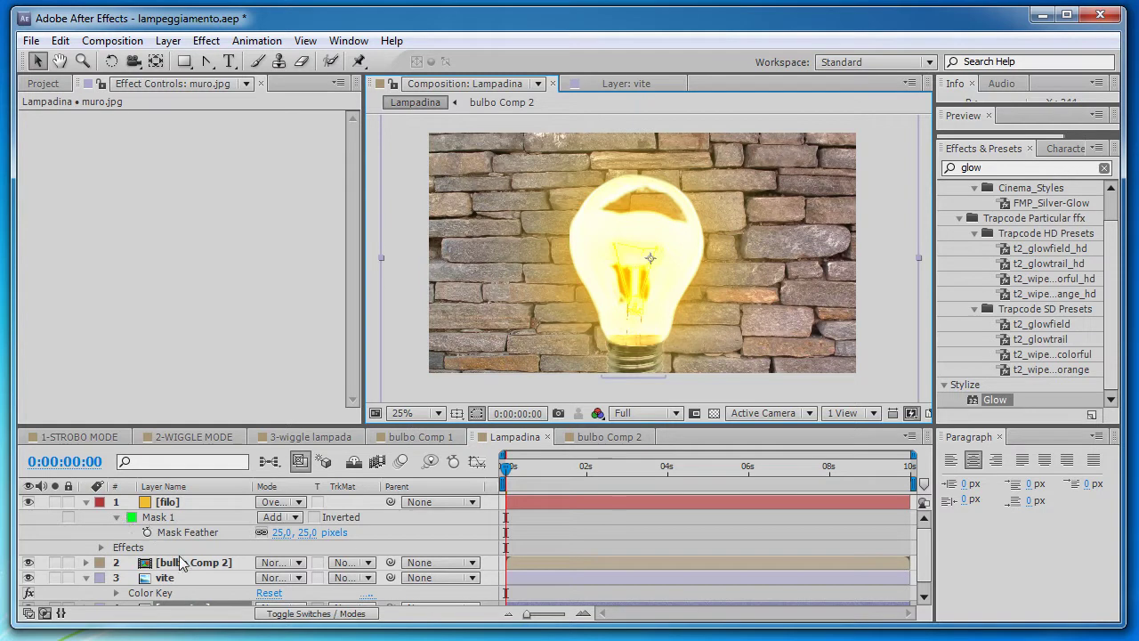
click(86, 502)
click(220, 517)
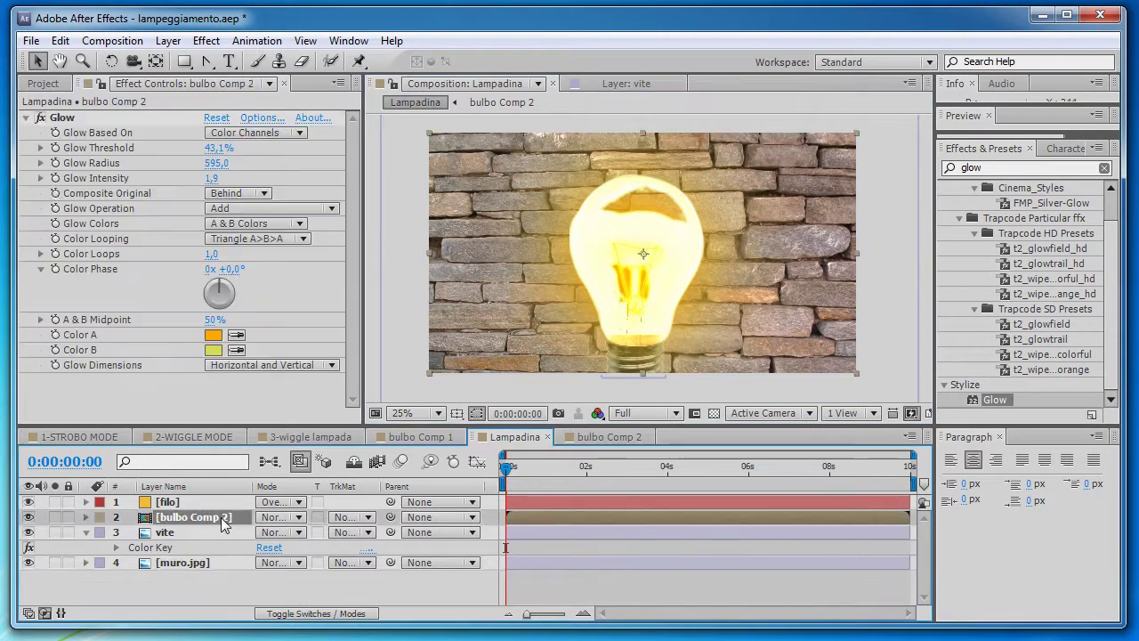
Add a wiggle(5, 100) expression to Glow Threshold and scrub to preview the flicker
alt+click(55, 148)
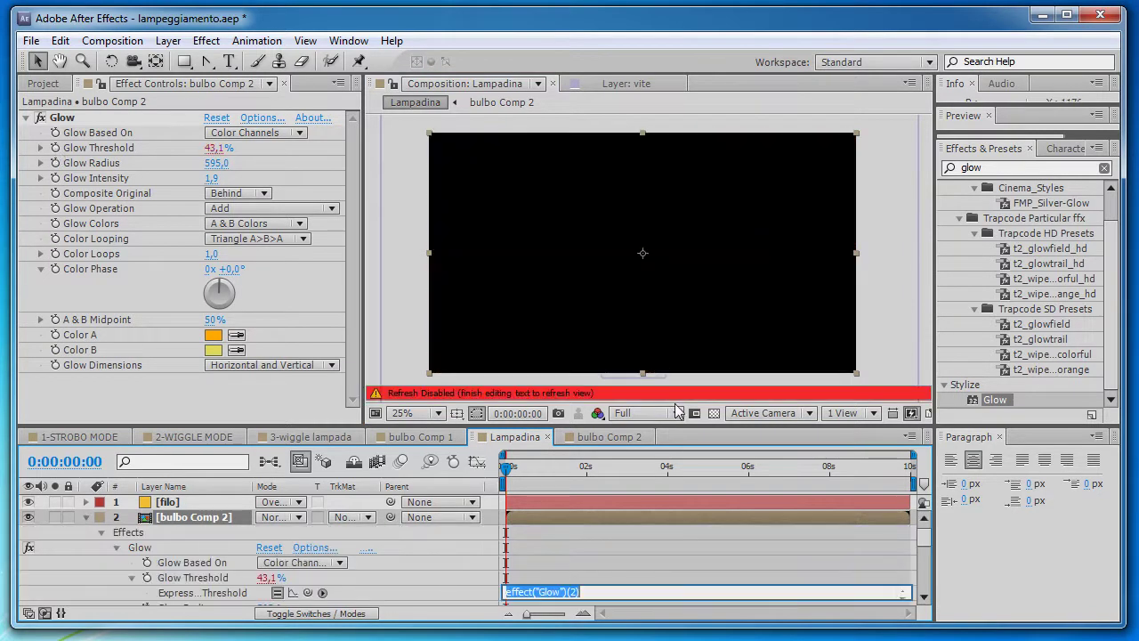
text(wiggle)
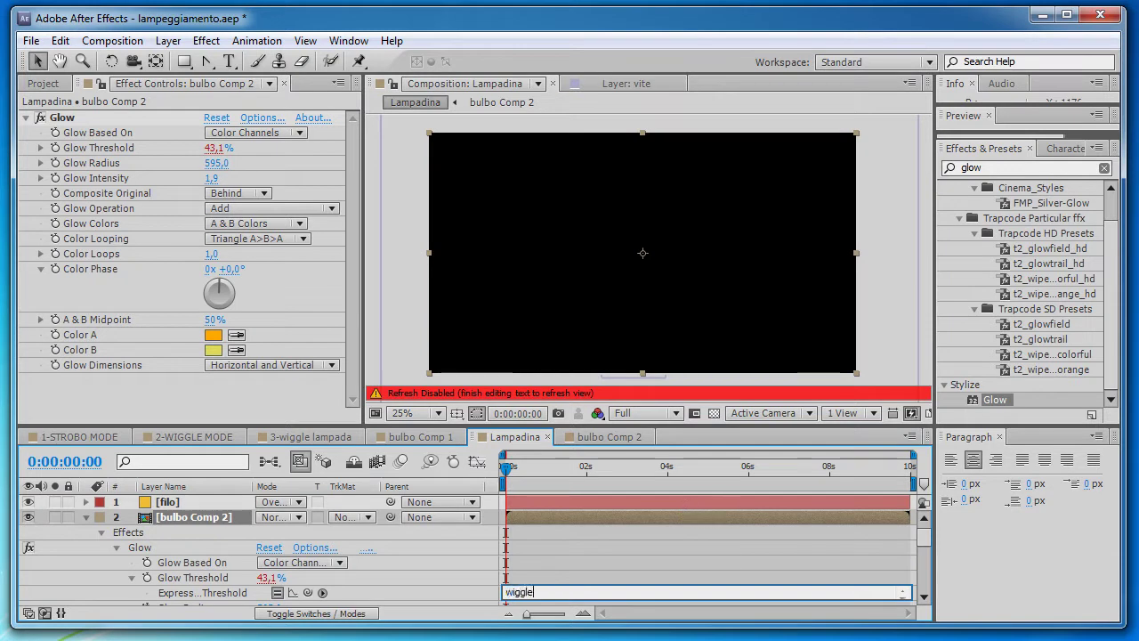
text((5, )
text(100)
text())
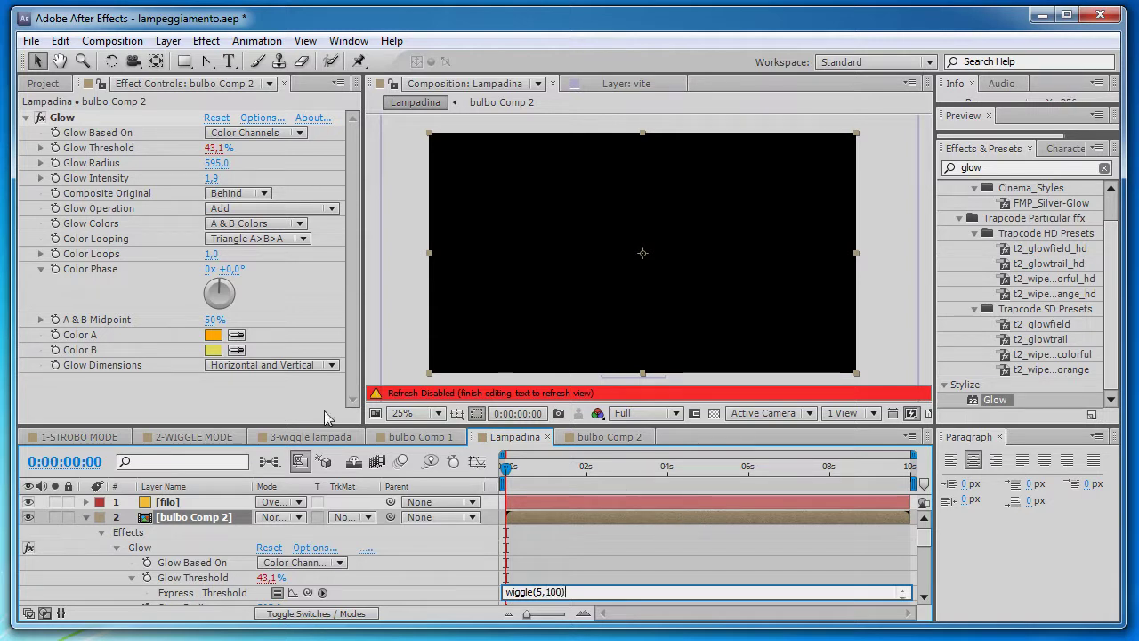
click(324, 410)
mouse_move(505, 465)
mouse_down()
mouse_move(792, 478)
mouse_move(588, 480)
mouse_move(685, 481)
mouse_up()
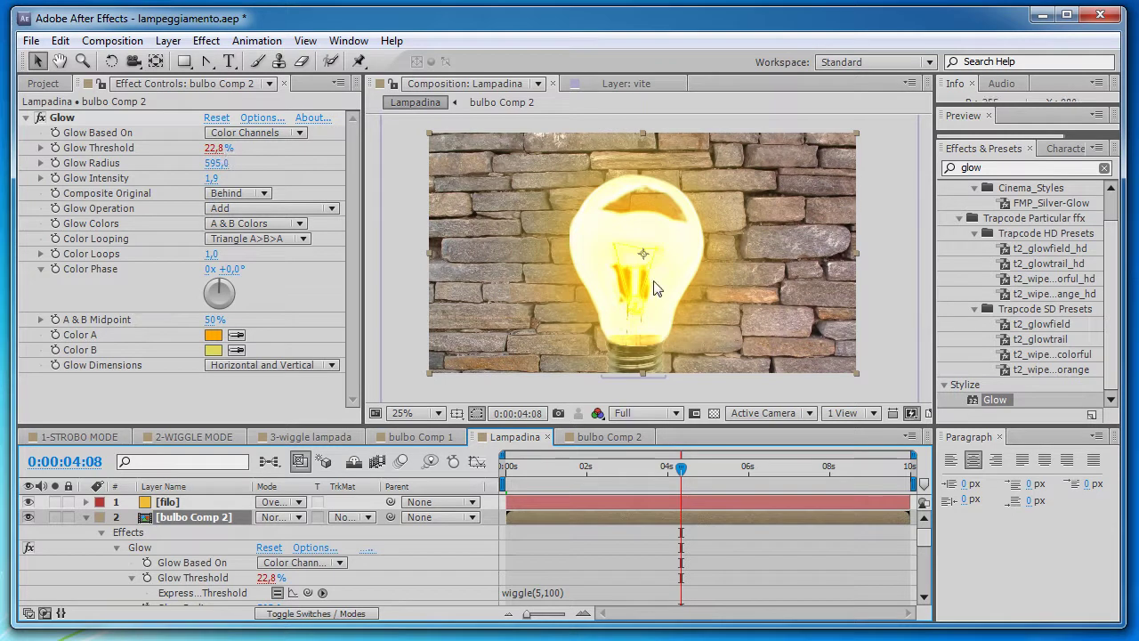
drag(681, 466, 553, 467)
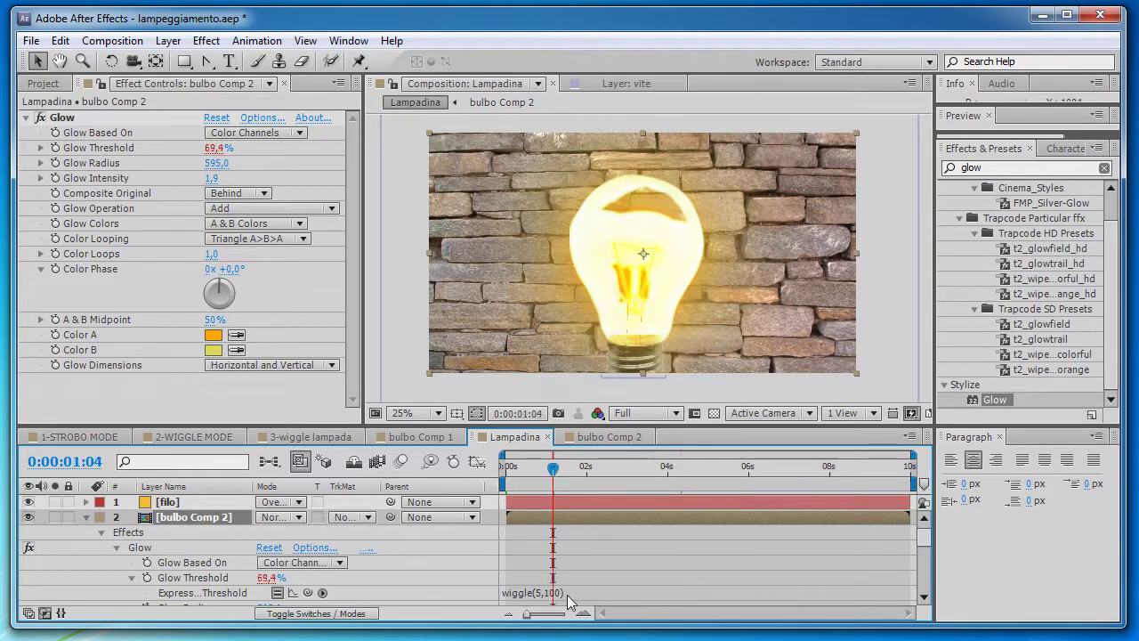
Multiply the wiggle expression by 1.5 and scrub through time to preview the stronger flicker
click(570, 592)
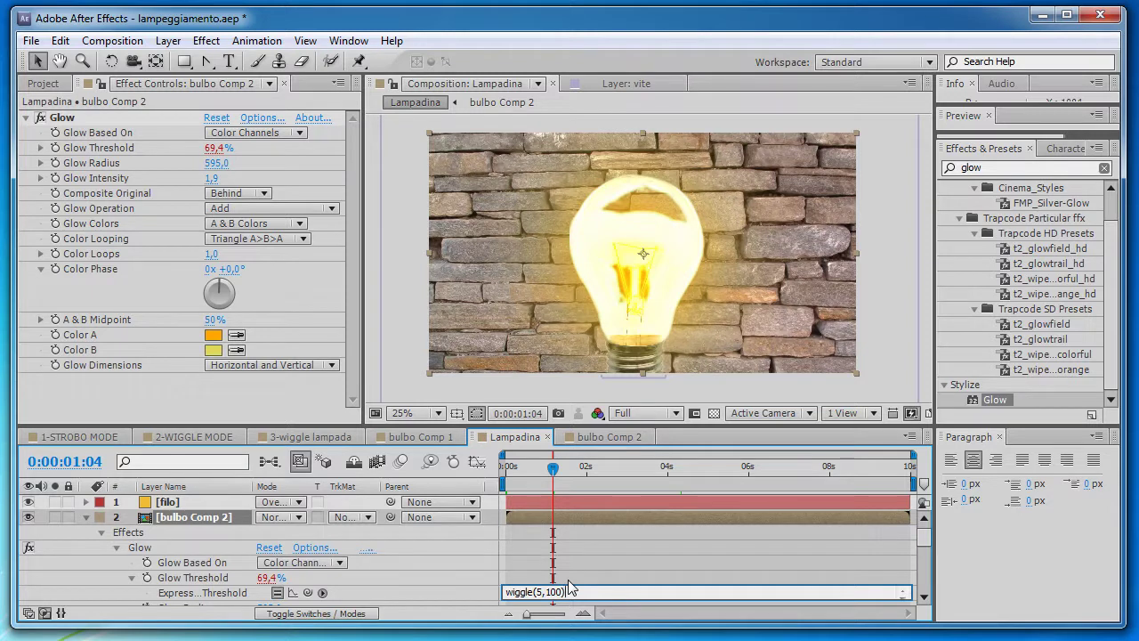
text(*1.5)
key(KP_Enter)
click(561, 469)
mouse_move(570, 479)
mouse_down()
mouse_move(537, 481)
mouse_move(670, 480)
mouse_move(559, 483)
mouse_up()
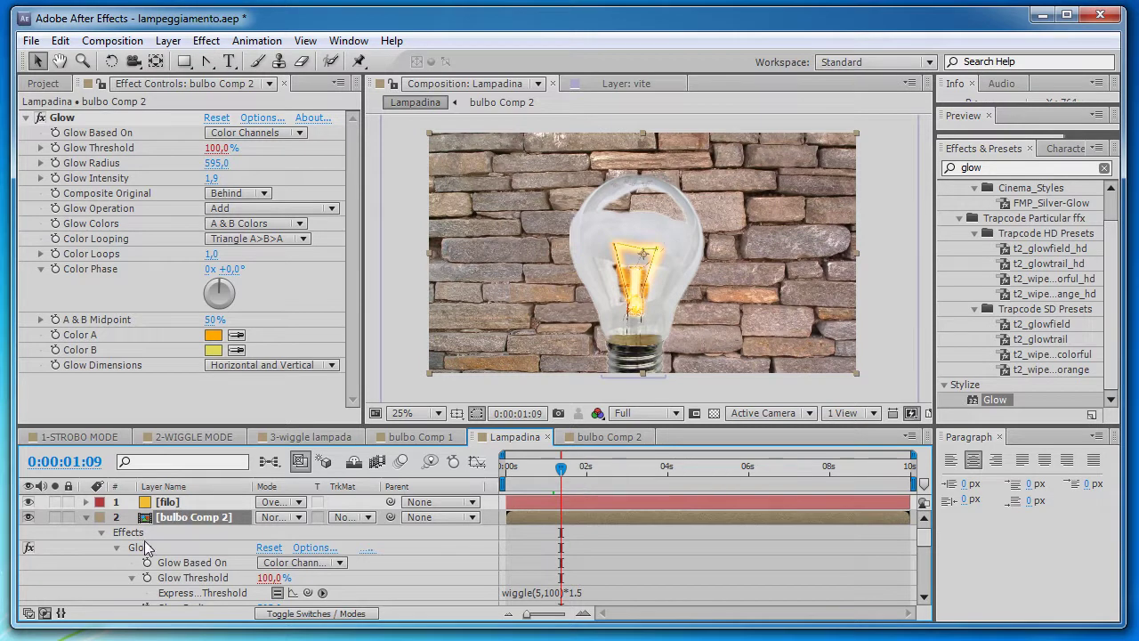
key(F2)
Show the filo layer's Opacity with T and add an expression to it
click(87, 518)
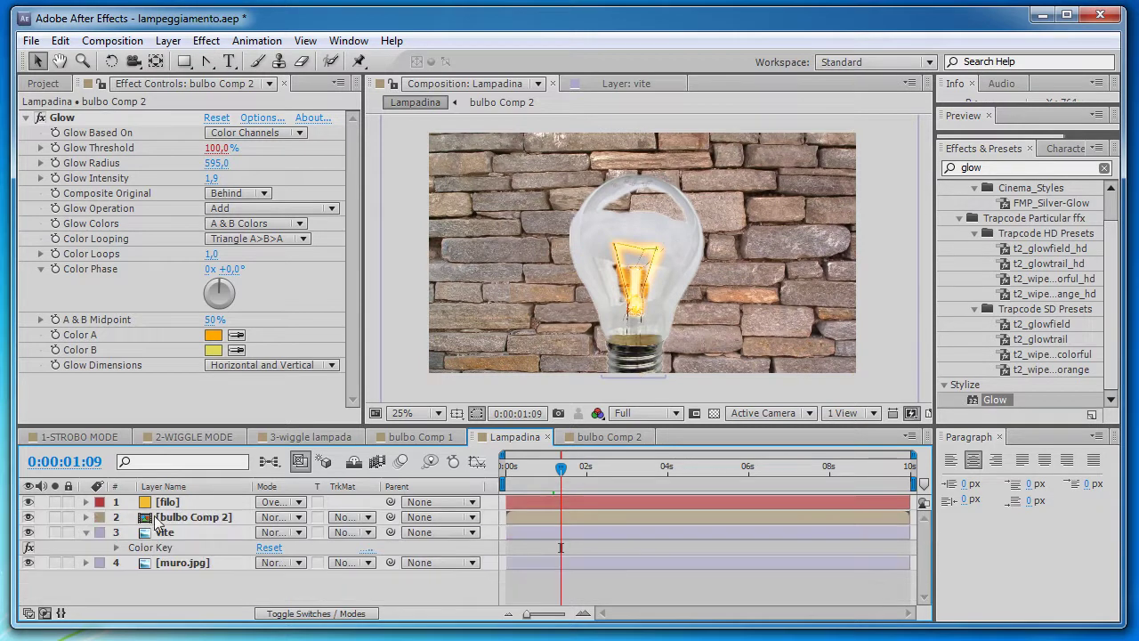
click(90, 504)
click(87, 517)
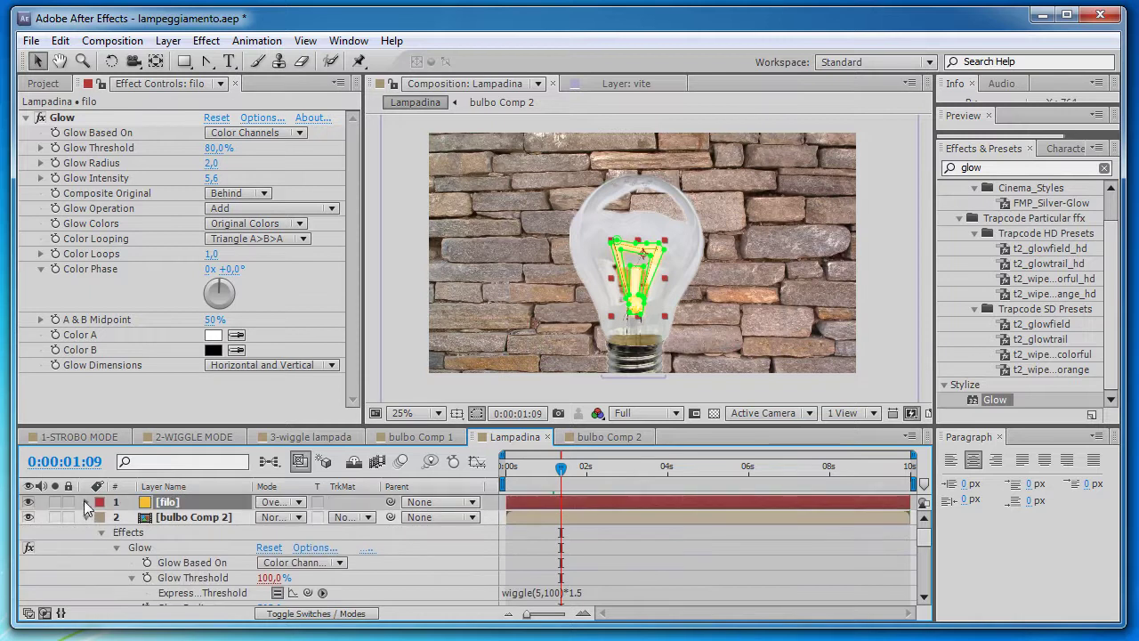
key(t)
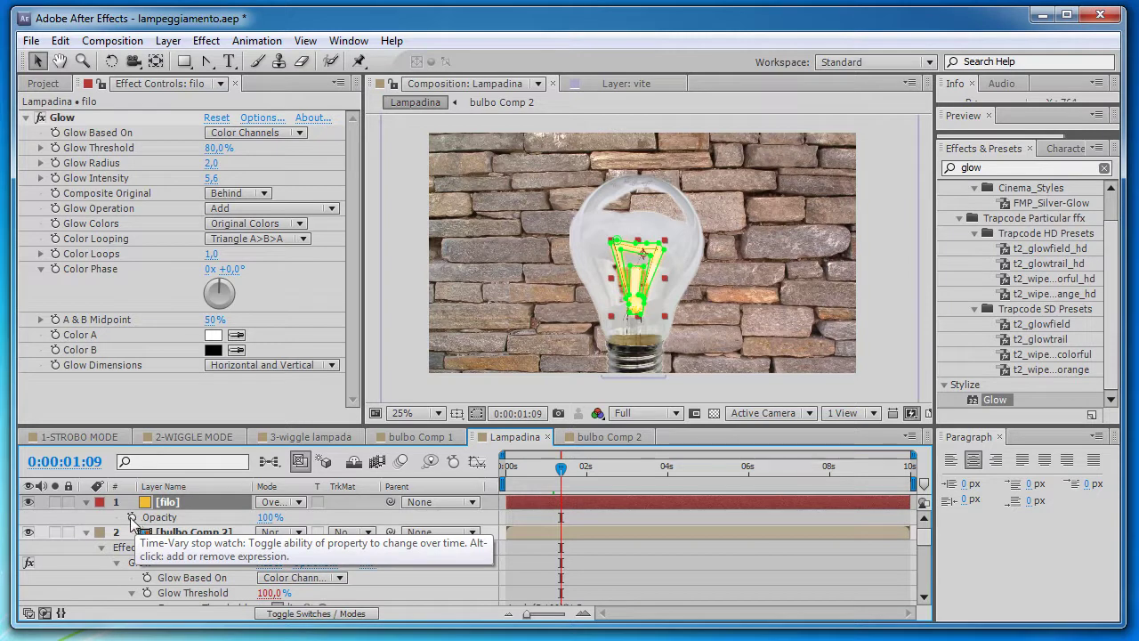
alt+click(132, 518)
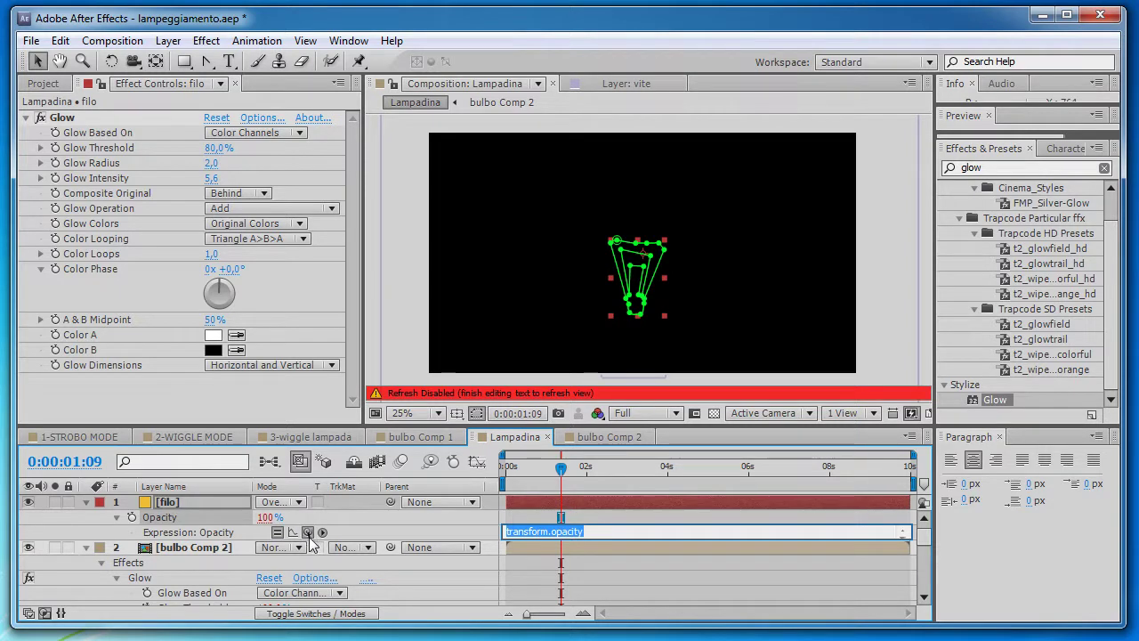
Pick-whip filo's Opacity to bulbo Comp 2's Glow Threshold and scrub to check the linked opacity
mouse_move(309, 534)
mouse_down()
mouse_move(315, 623)
mouse_move(239, 558)
mouse_move(228, 514)
mouse_up()
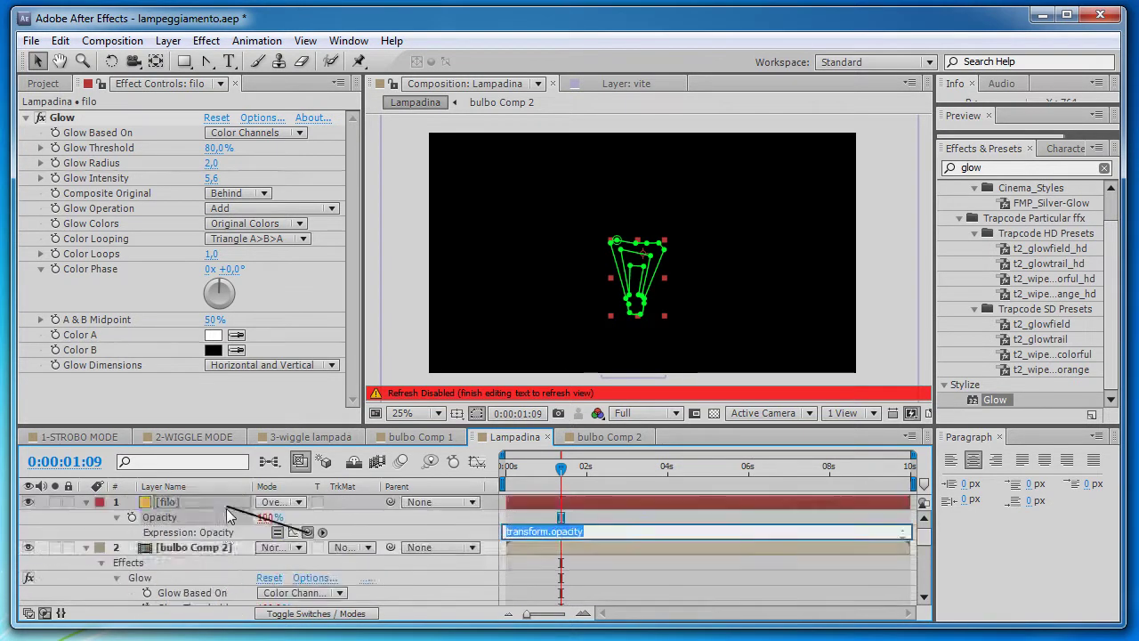
mouse_move(228, 514)
mouse_down()
mouse_move(236, 563)
mouse_move(216, 525)
mouse_up()
mouse_move(550, 467)
mouse_down()
mouse_move(714, 483)
mouse_move(622, 479)
mouse_up()
scroll(578, 547, up, 2)
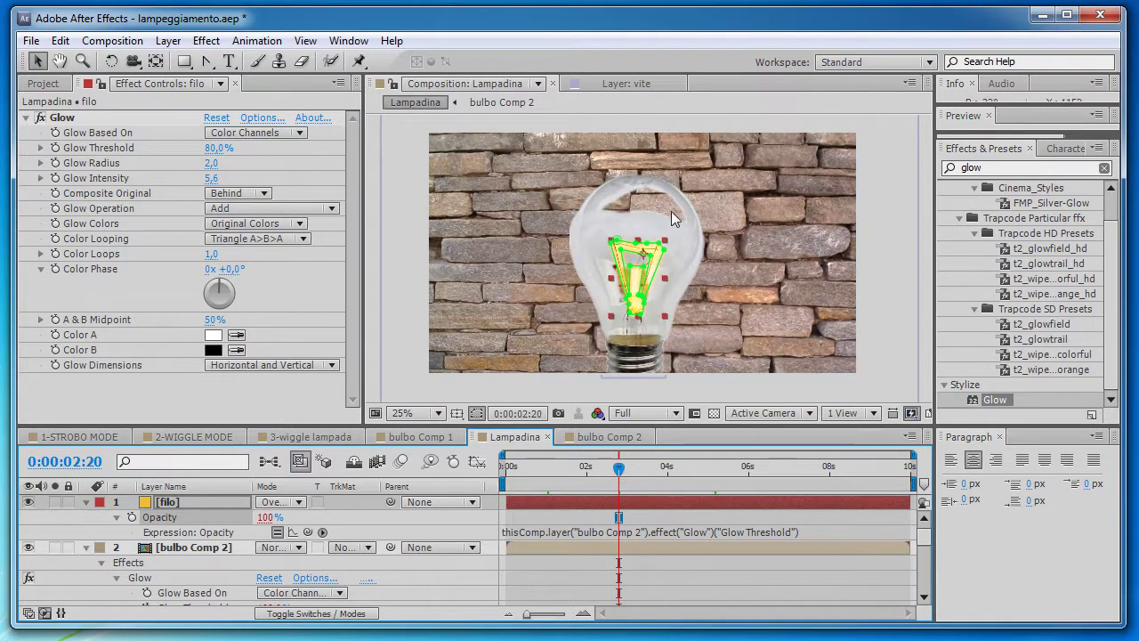
drag(619, 472, 645, 472)
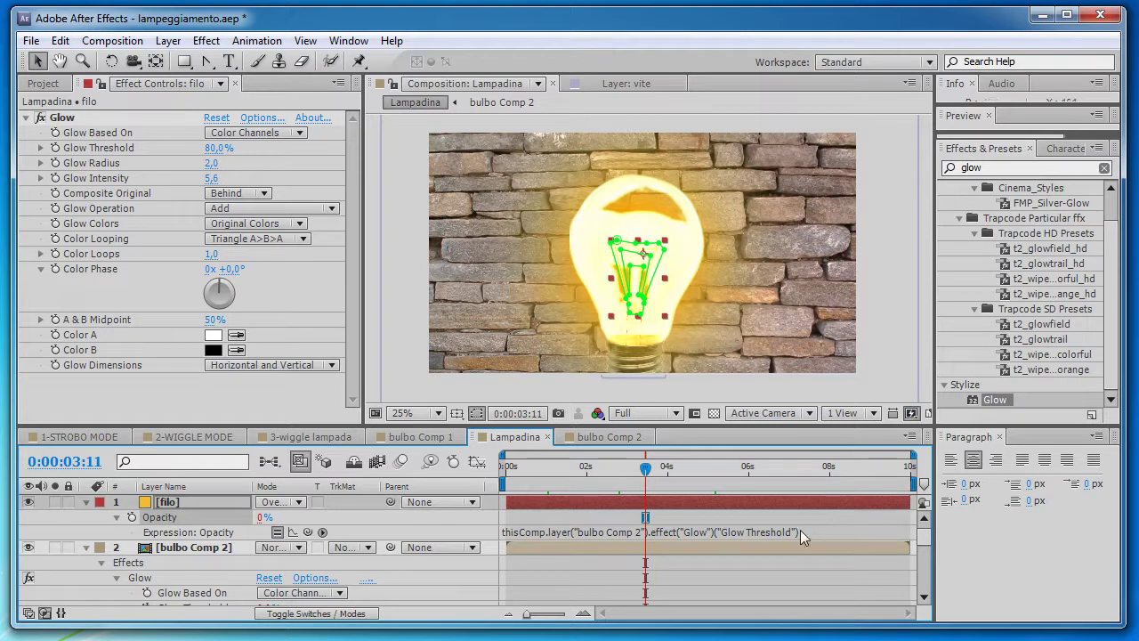
click(212, 548)
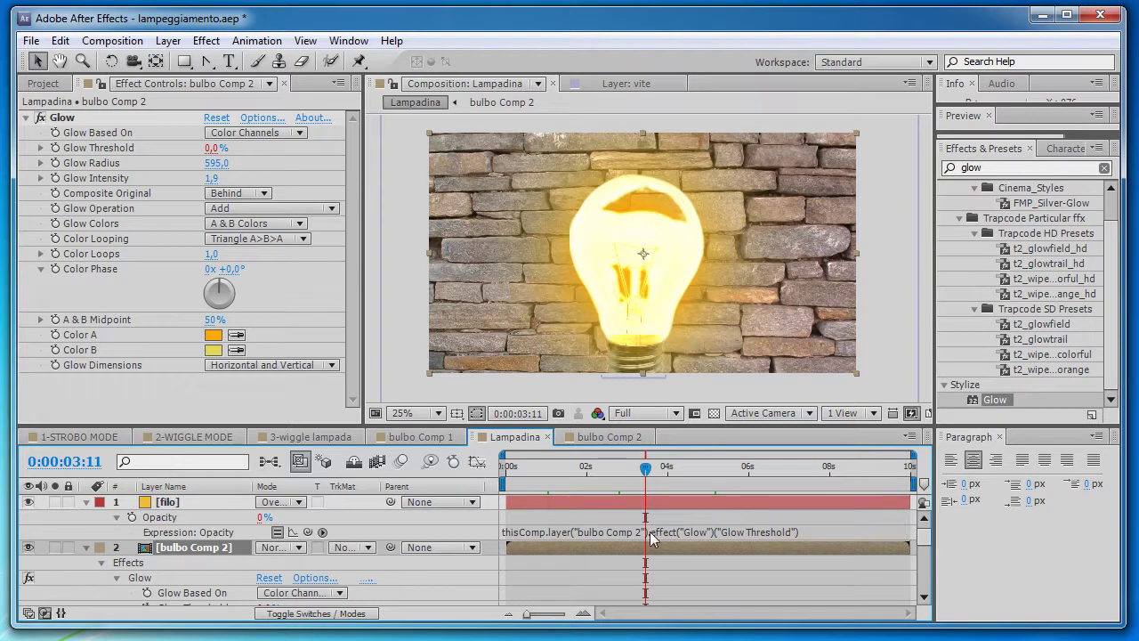
Rewrite filo's Opacity expression as linear(Glow Threshold,0,100,100,0), then check 99% opacity at 1:18
click(806, 533)
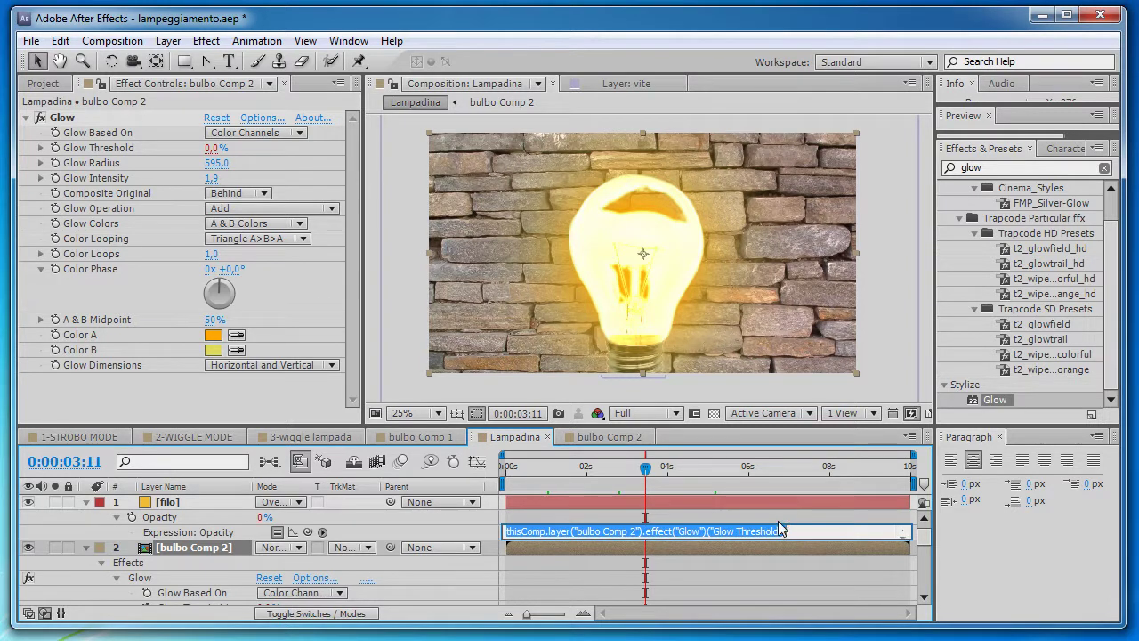
key(BackSpace)
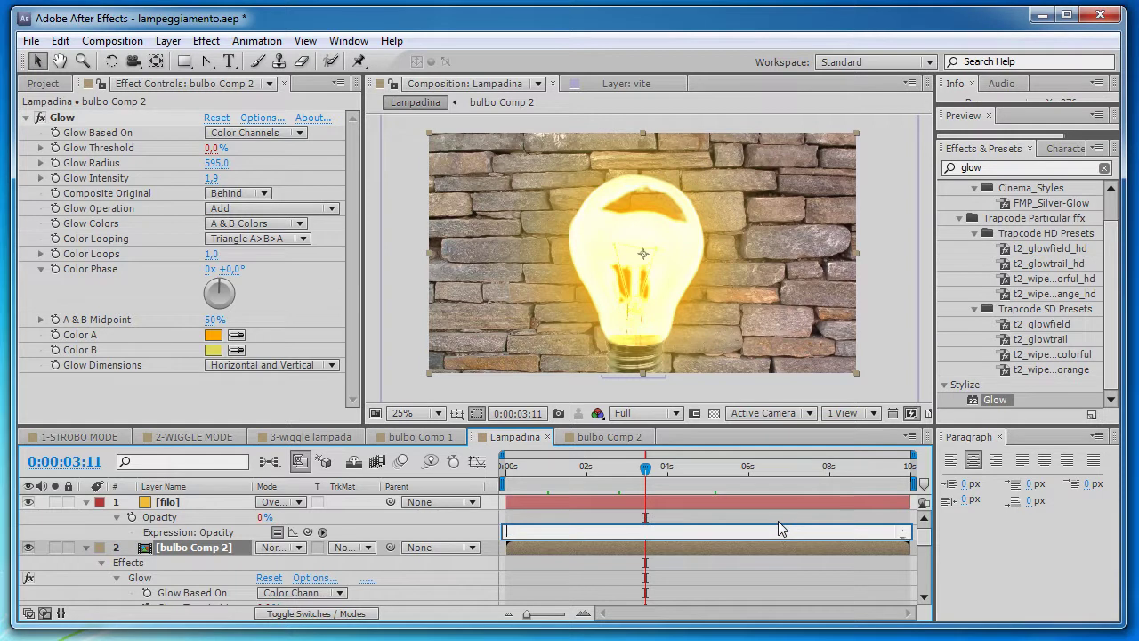
text(linear()
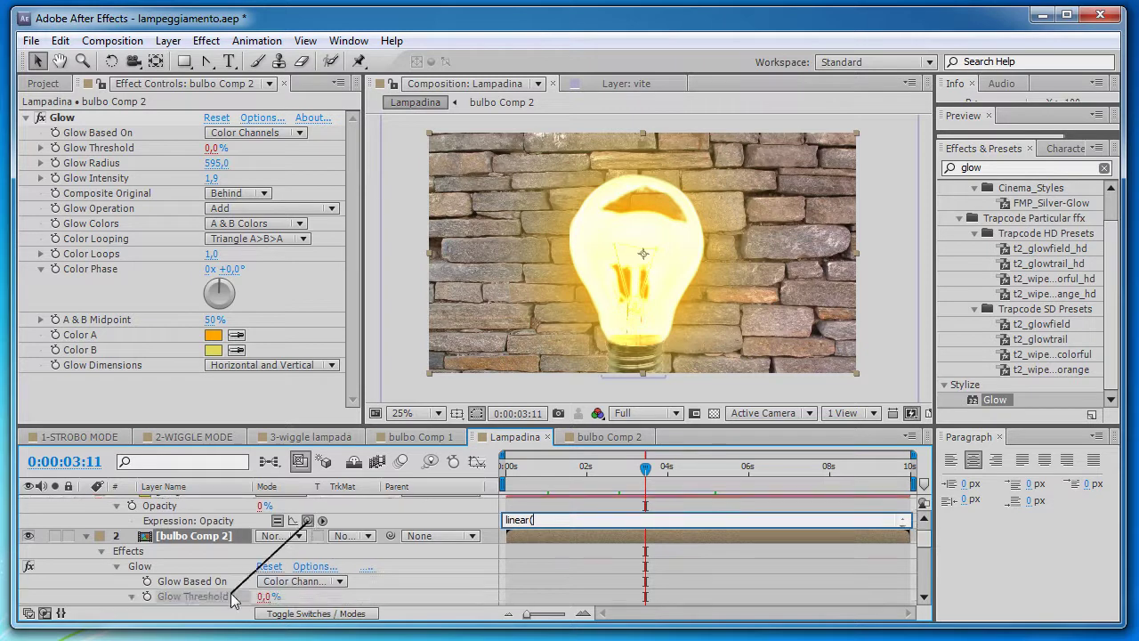
drag(308, 533, 205, 525)
click(482, 563)
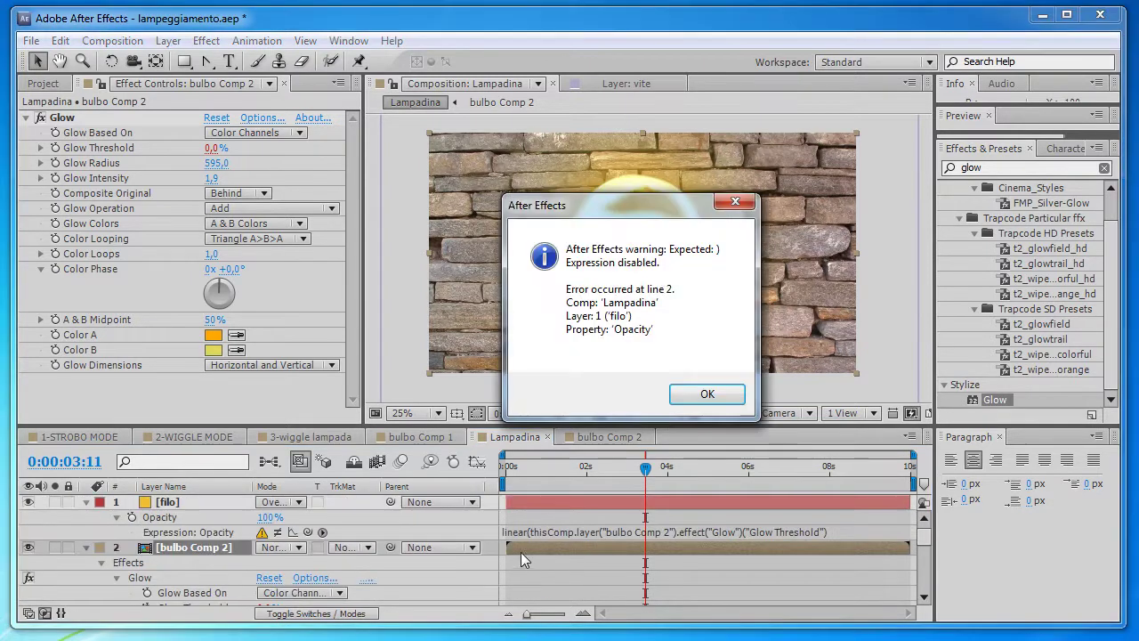
click(833, 532)
text(,)
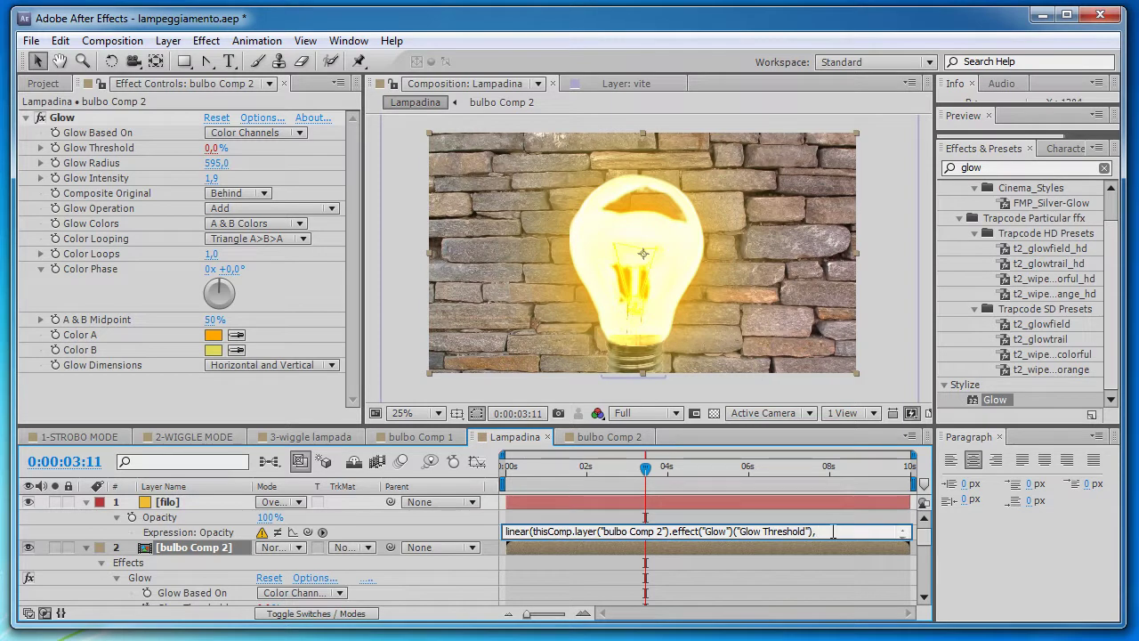
text(0,)
text(100,100,0)
text())
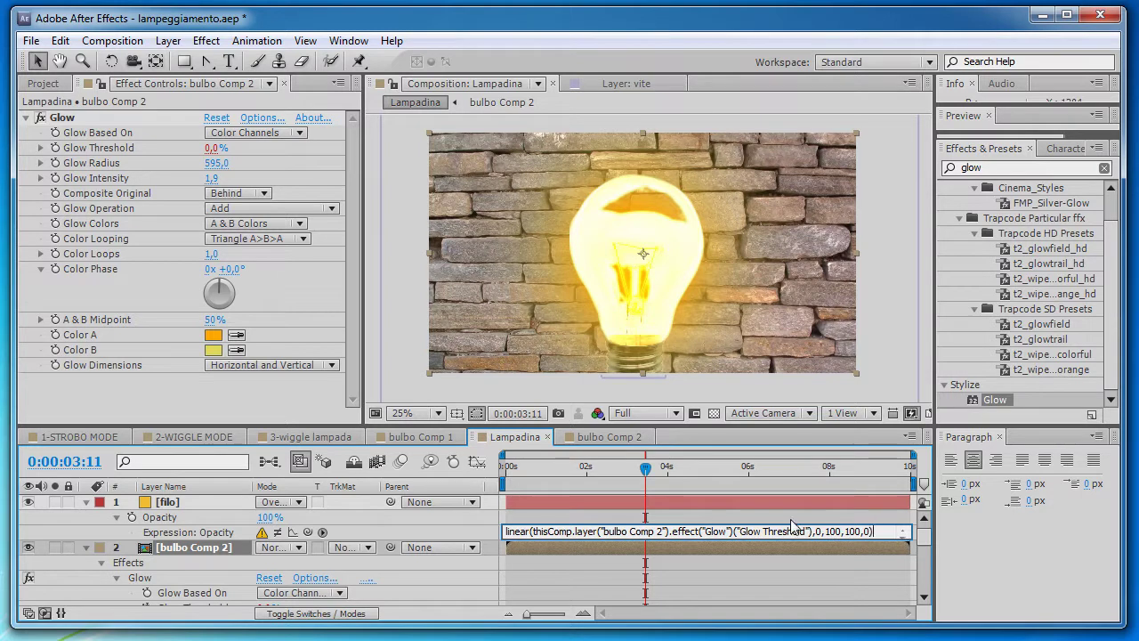
click(788, 514)
drag(581, 470, 576, 470)
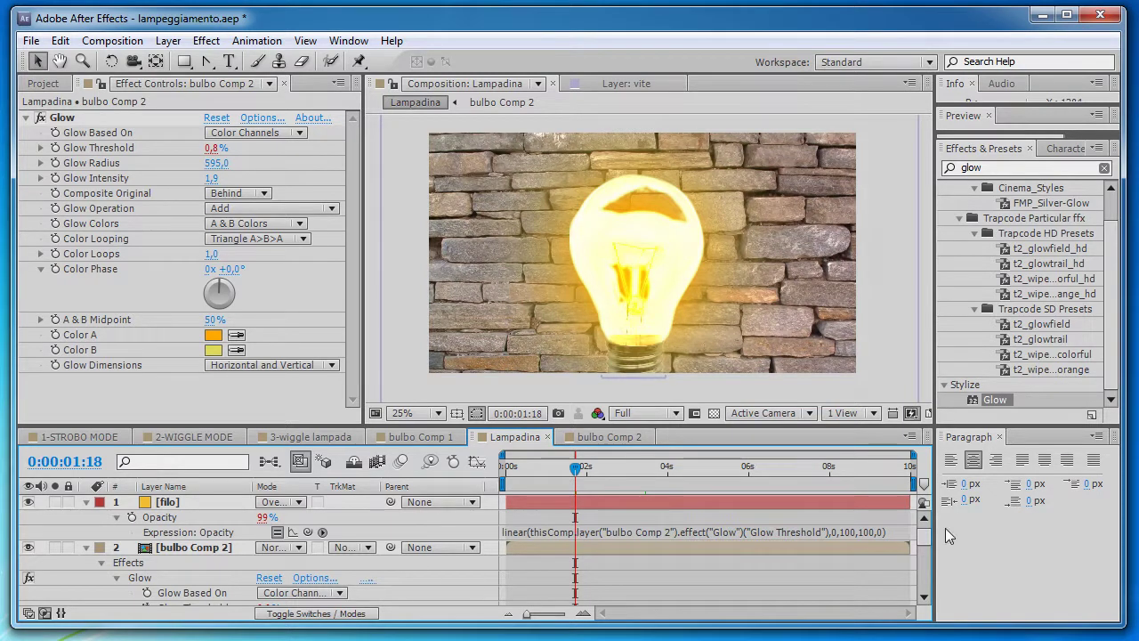
Change the linear() input minimum in filo's Opacity expression from 0 to 30
scroll(930, 534, down, 2)
scroll(931, 535, down, 2)
scroll(931, 534, down, 1)
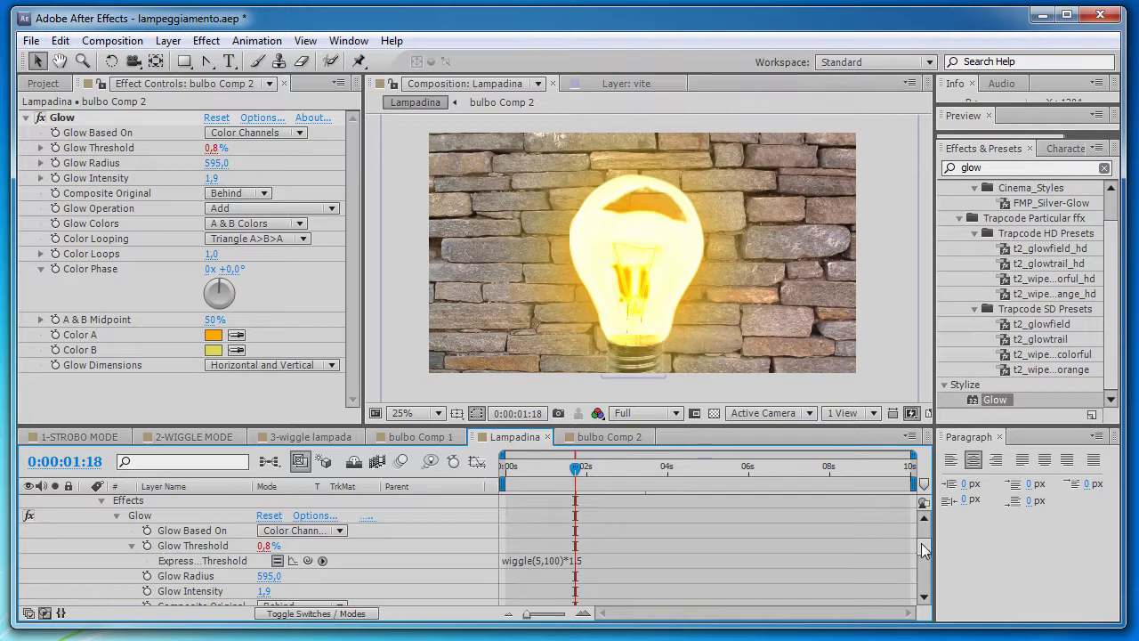
scroll(923, 551, up, 5)
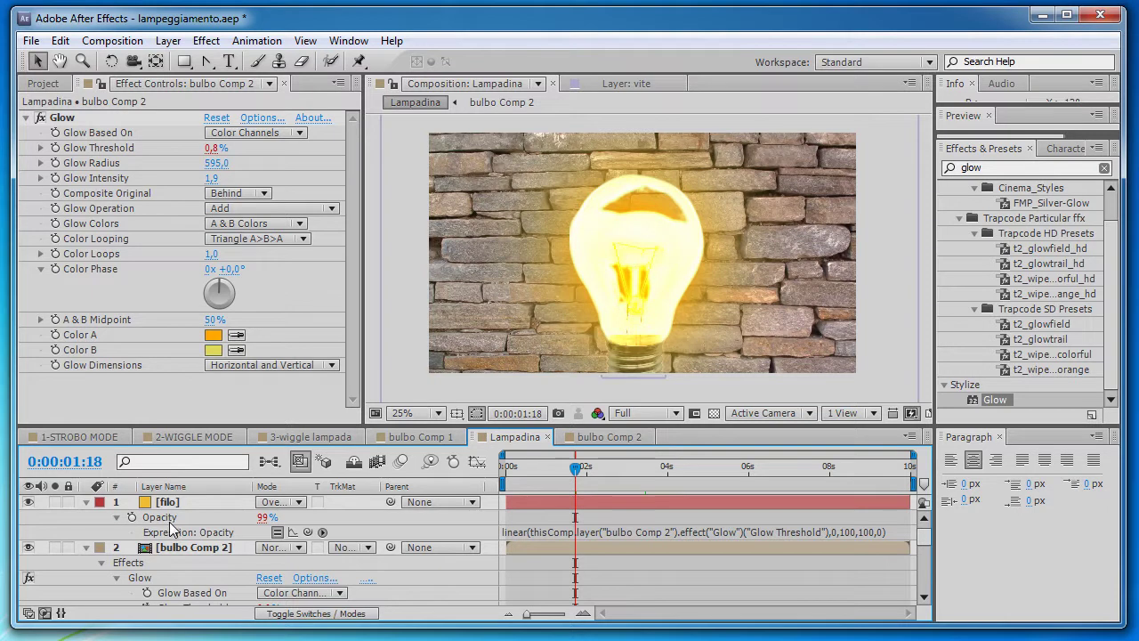
click(838, 531)
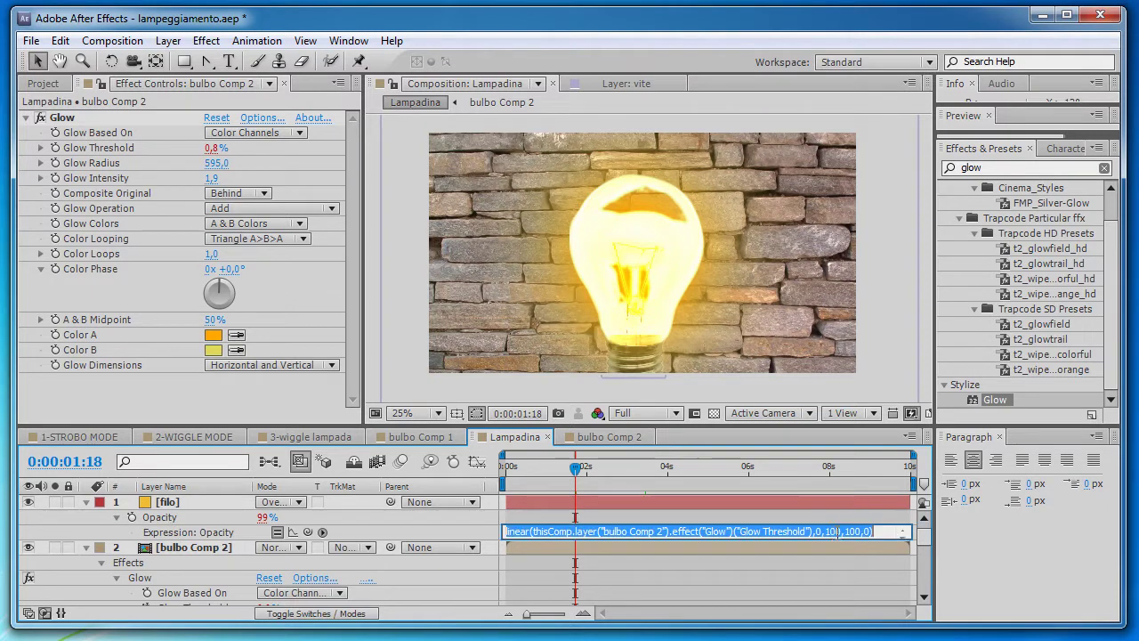
click(822, 531)
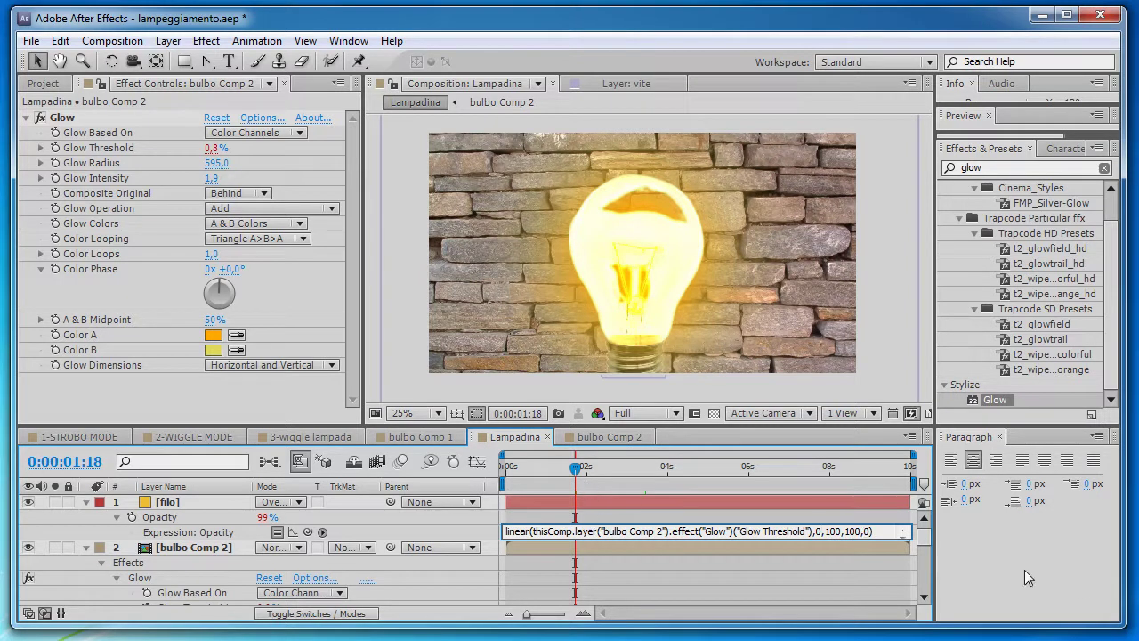
double_click(819, 531)
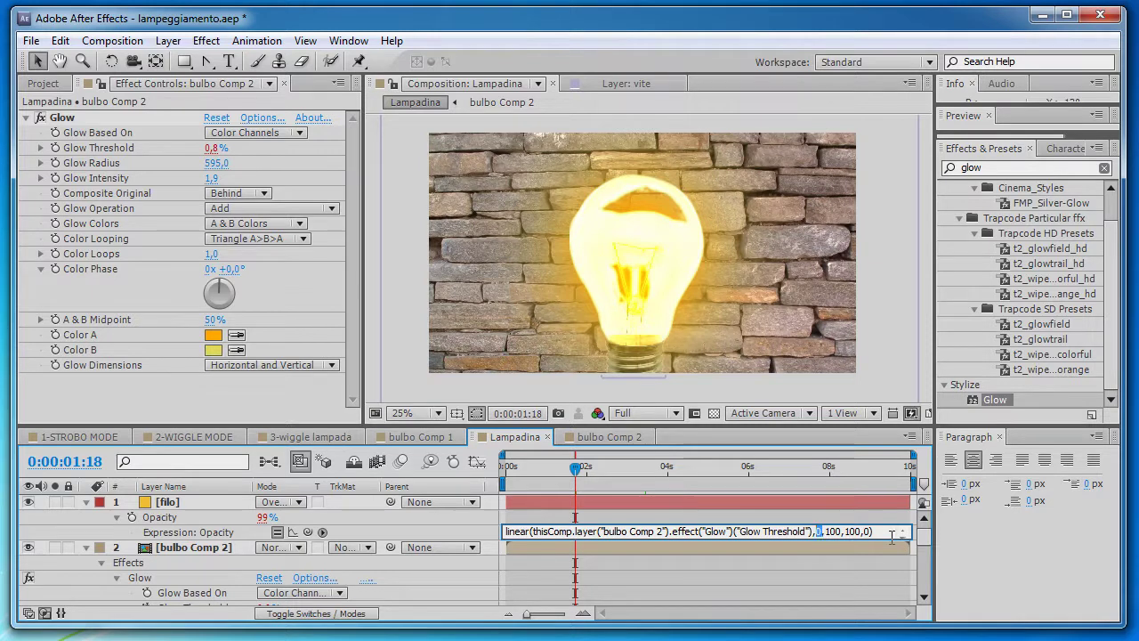
text(30)
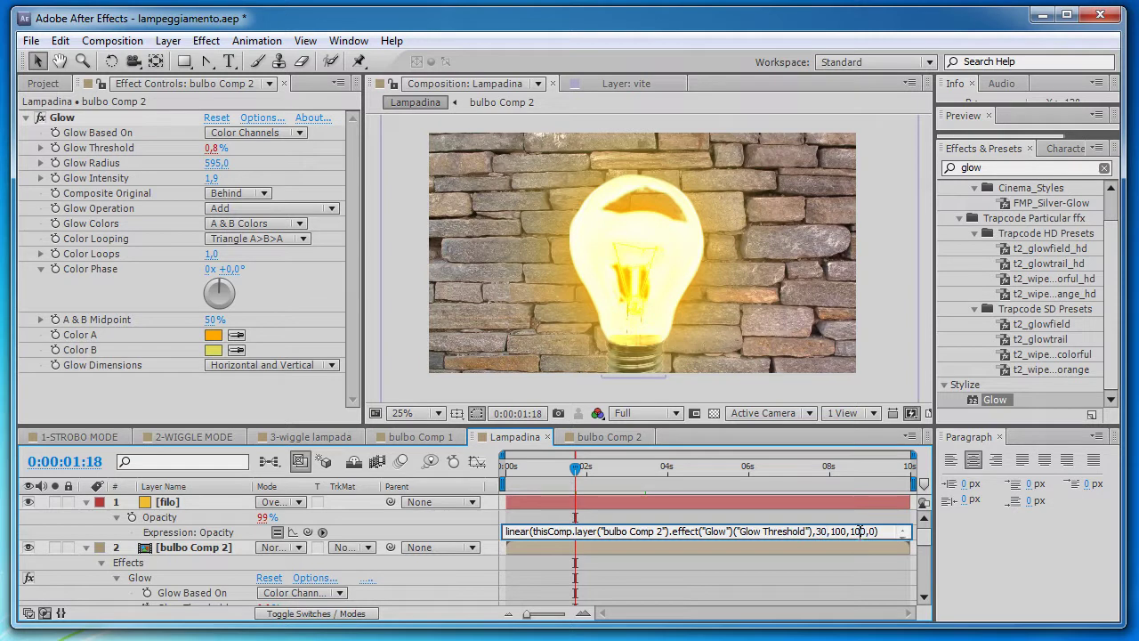
Change the linear() opacity value 100 to 90, commit, and scrub ahead to preview the fade
double_click(857, 531)
drag(857, 531, 850, 527)
text(90)
click(580, 471)
drag(594, 479, 751, 481)
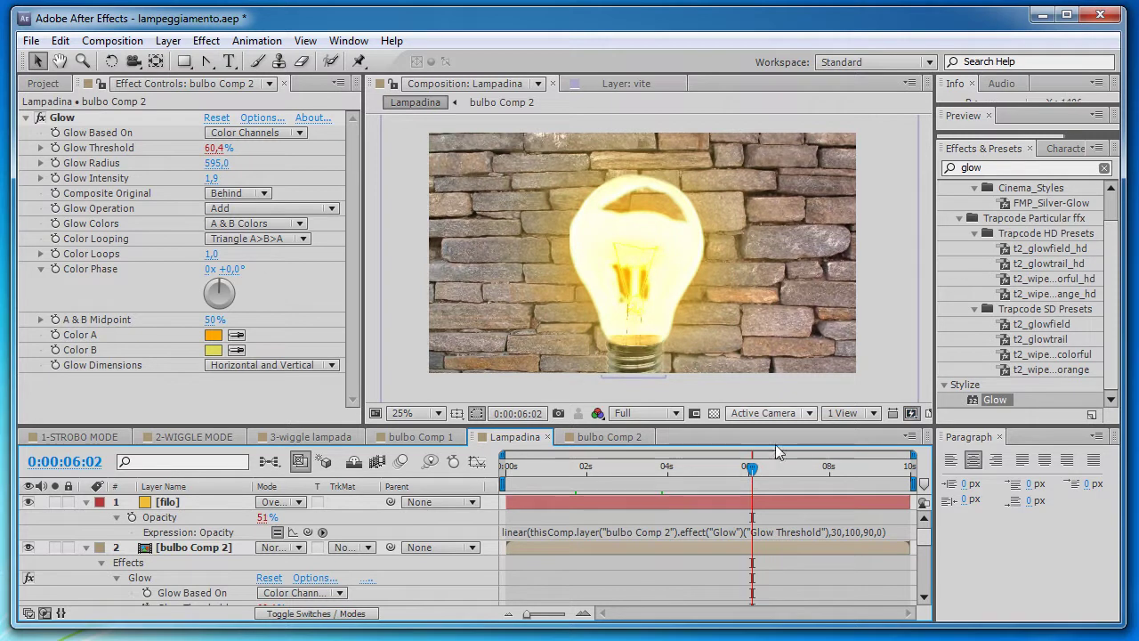
scroll(404, 532, down, 1)
scroll(404, 532, up, 1)
scroll(276, 534, down, 1)
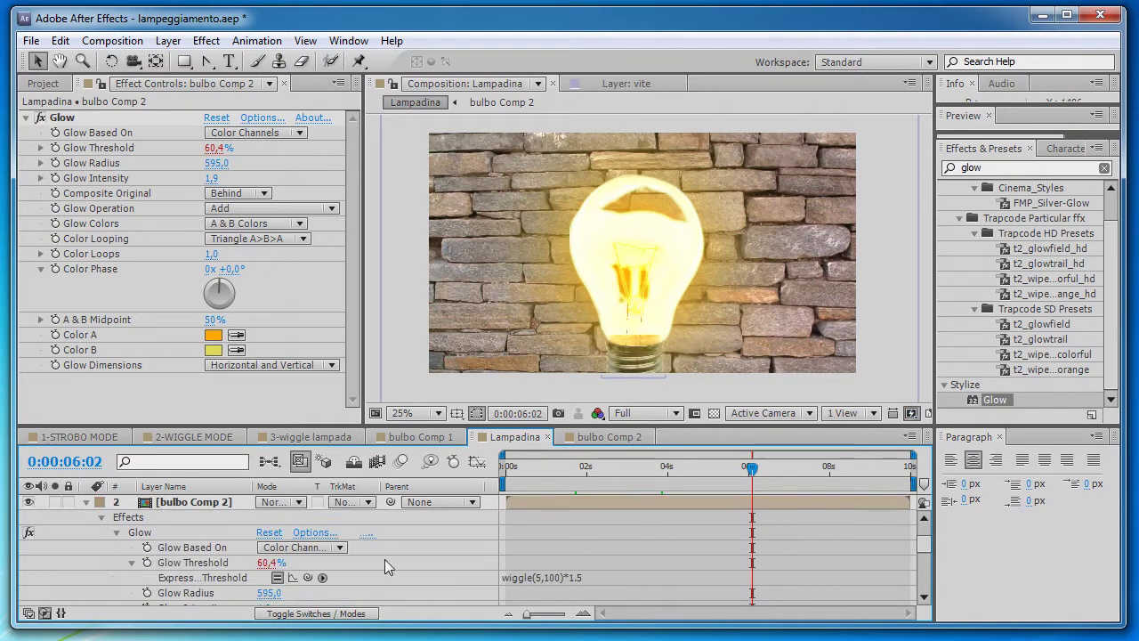
mouse_move(699, 481)
mouse_down()
mouse_move(650, 481)
mouse_move(667, 469)
mouse_up()
scroll(472, 552, up, 1)
scroll(472, 555, down, 2)
scroll(575, 510, up, 2)
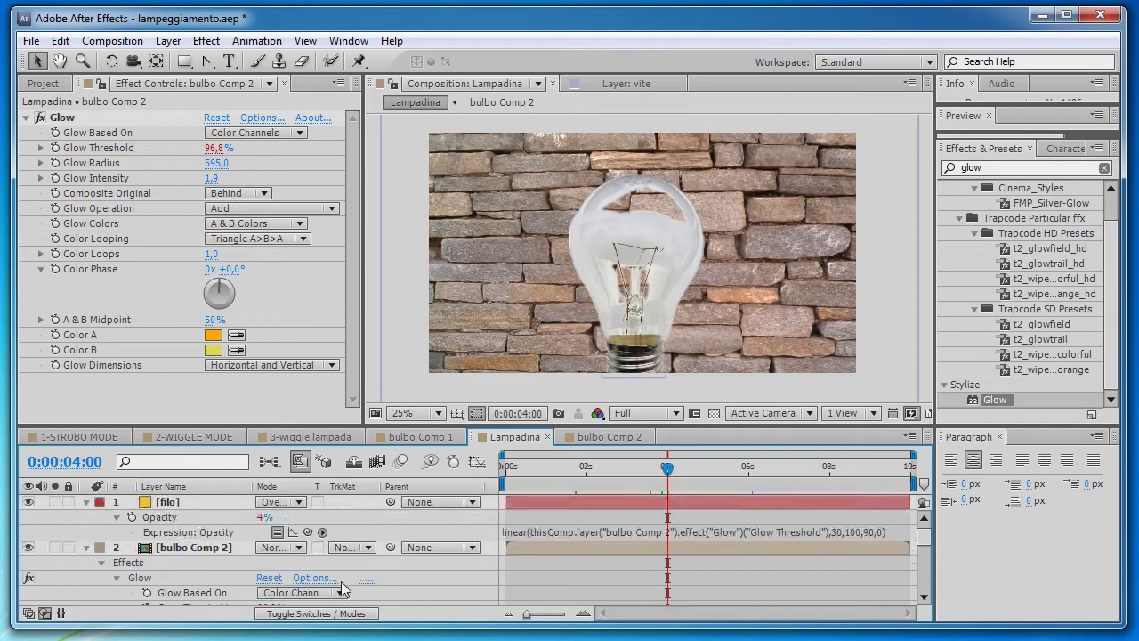
scroll(623, 519, down, 1)
mouse_move(667, 469)
mouse_down()
mouse_move(755, 470)
mouse_move(740, 481)
mouse_up()
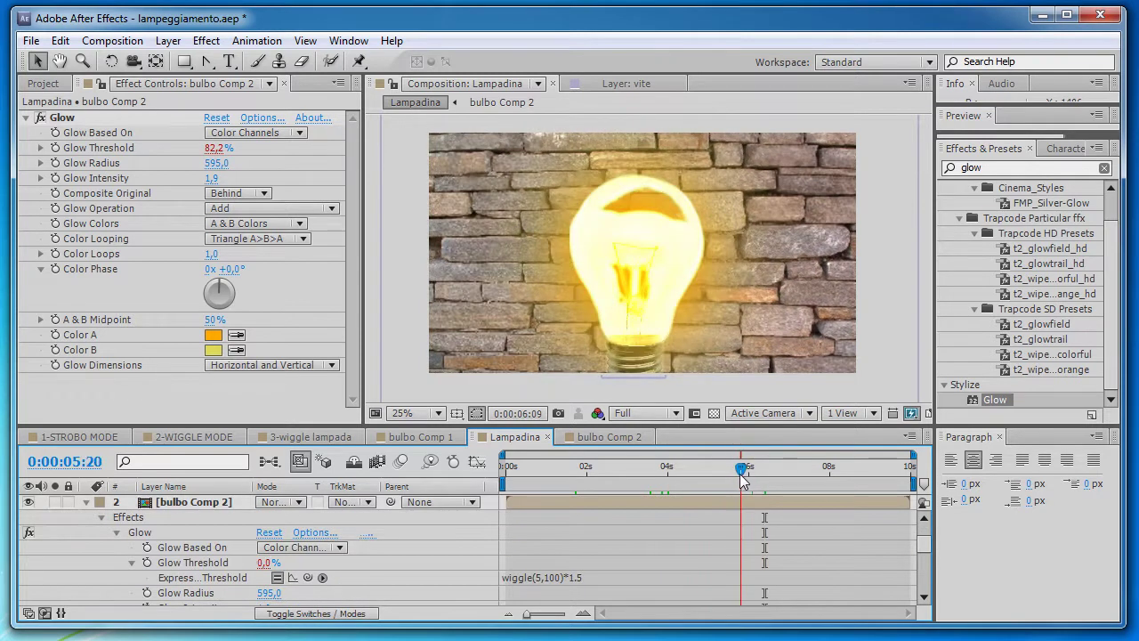
scroll(372, 598, up, 2)
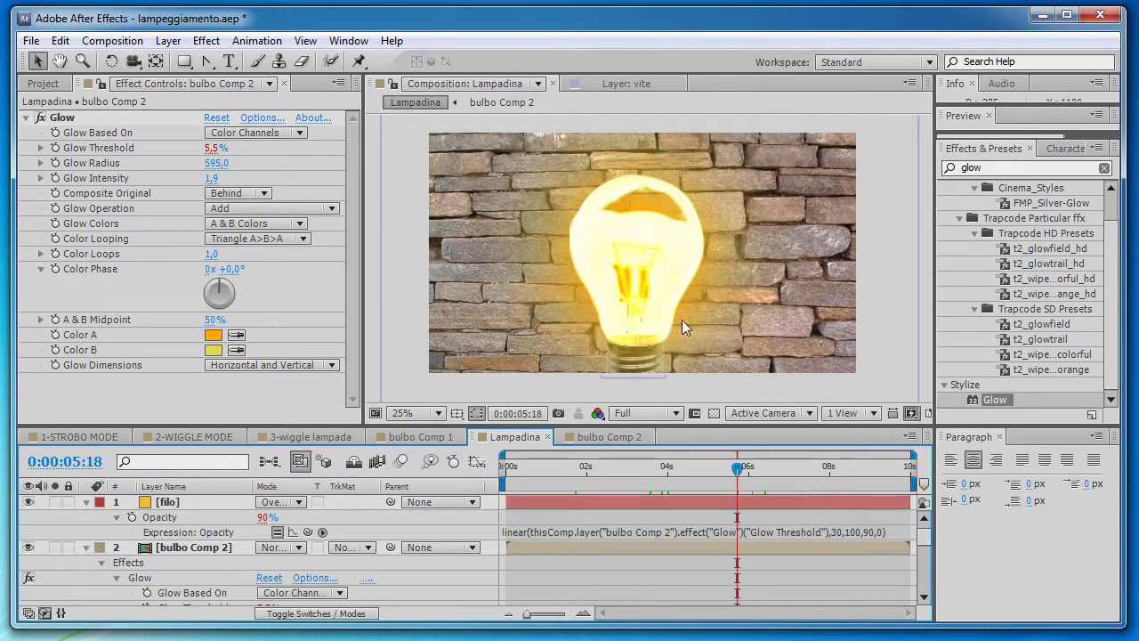
drag(505, 469, 602, 481)
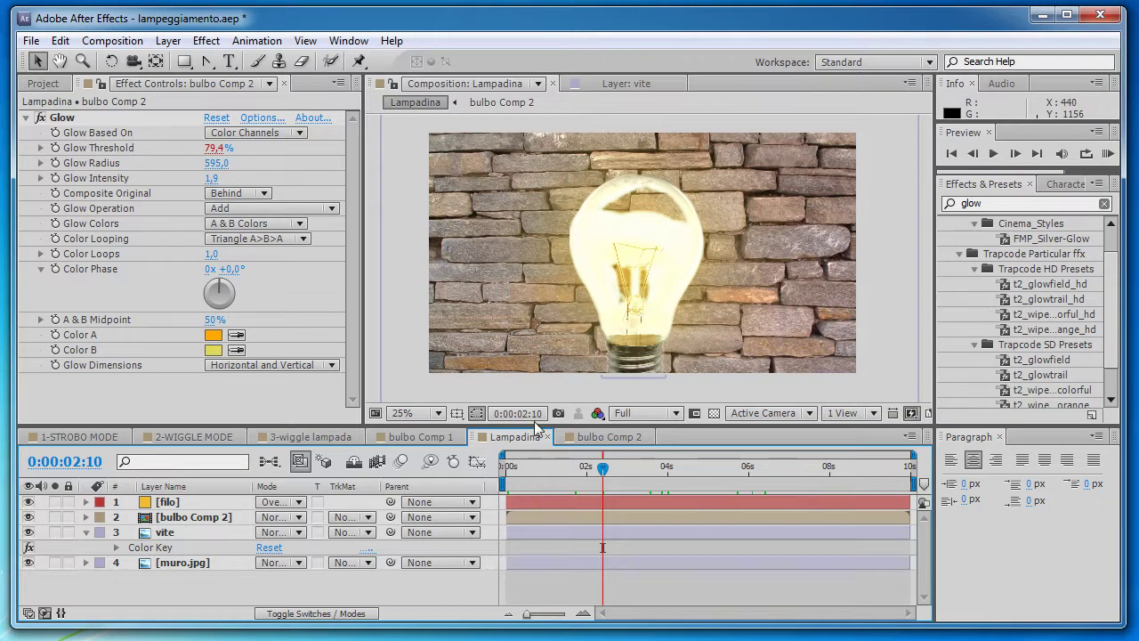
click(196, 438)
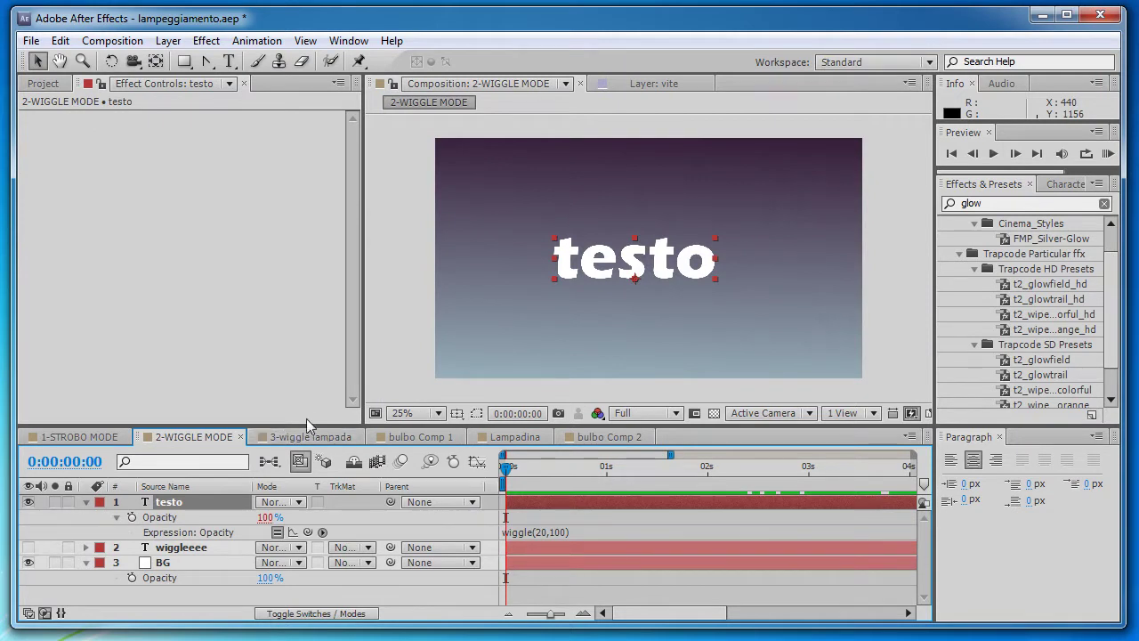
Scrub the 2-WIGGLE MODE timeline to preview the text's wiggling opacity, then save the project
drag(507, 466, 607, 467)
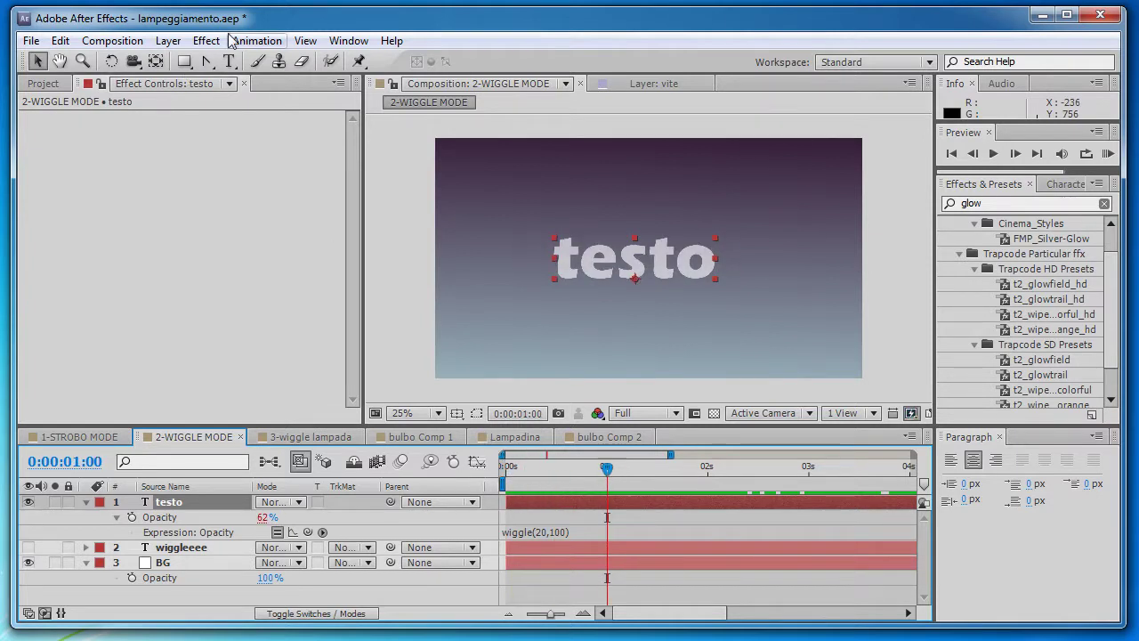
key(ctrl+s)
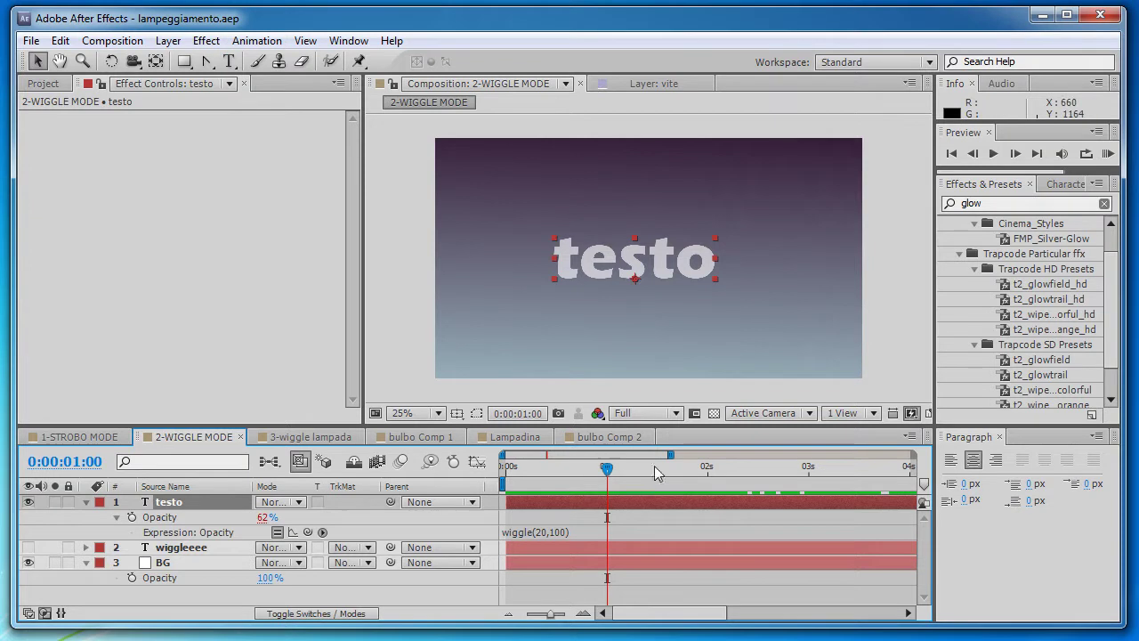